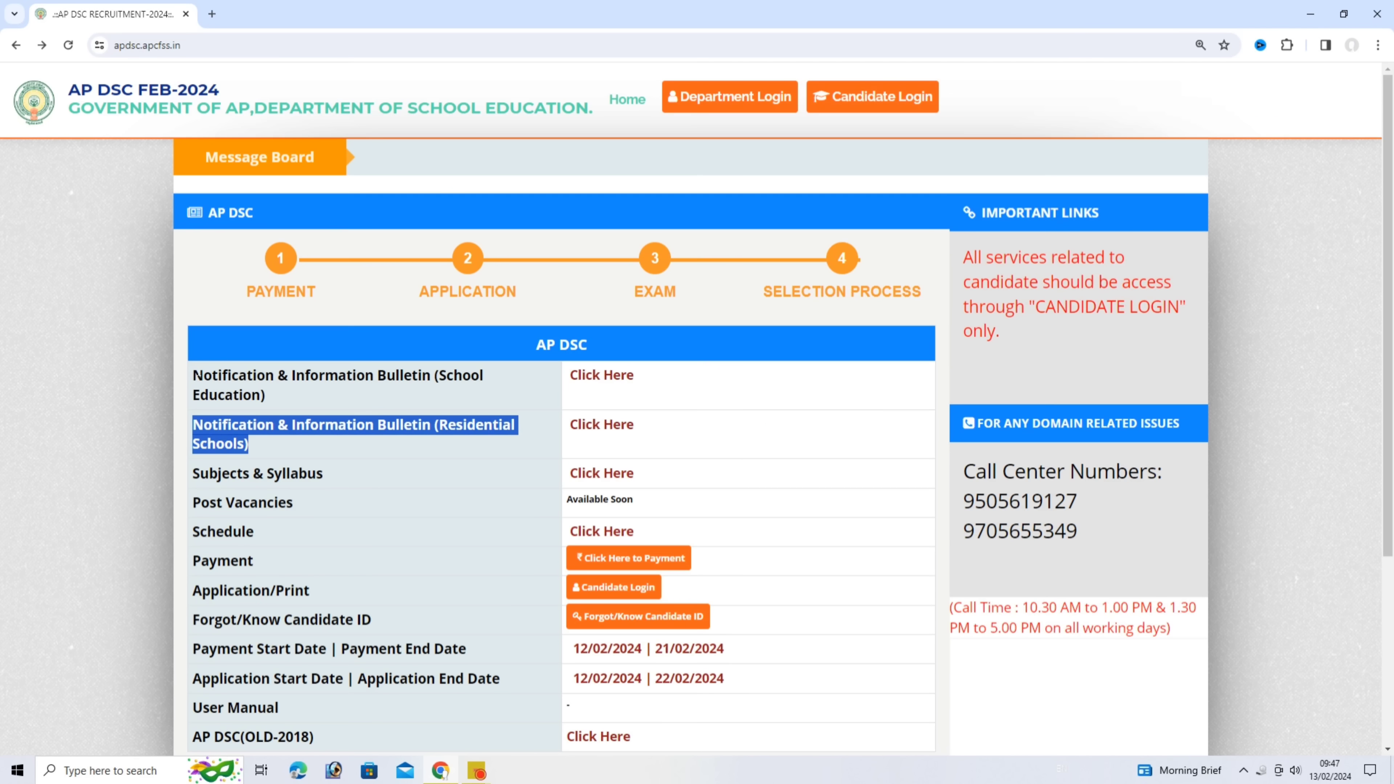
Review the AP DSC table on the home page, including the information bulletins, key dates, and the Payment and Application/Print rows
{"action": "left_click_drag", "start_coordinate": [193, 379], "coordinate": [347, 452]}
{"action": "scroll", "coordinate": [367, 499], "scroll_direction": "down", "scroll_amount": 5}
{"action": "scroll", "coordinate": [607, 510], "scroll_direction": "up", "scroll_amount": 3}
{"action": "key", "text": "ctrl+plus"}
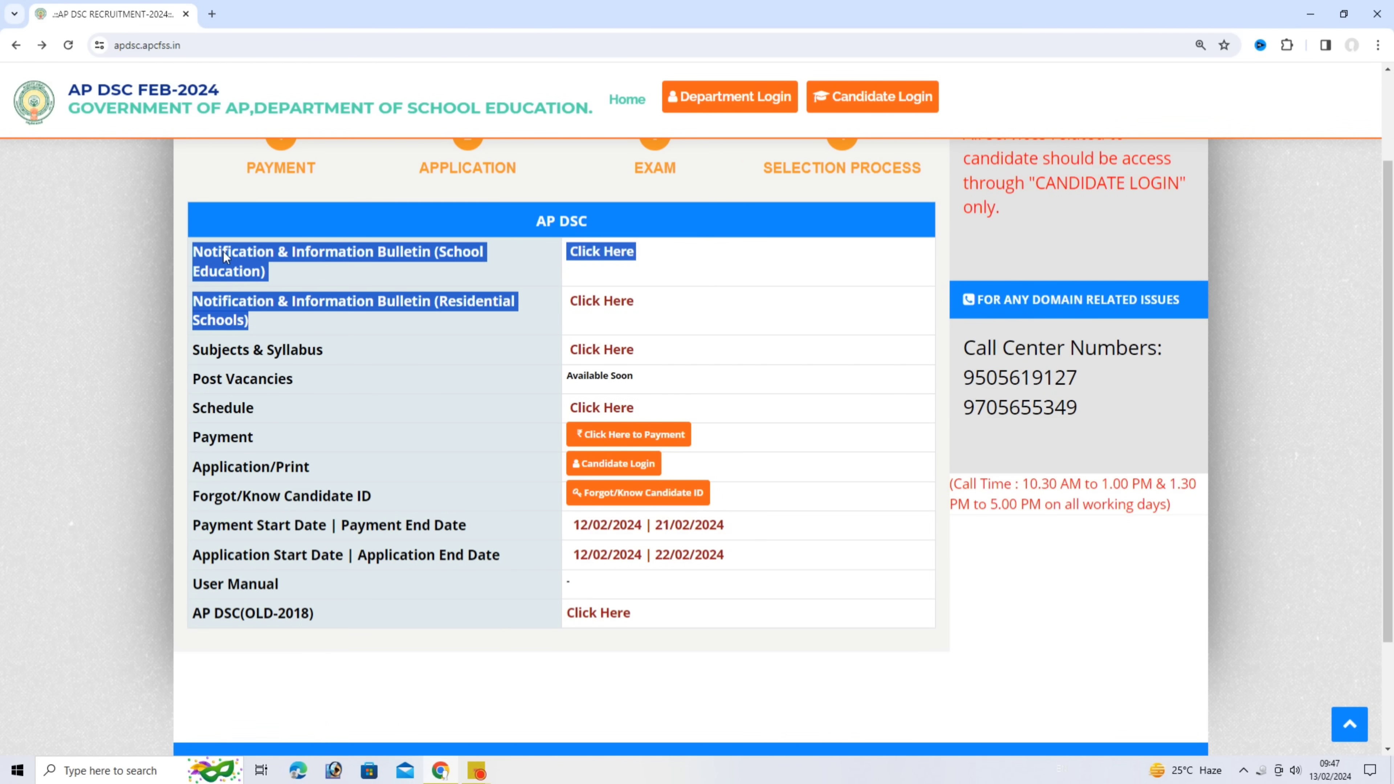
{"action": "left_click", "coordinate": [477, 772]}
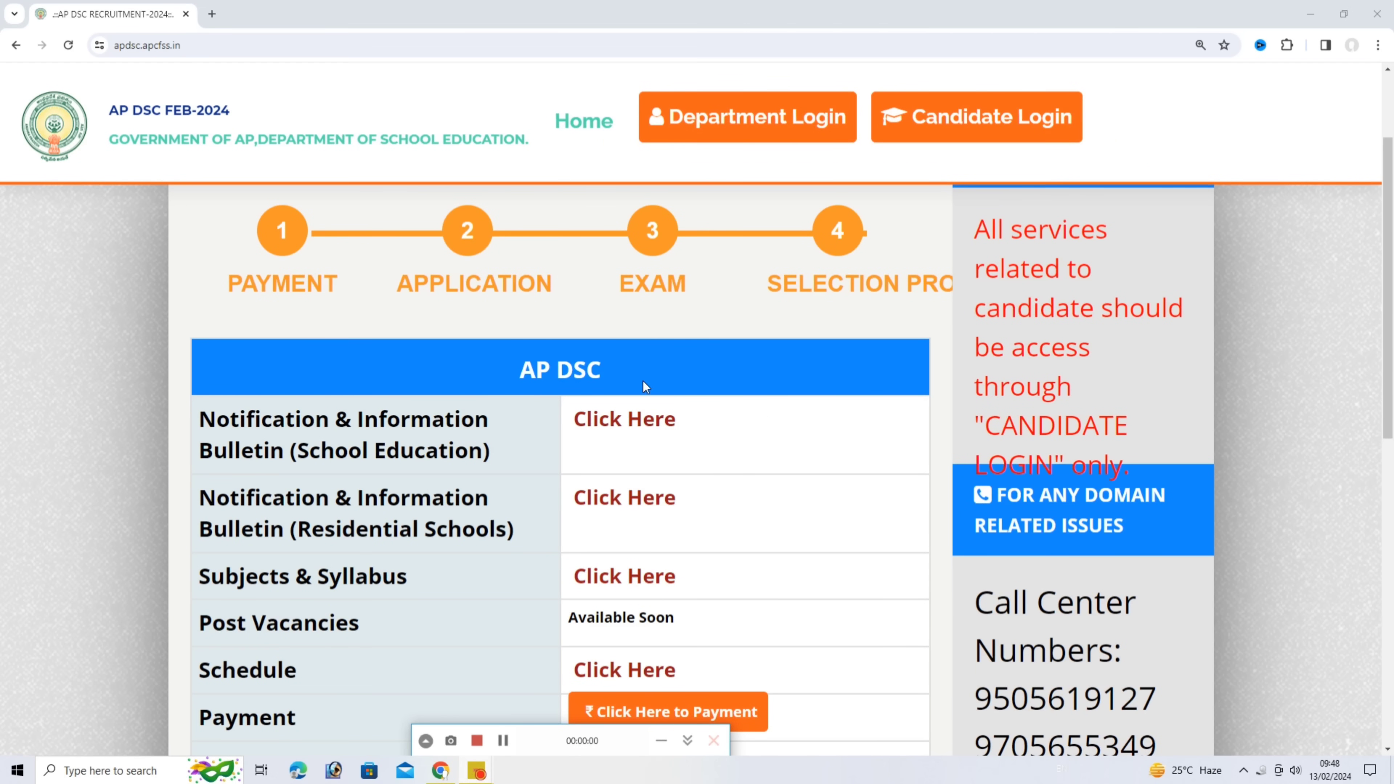
{"action": "scroll", "coordinate": [723, 423], "scroll_direction": "down", "scroll_amount": 5}
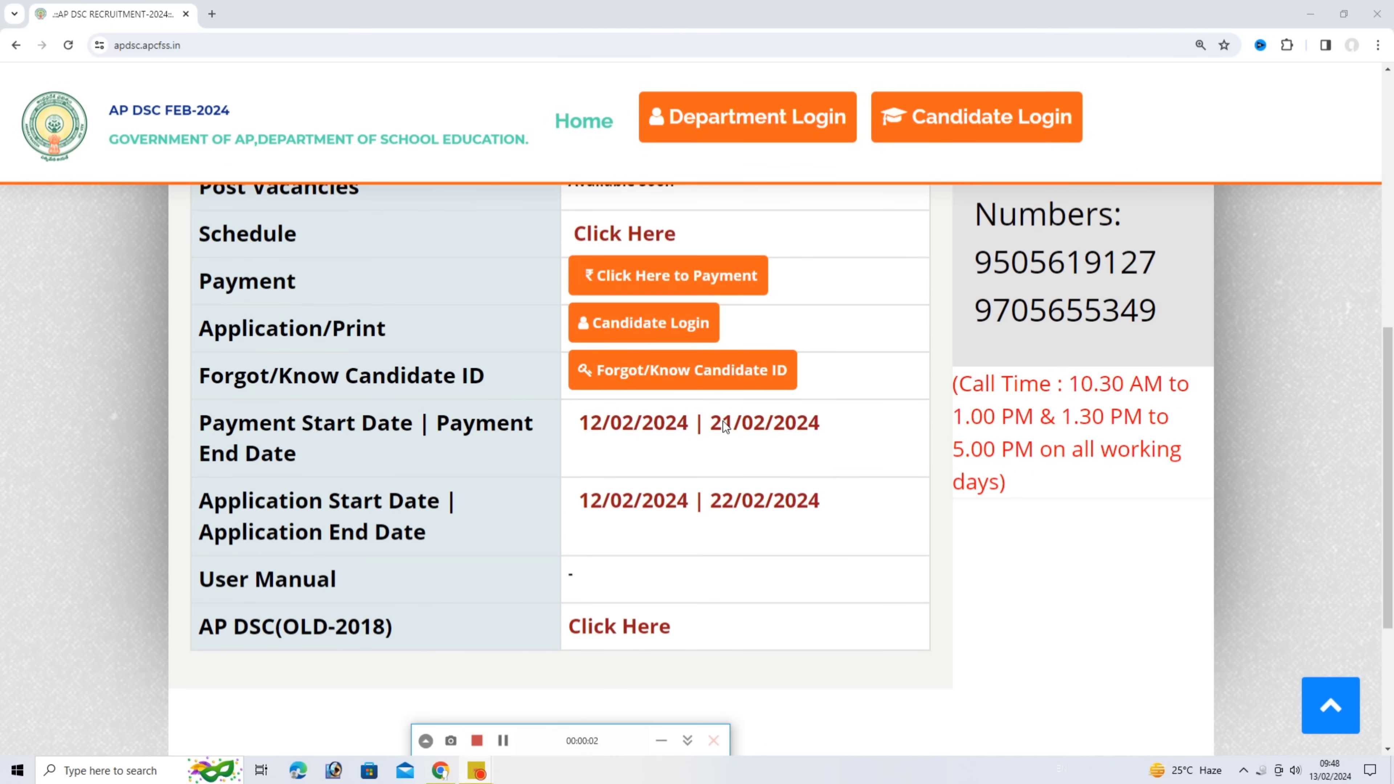
{"action": "key", "text": "ctrl+minus"}
{"action": "scroll", "coordinate": [724, 421], "scroll_direction": "up", "scroll_amount": 5}
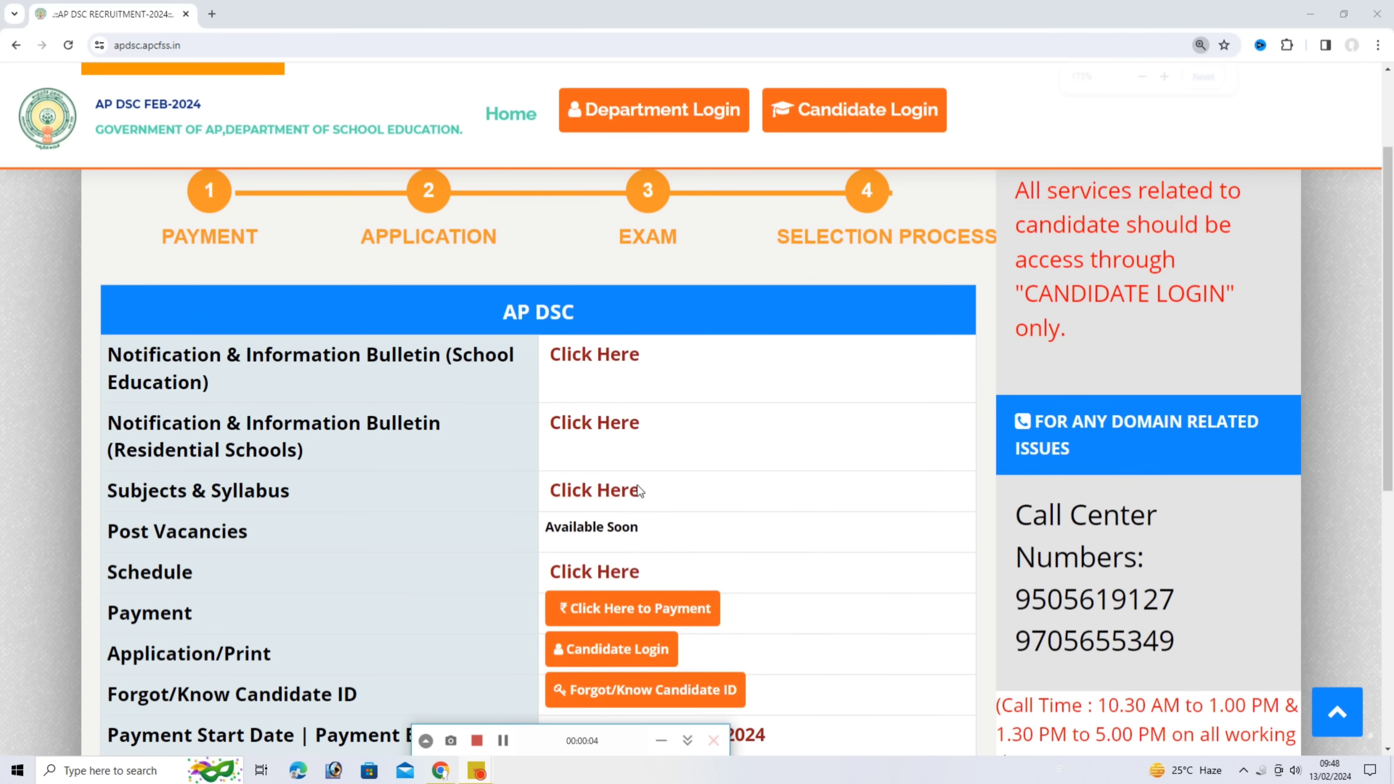
{"action": "scroll", "coordinate": [405, 513], "scroll_direction": "down", "scroll_amount": 1}
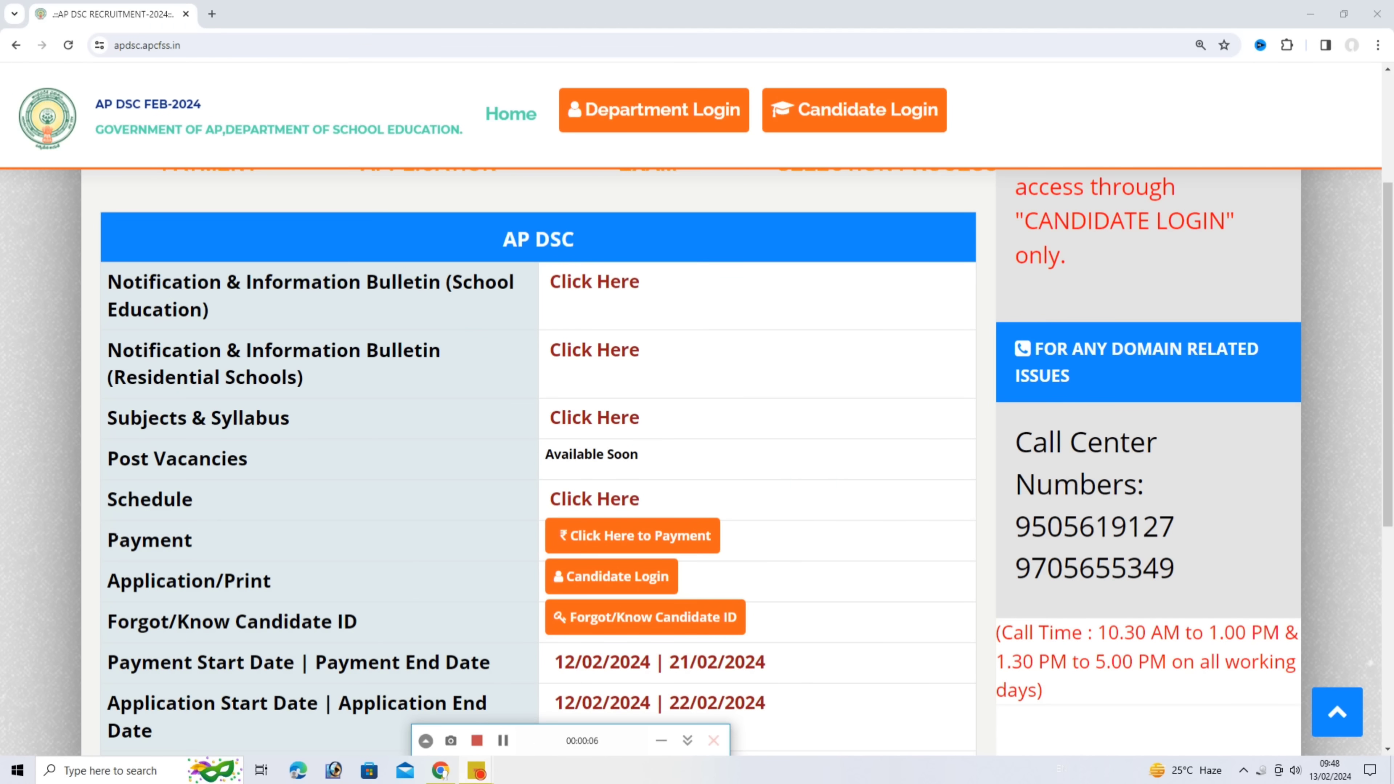
{"action": "left_click_drag", "start_coordinate": [114, 539], "coordinate": [193, 541]}
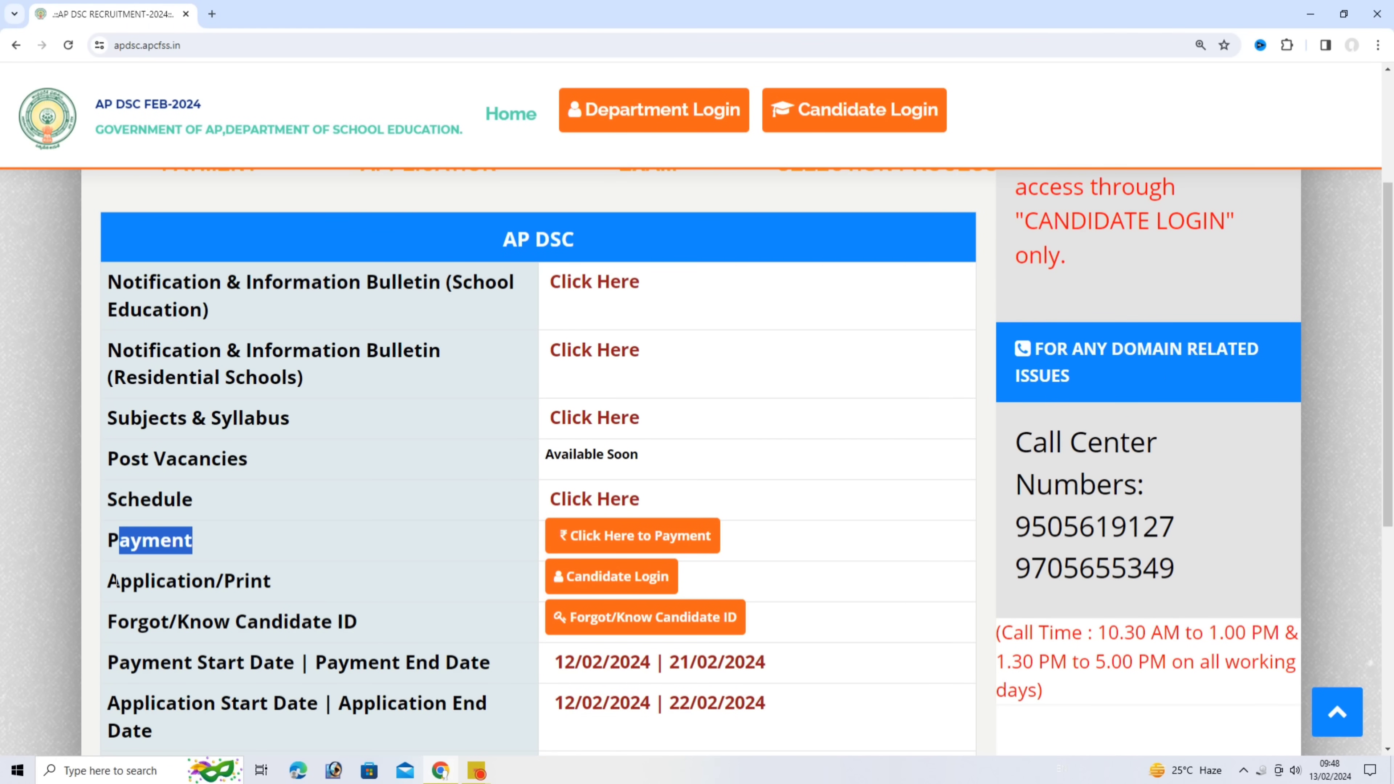
{"action": "left_click_drag", "start_coordinate": [122, 580], "coordinate": [223, 581]}
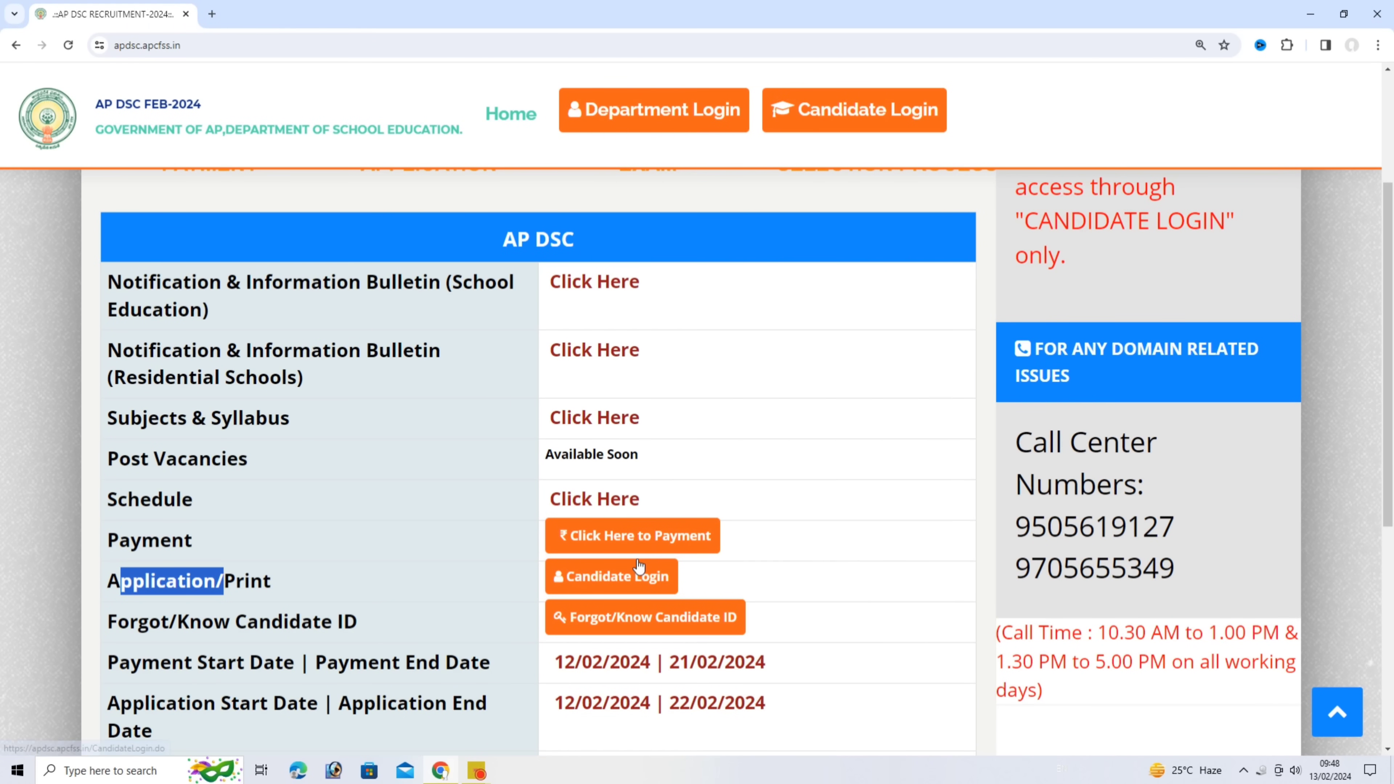
Open the AP DSC payment form, read its notice on selecting posts and checking eligibility, and dismiss the notice
{"action": "left_click", "coordinate": [647, 536]}
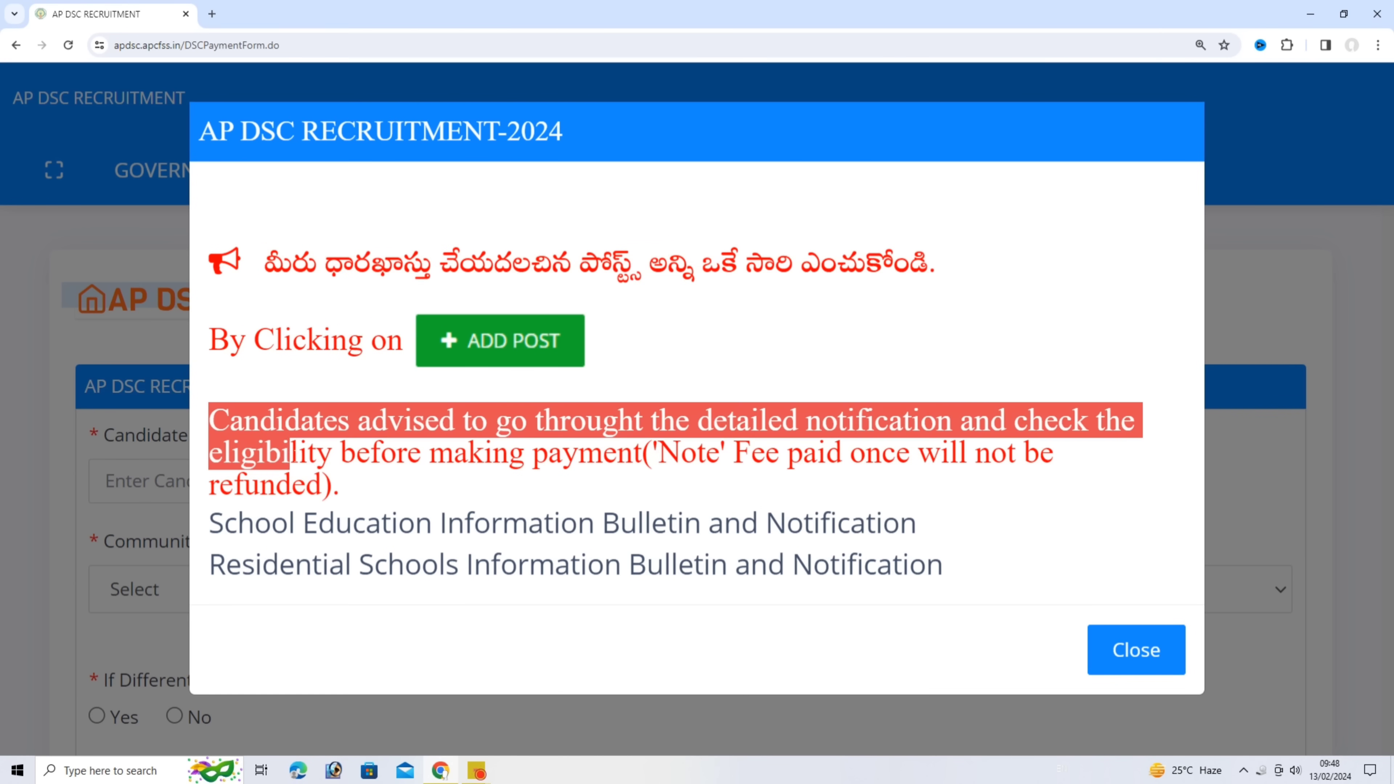
{"action": "left_click_drag", "start_coordinate": [967, 453], "coordinate": [1076, 484]}
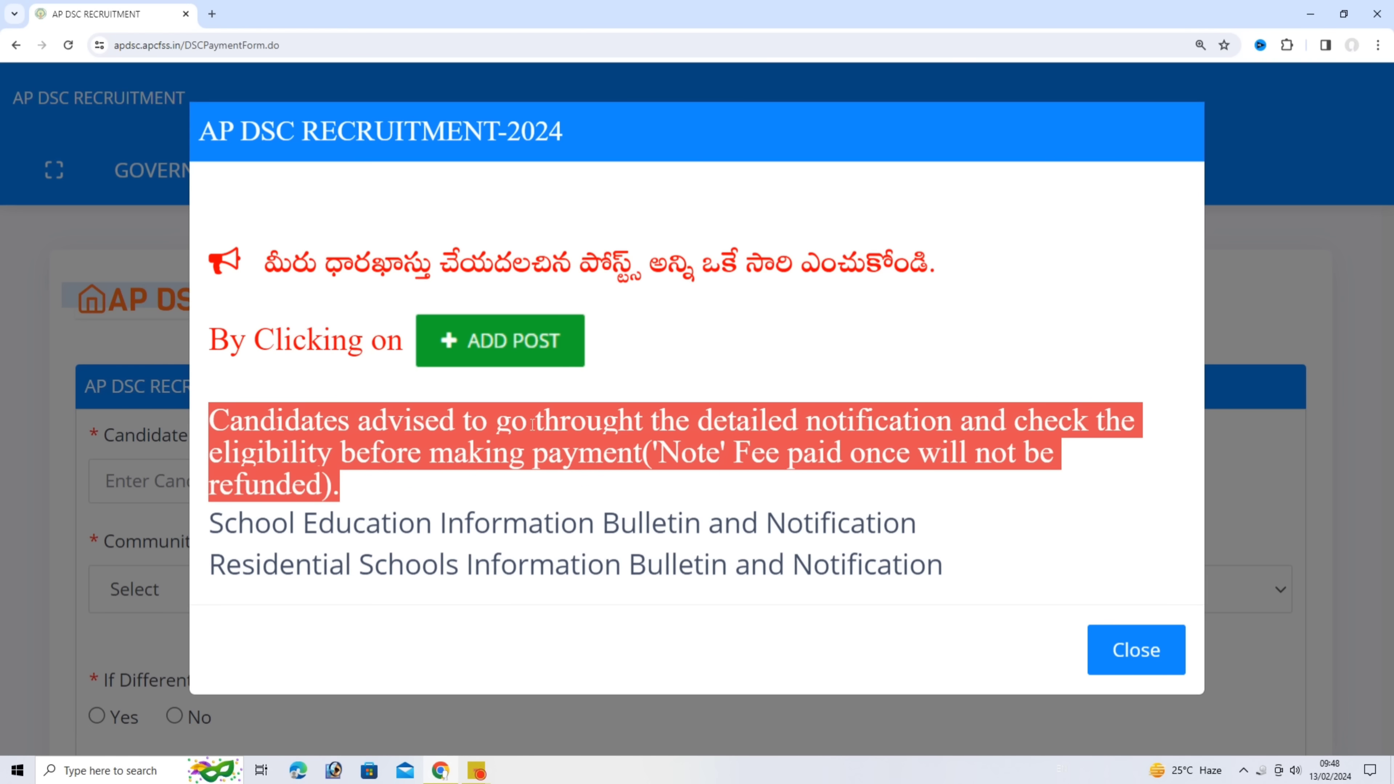
{"action": "left_click_drag", "start_coordinate": [247, 275], "coordinate": [964, 283]}
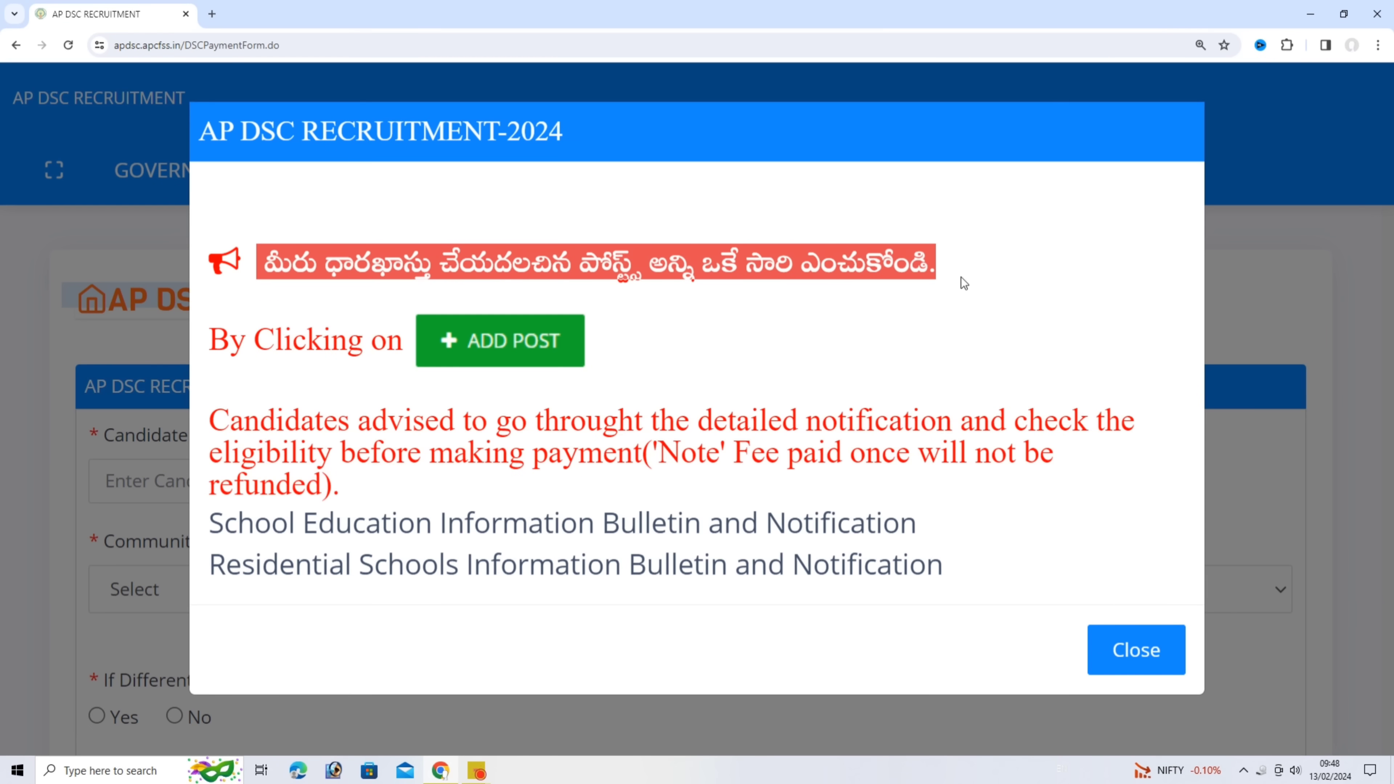
{"action": "left_click", "coordinate": [1137, 662]}
{"action": "scroll", "coordinate": [486, 551], "scroll_direction": "down", "scroll_amount": 1}
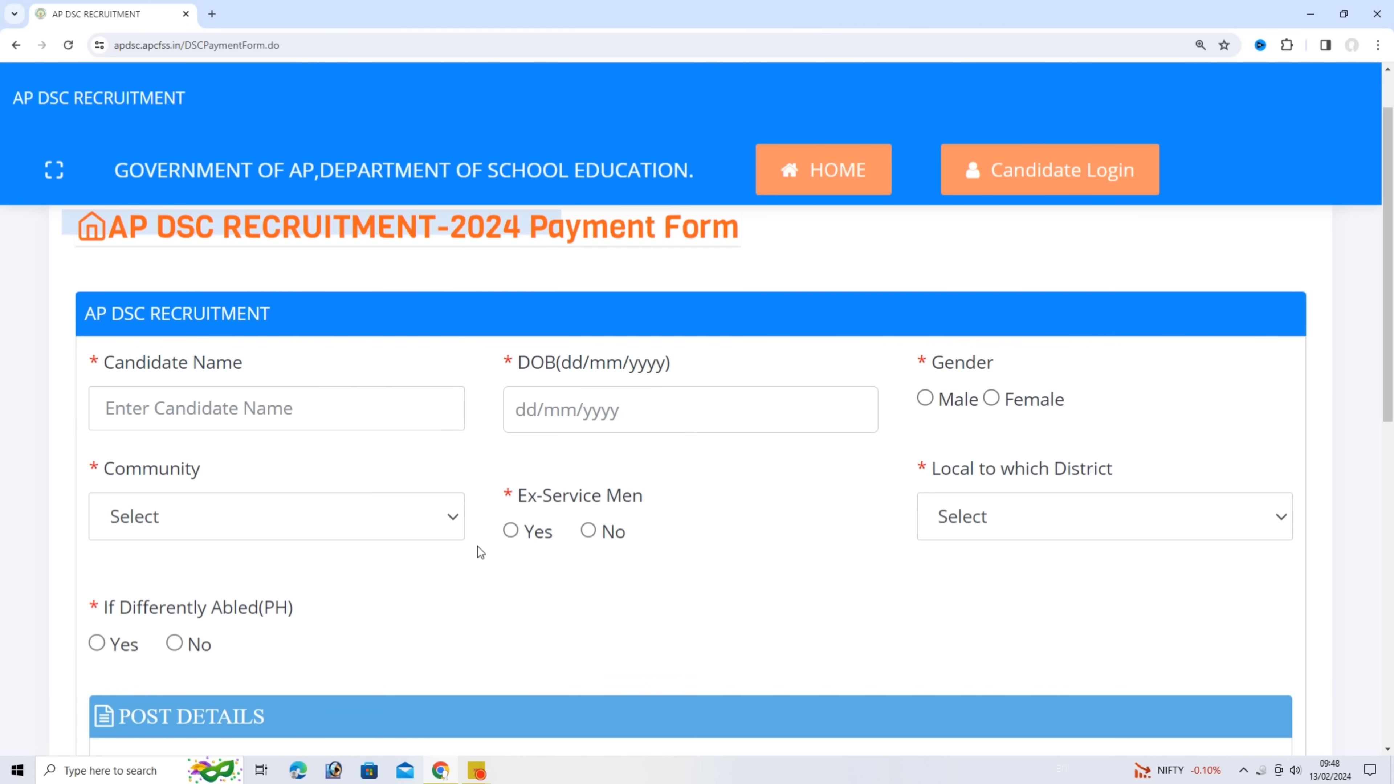
Choose the candidate's date of birth from the payment form's calendar
{"action": "scroll", "coordinate": [461, 548], "scroll_direction": "down", "scroll_amount": 1}
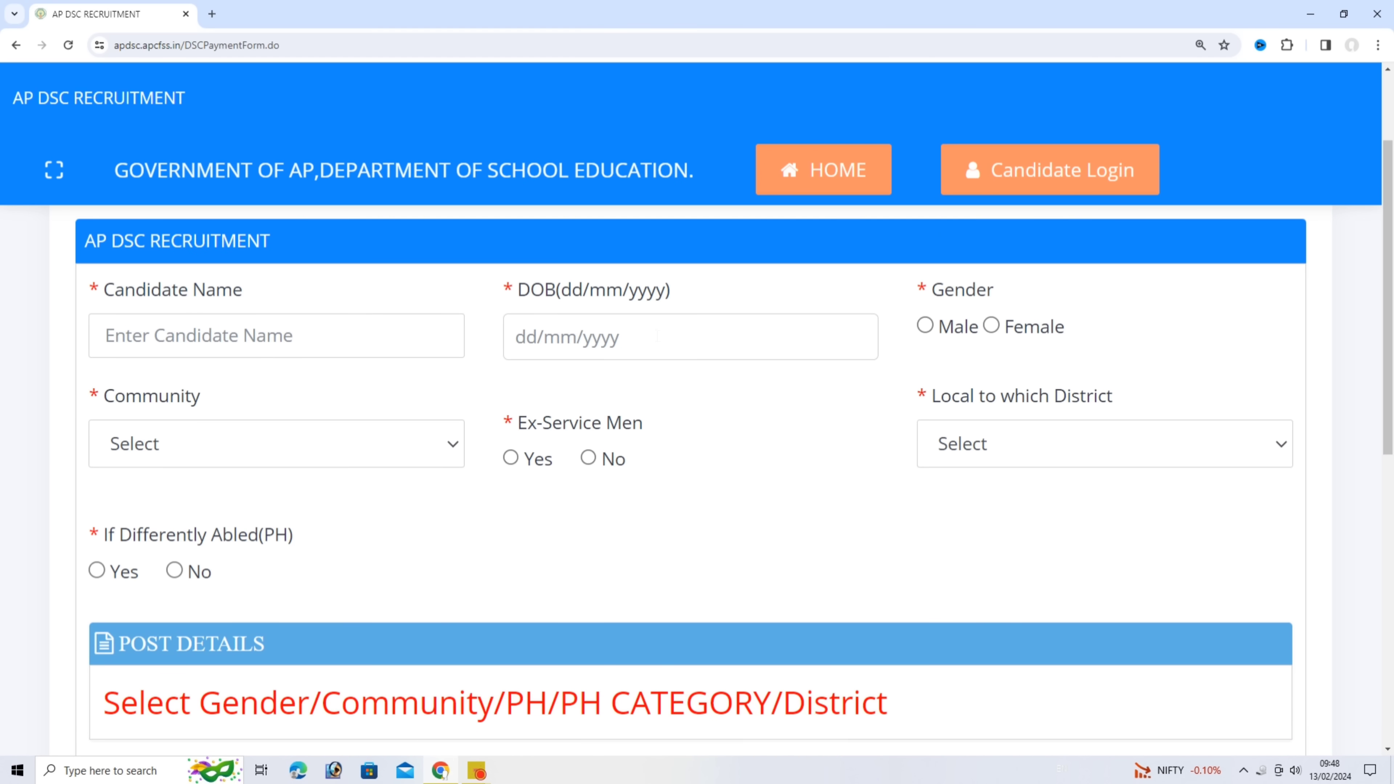
{"action": "left_click", "coordinate": [632, 338]}
{"action": "left_click", "coordinate": [750, 405]}
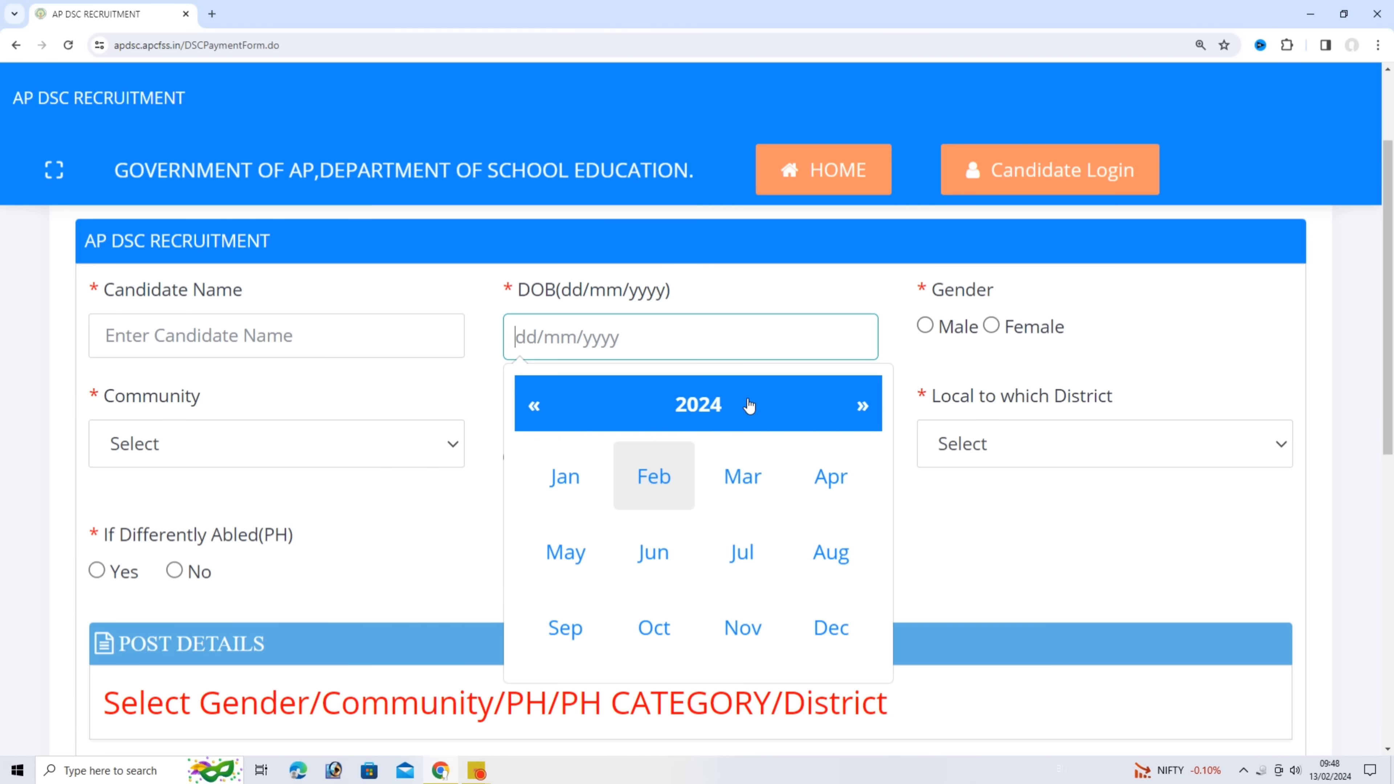
{"action": "left_click", "coordinate": [638, 406]}
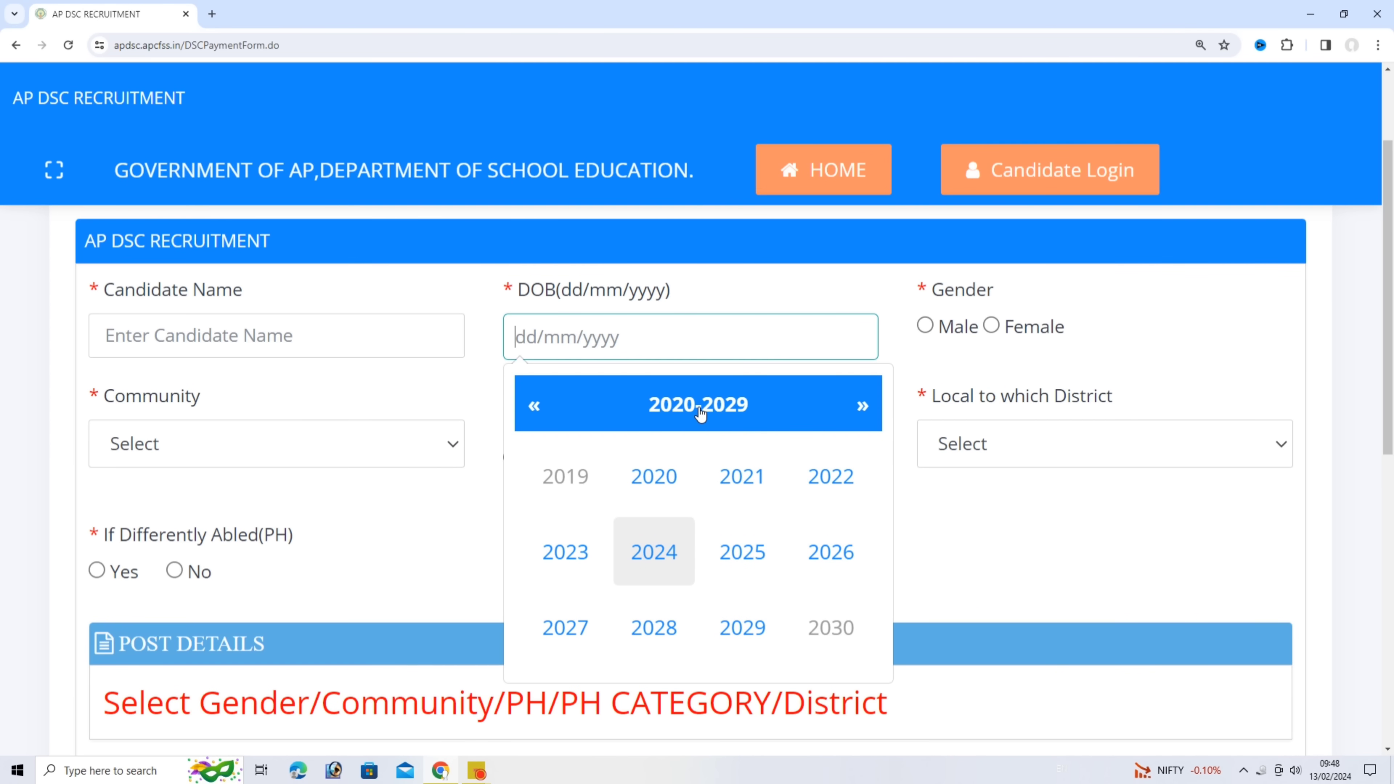
{"action": "left_click", "coordinate": [713, 408]}
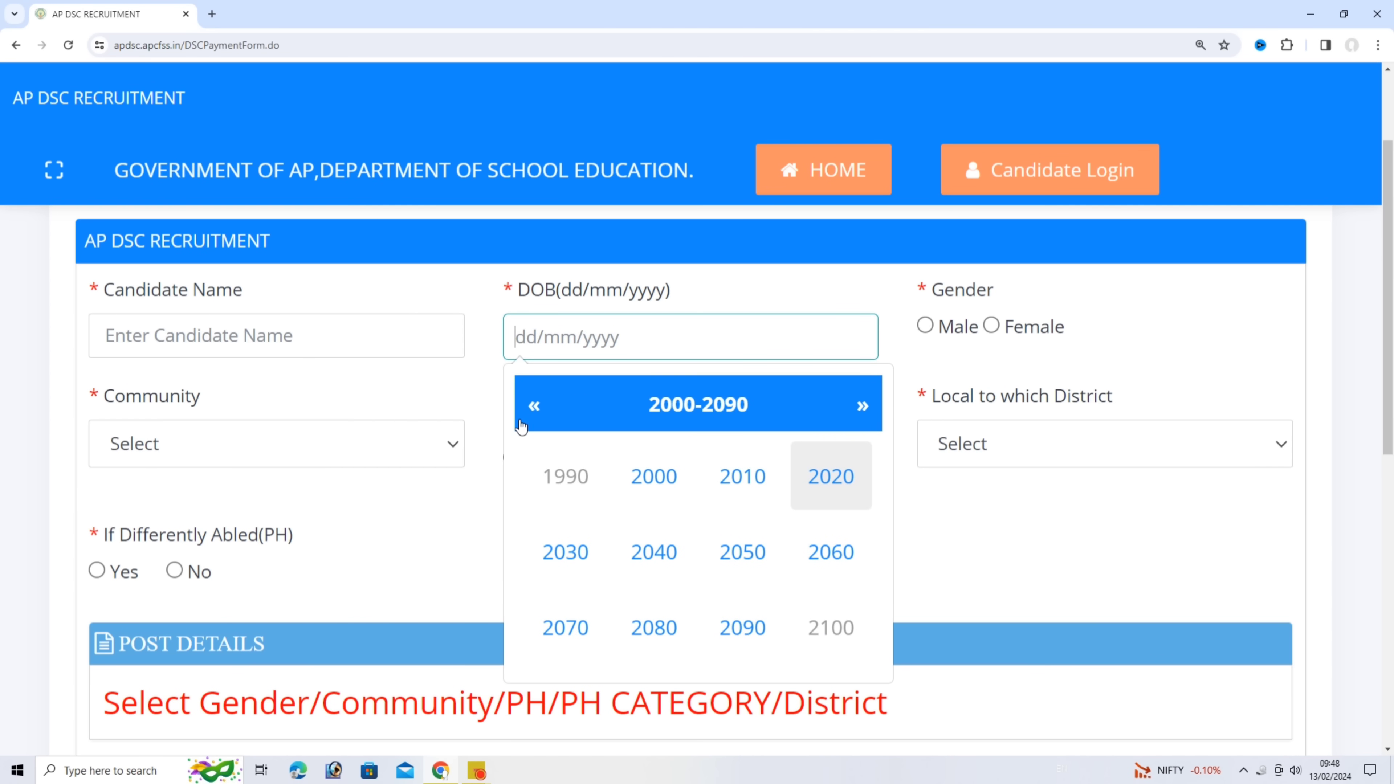
{"action": "left_click", "coordinate": [665, 493]}
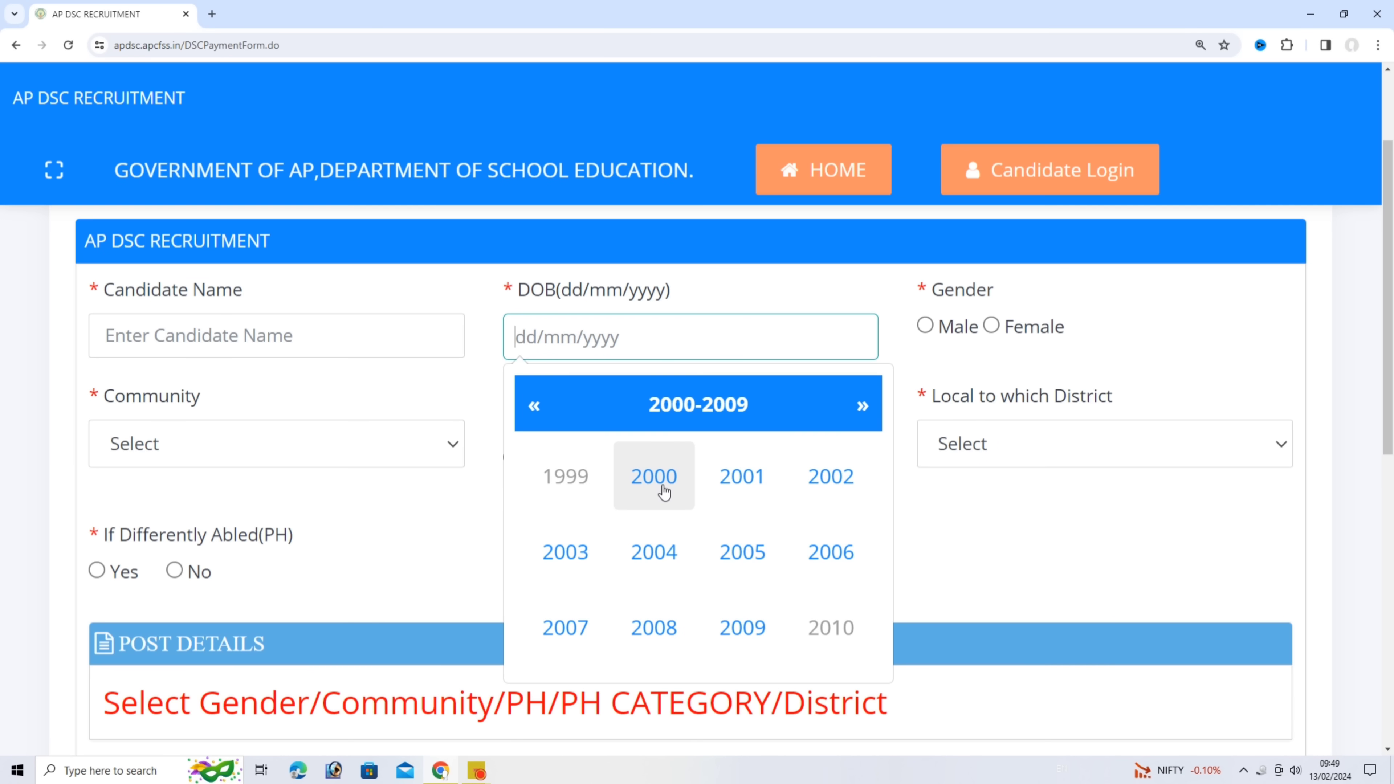
{"action": "left_click", "coordinate": [650, 472]}
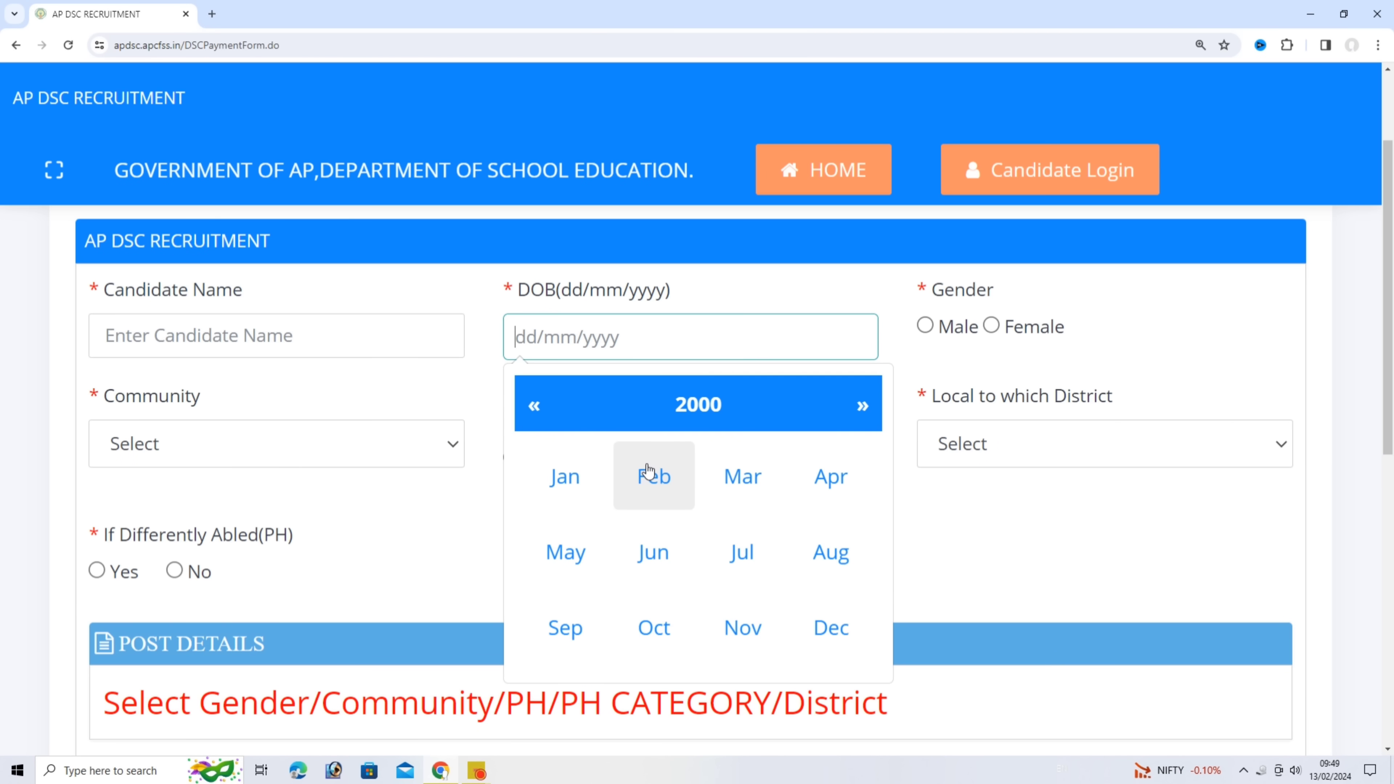
{"action": "left_click", "coordinate": [750, 626]}
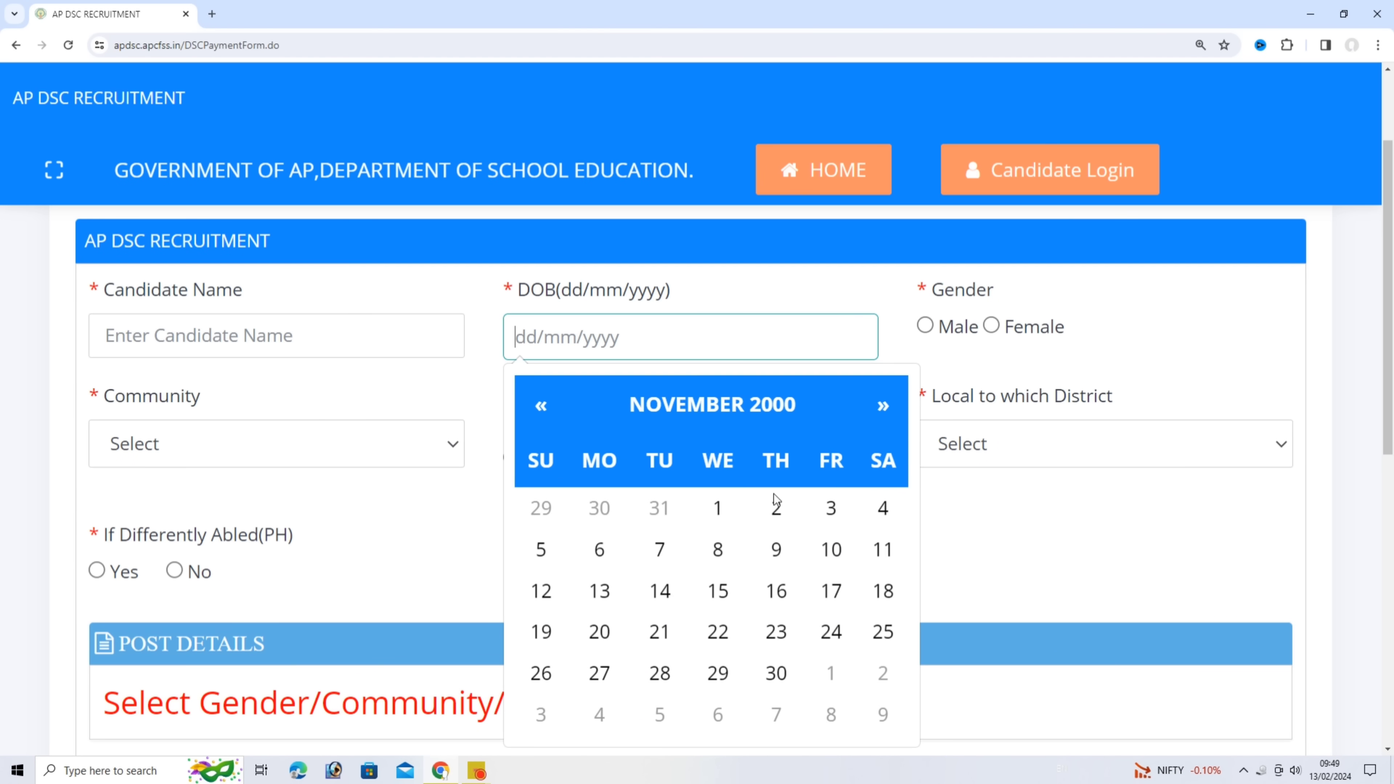
{"action": "left_click", "coordinate": [776, 507]}
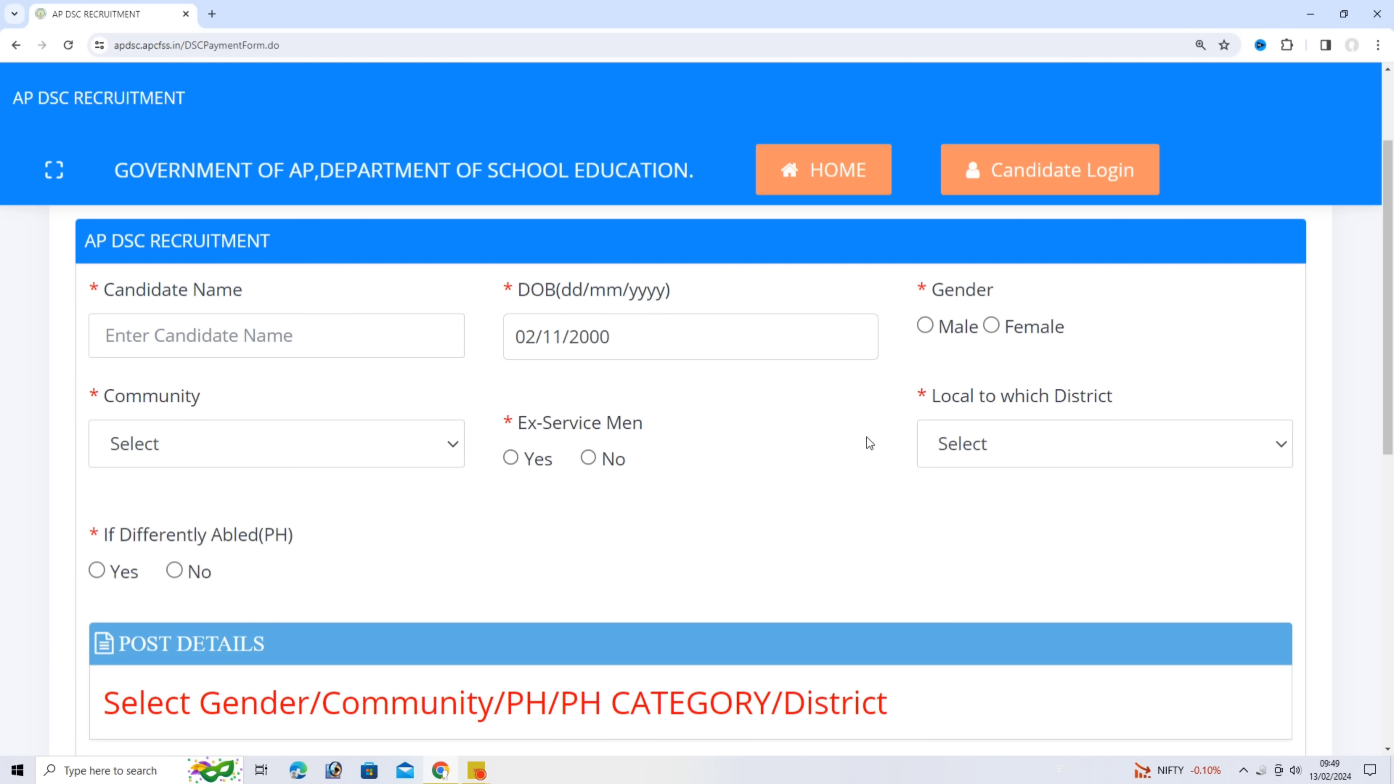
Set the candidate's gender to Female and the community to OC
{"action": "left_click", "coordinate": [991, 325]}
{"action": "left_click", "coordinate": [941, 327]}
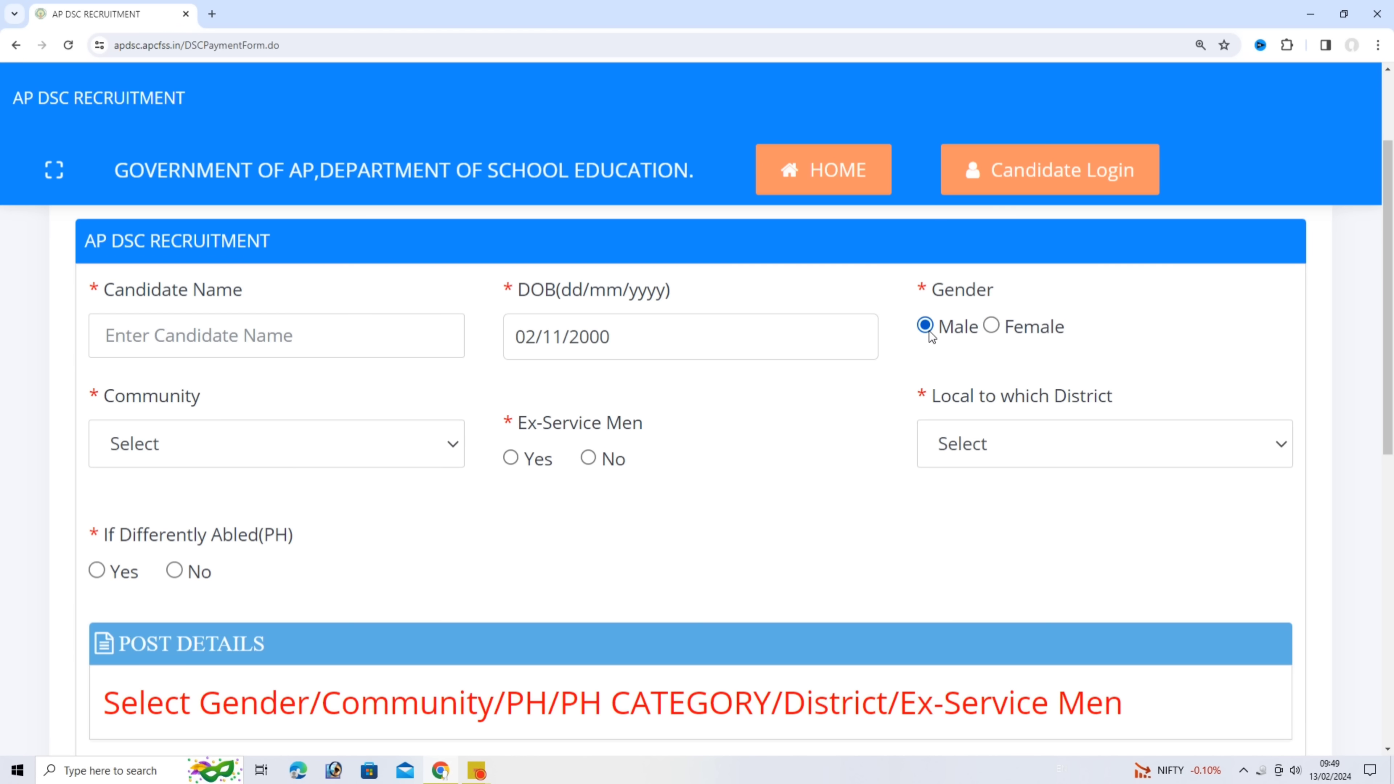
{"action": "left_click", "coordinate": [991, 325]}
{"action": "left_click", "coordinate": [409, 443]}
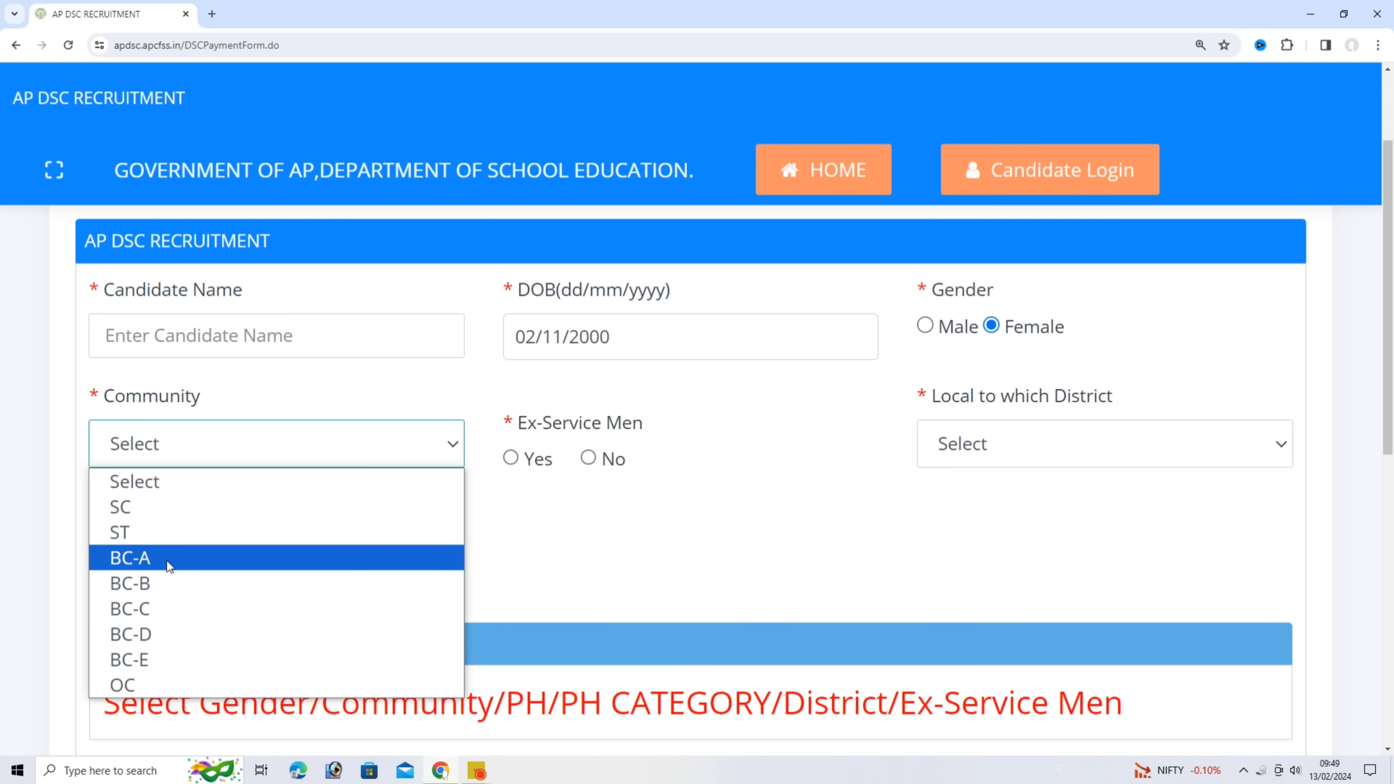
{"action": "left_click", "coordinate": [193, 686]}
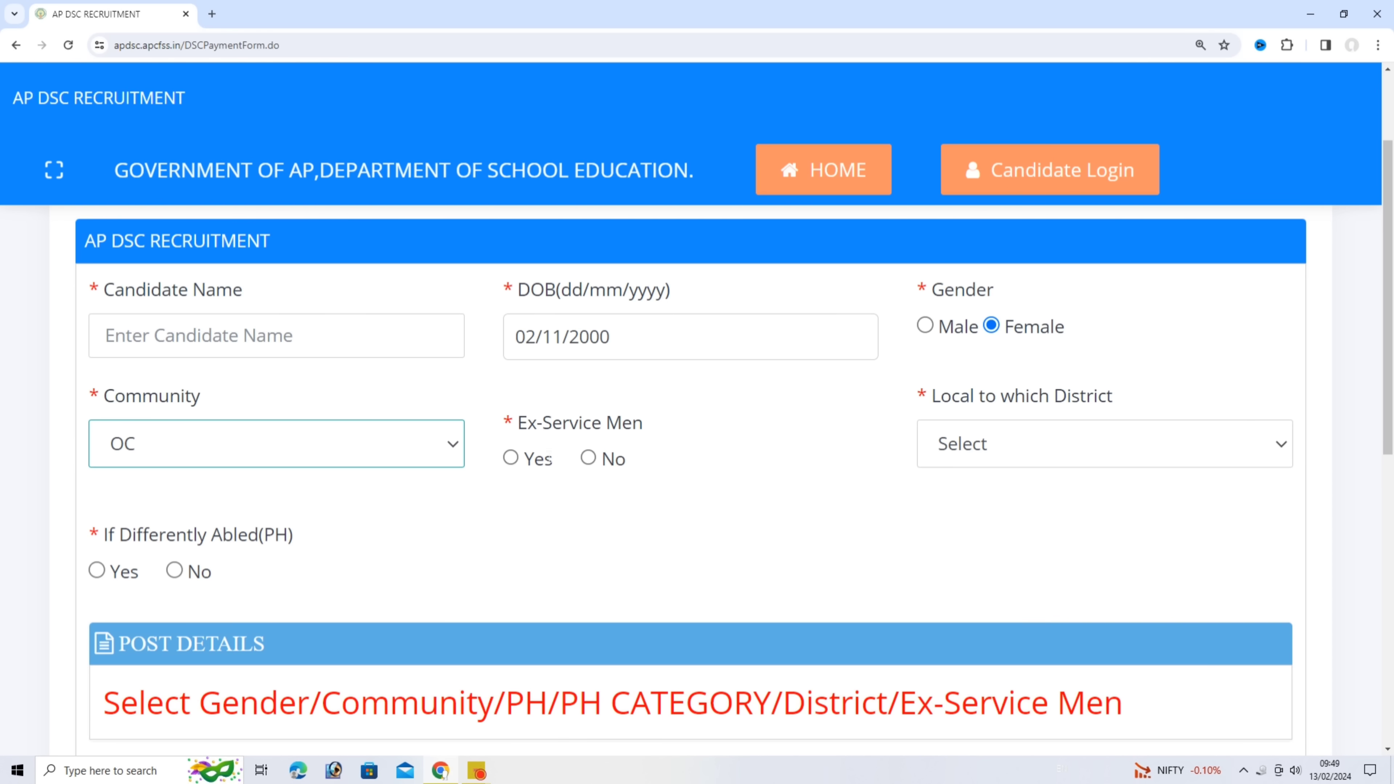
Set Ex-Service Men to No, the local district to Kurnool, and If Differently Abled (PH) to No
{"action": "left_click", "coordinate": [590, 458]}
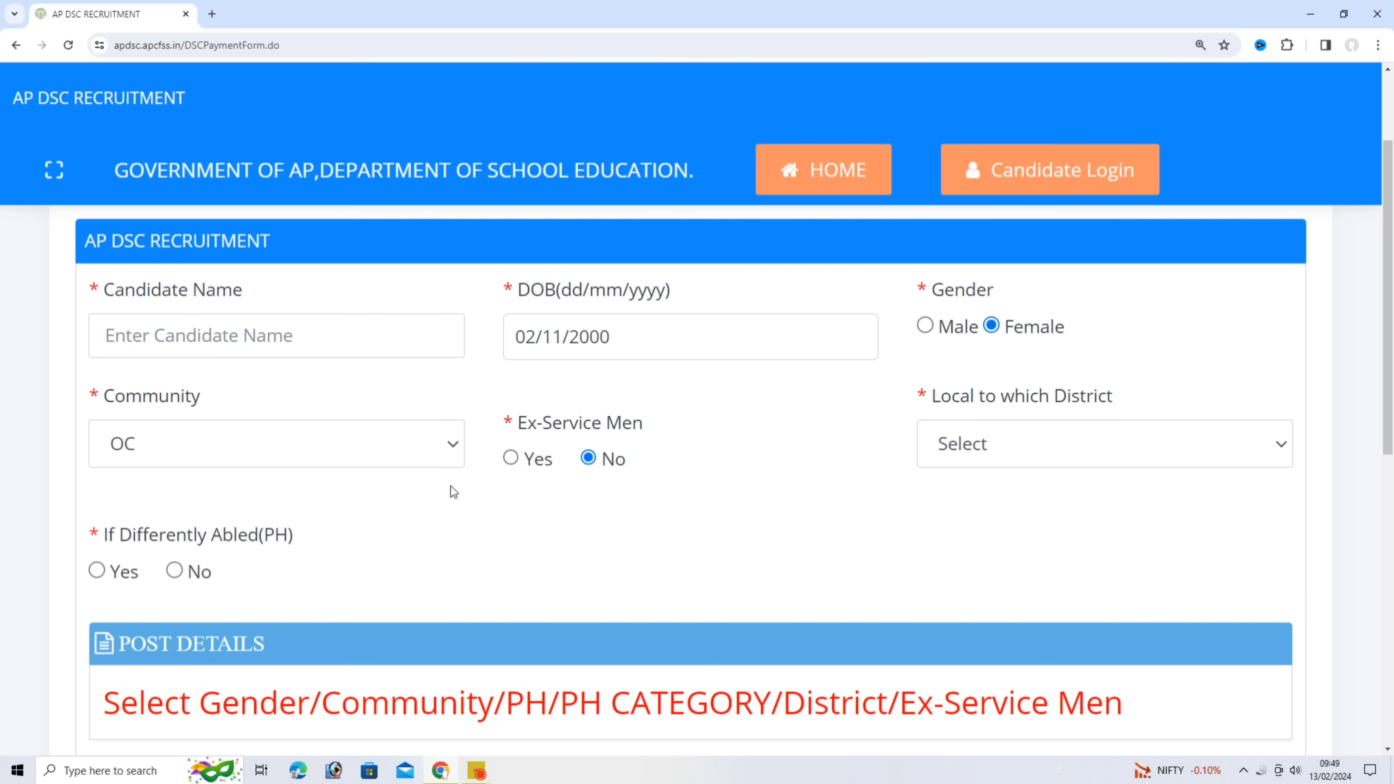
{"action": "left_click", "coordinate": [1043, 435]}
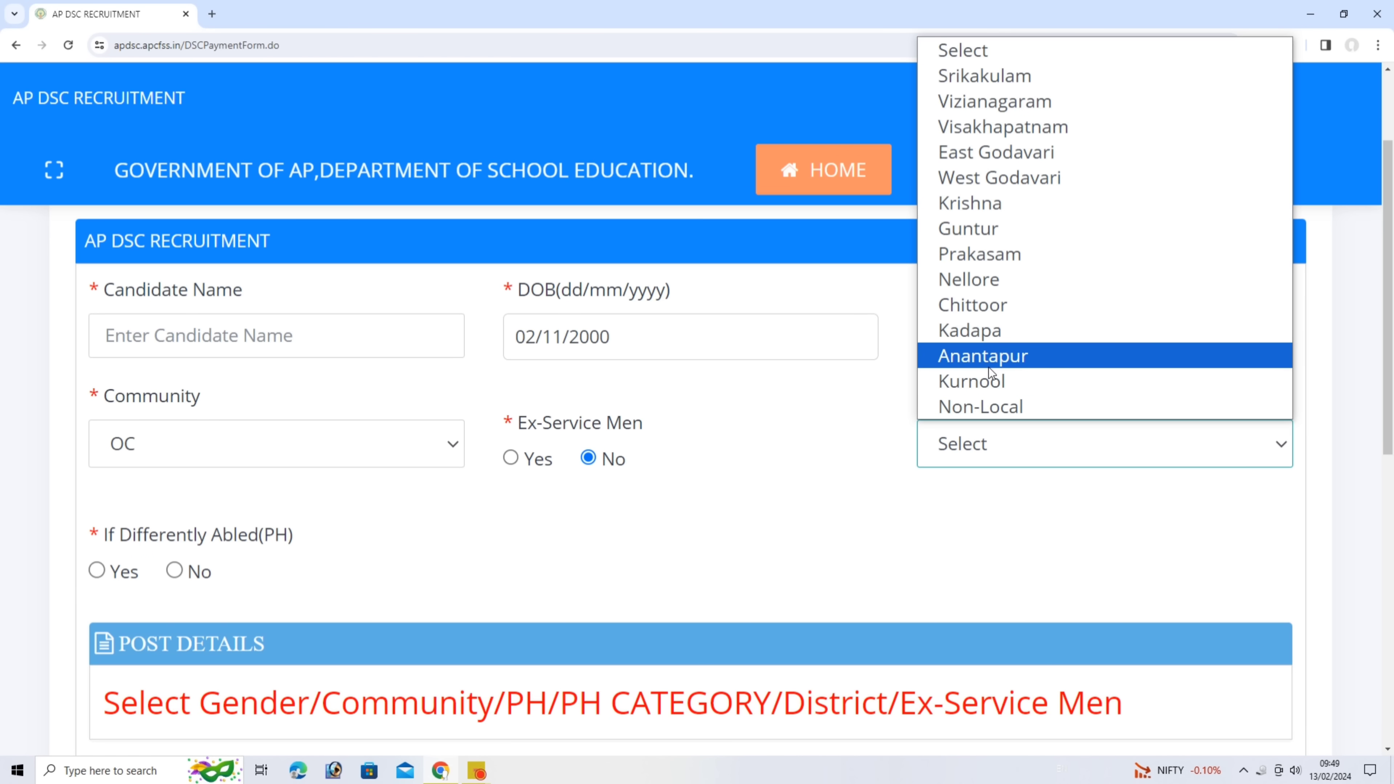
{"action": "left_click", "coordinate": [991, 380]}
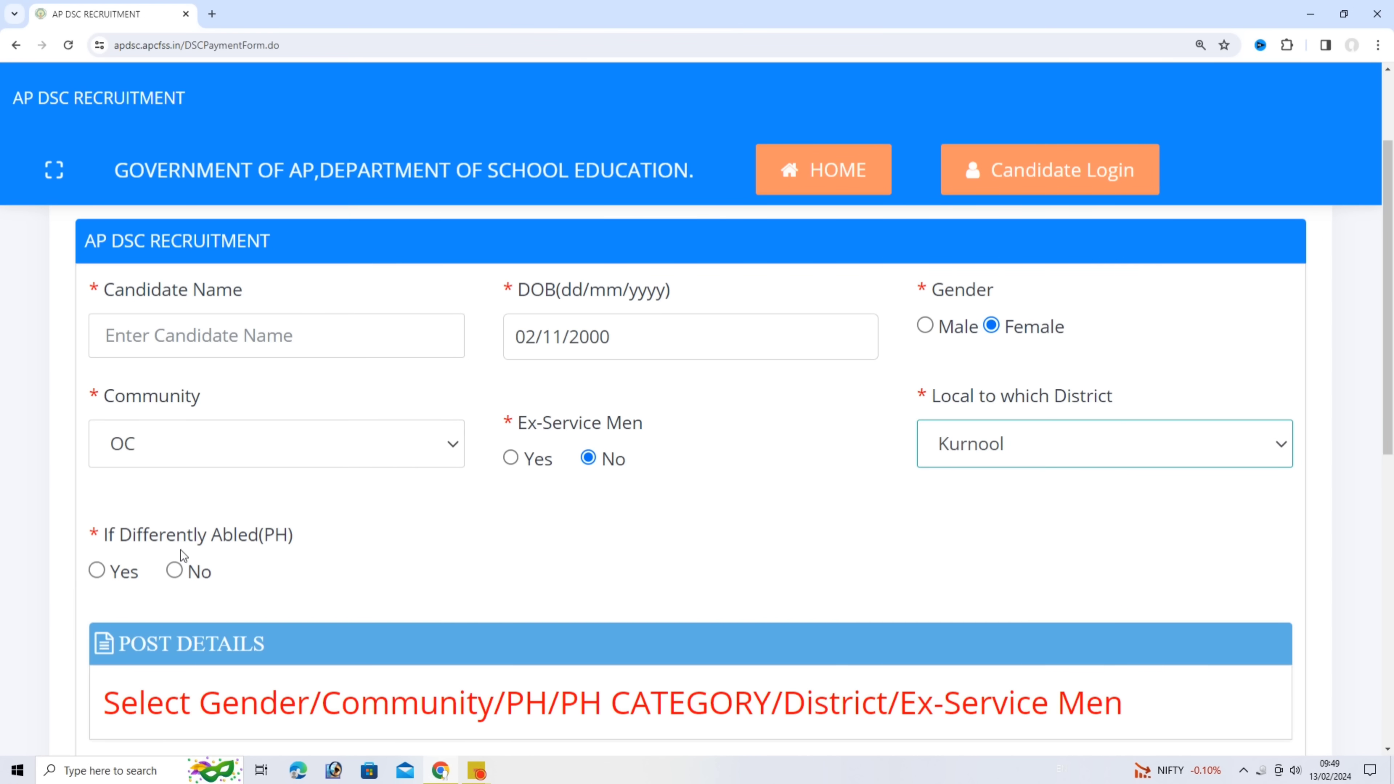
{"action": "left_click", "coordinate": [175, 572]}
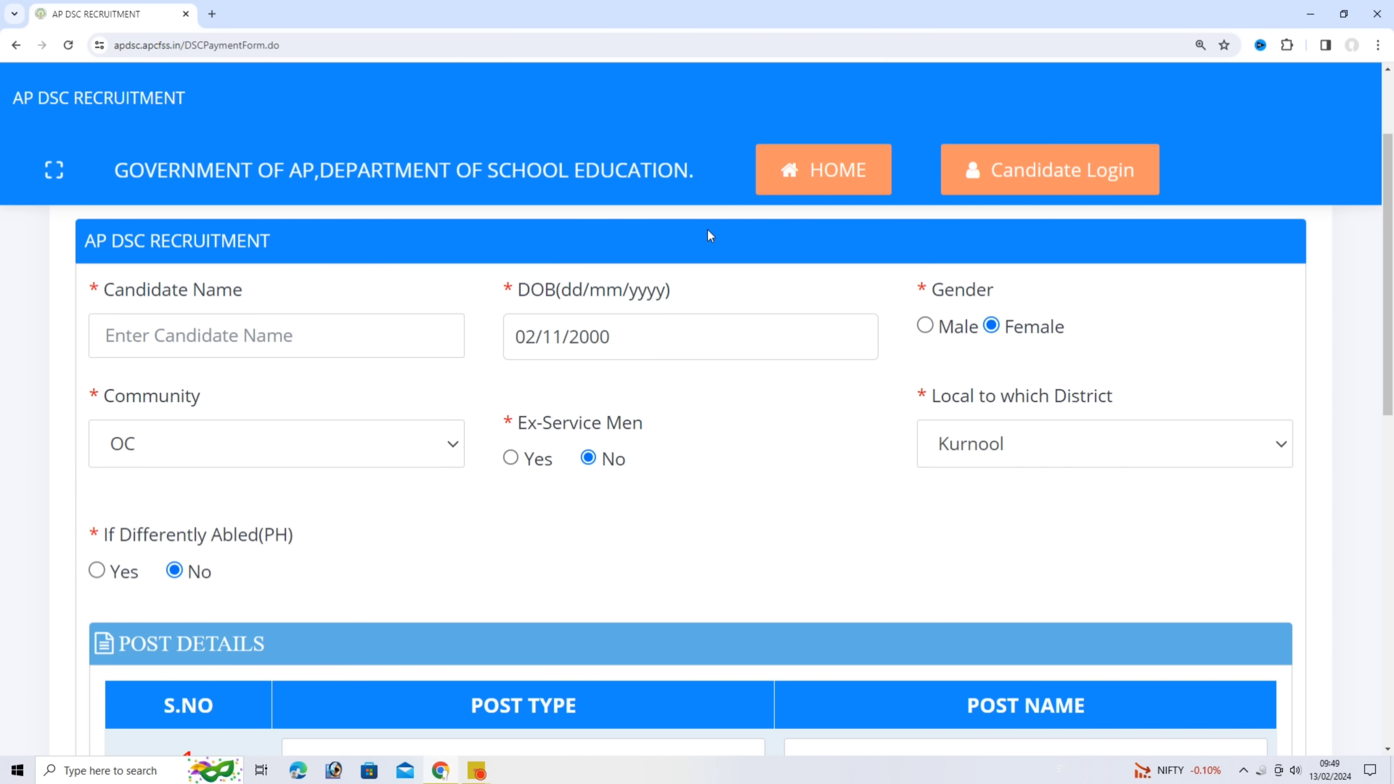
Set the first post to SECONDARY GRADE TEACHER with post name SGT (TELUGU MEDIUM), then read and dismiss its qualification note
{"action": "scroll", "coordinate": [693, 500], "scroll_direction": "down", "scroll_amount": 7}
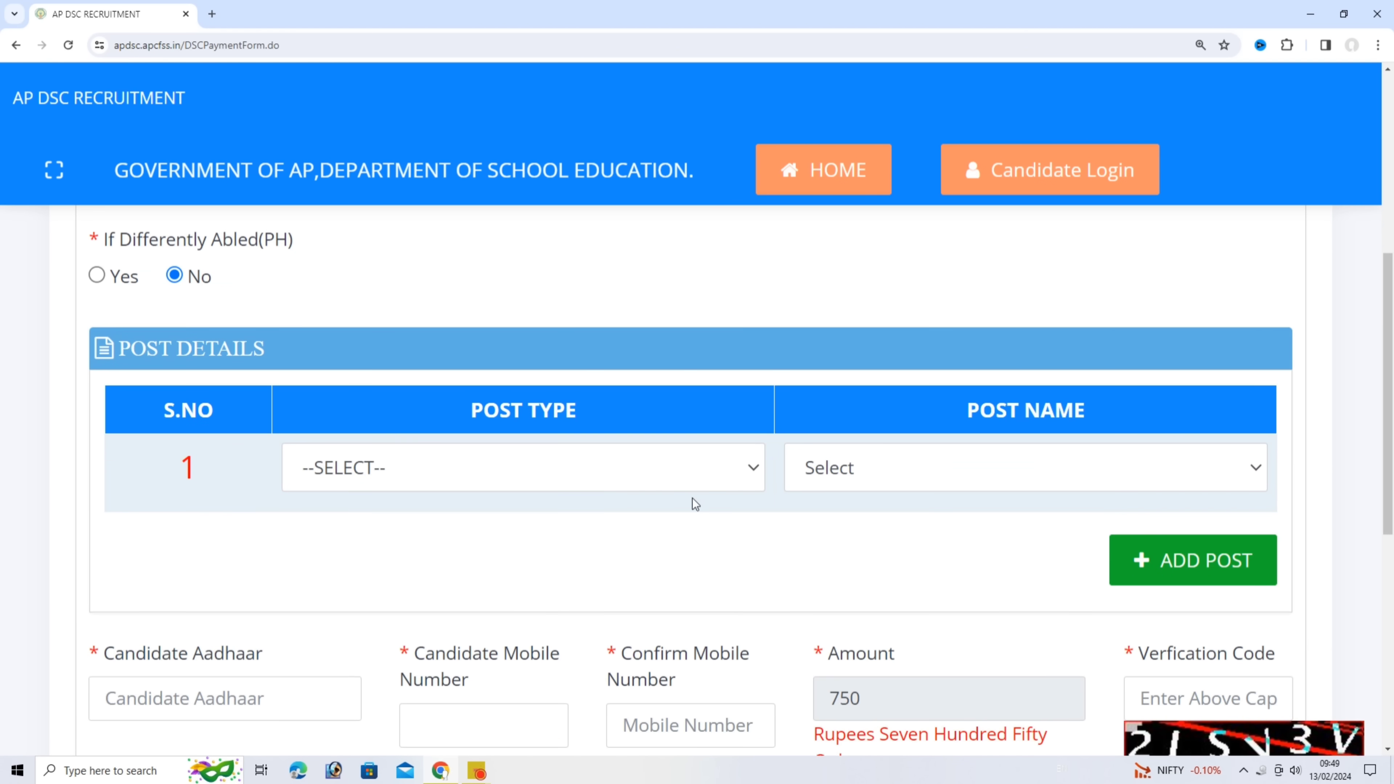
{"action": "scroll", "coordinate": [693, 504], "scroll_direction": "down", "scroll_amount": 1}
{"action": "left_click", "coordinate": [690, 338]}
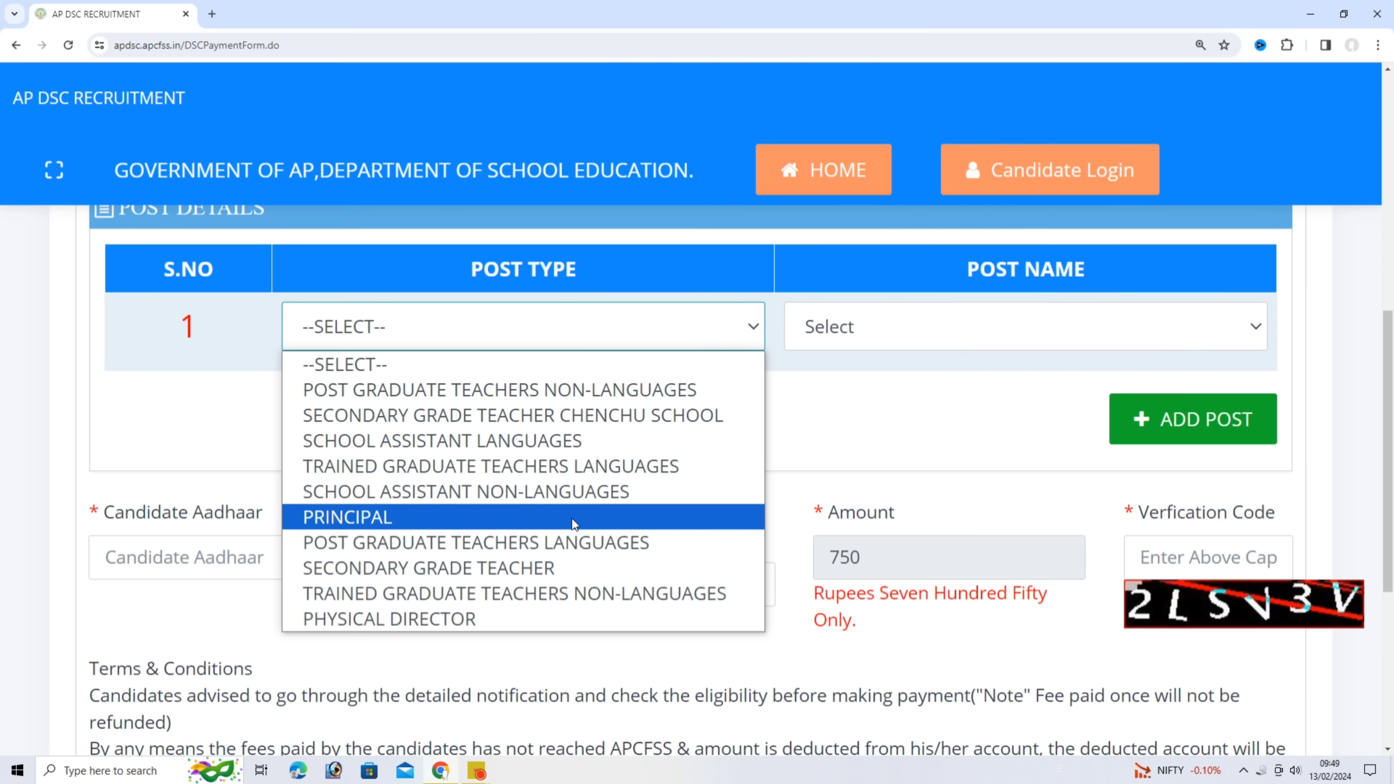
{"action": "left_click", "coordinate": [553, 572]}
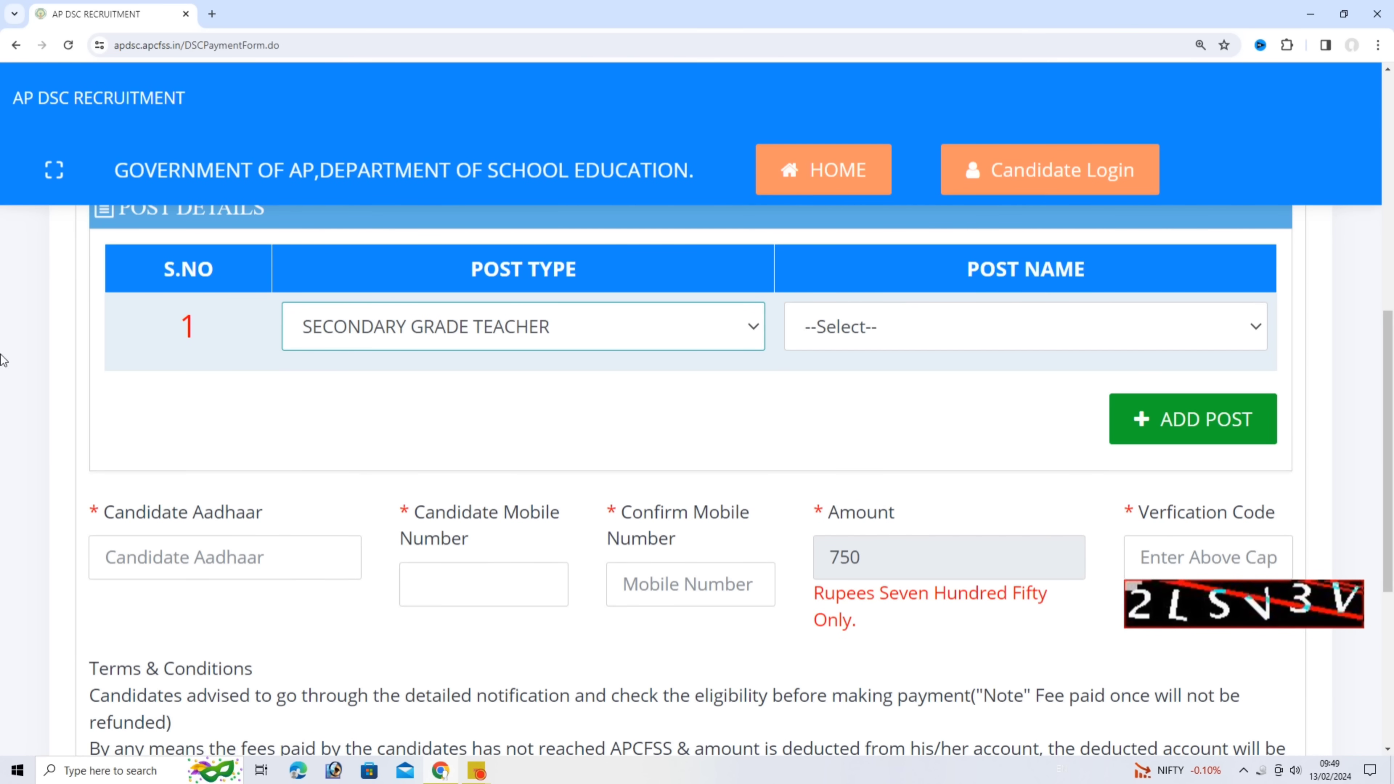
{"action": "left_click", "coordinate": [928, 342]}
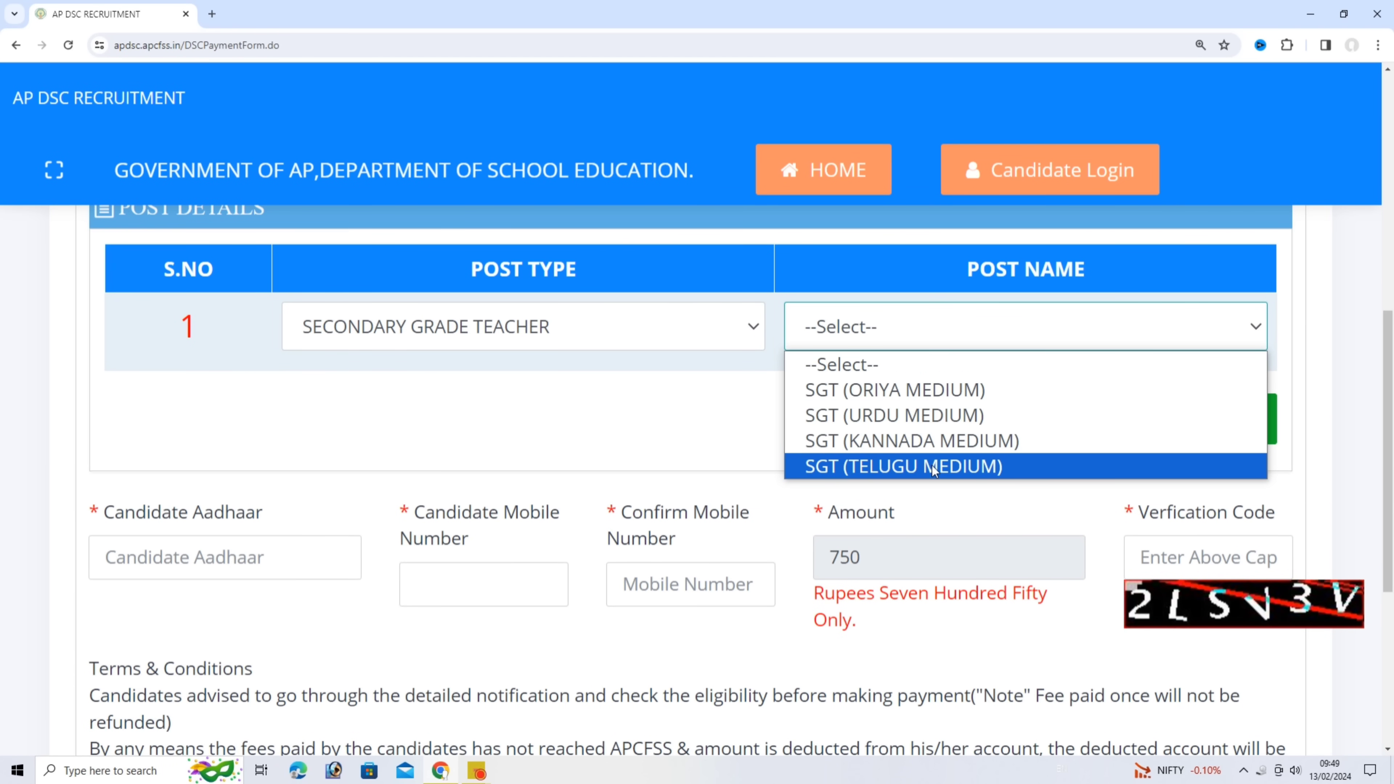
{"action": "left_click", "coordinate": [901, 466]}
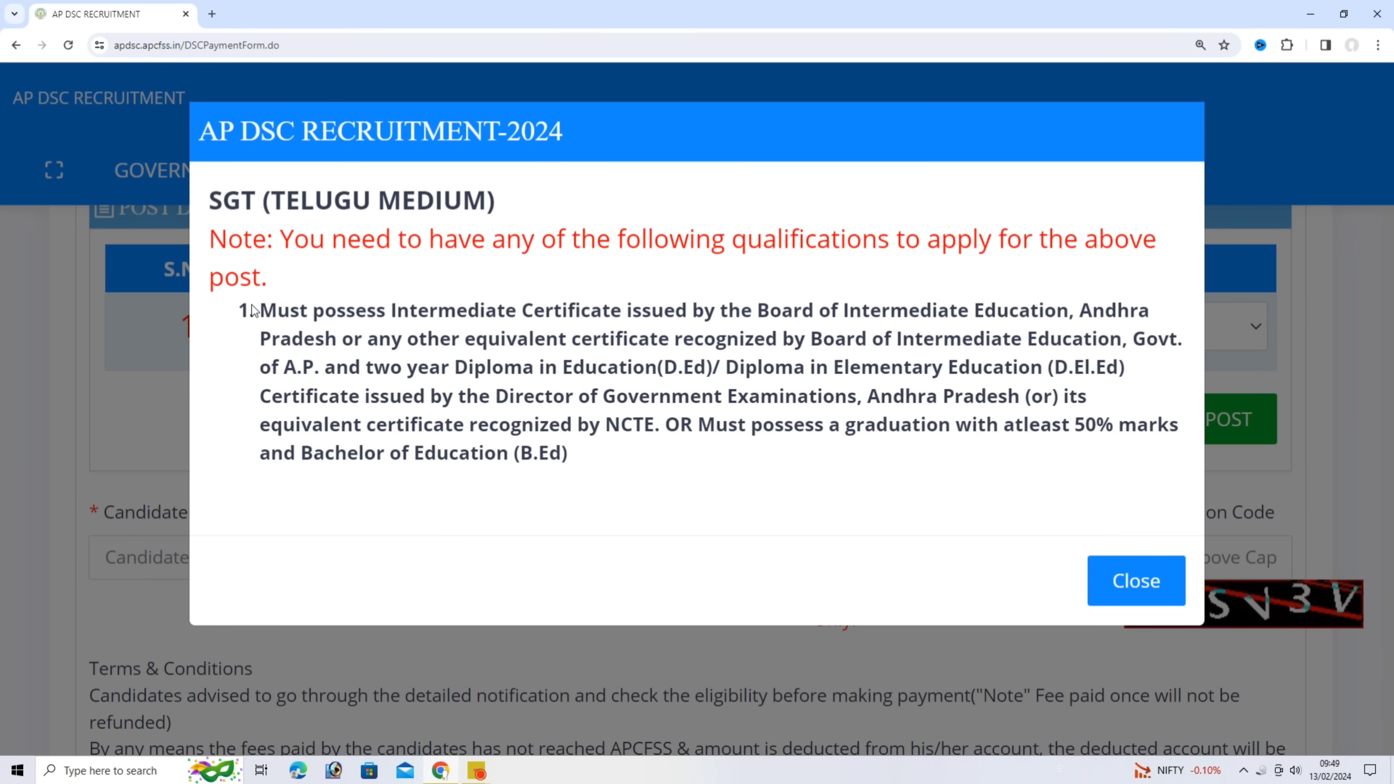
{"action": "left_click_drag", "start_coordinate": [257, 306], "coordinate": [689, 471]}
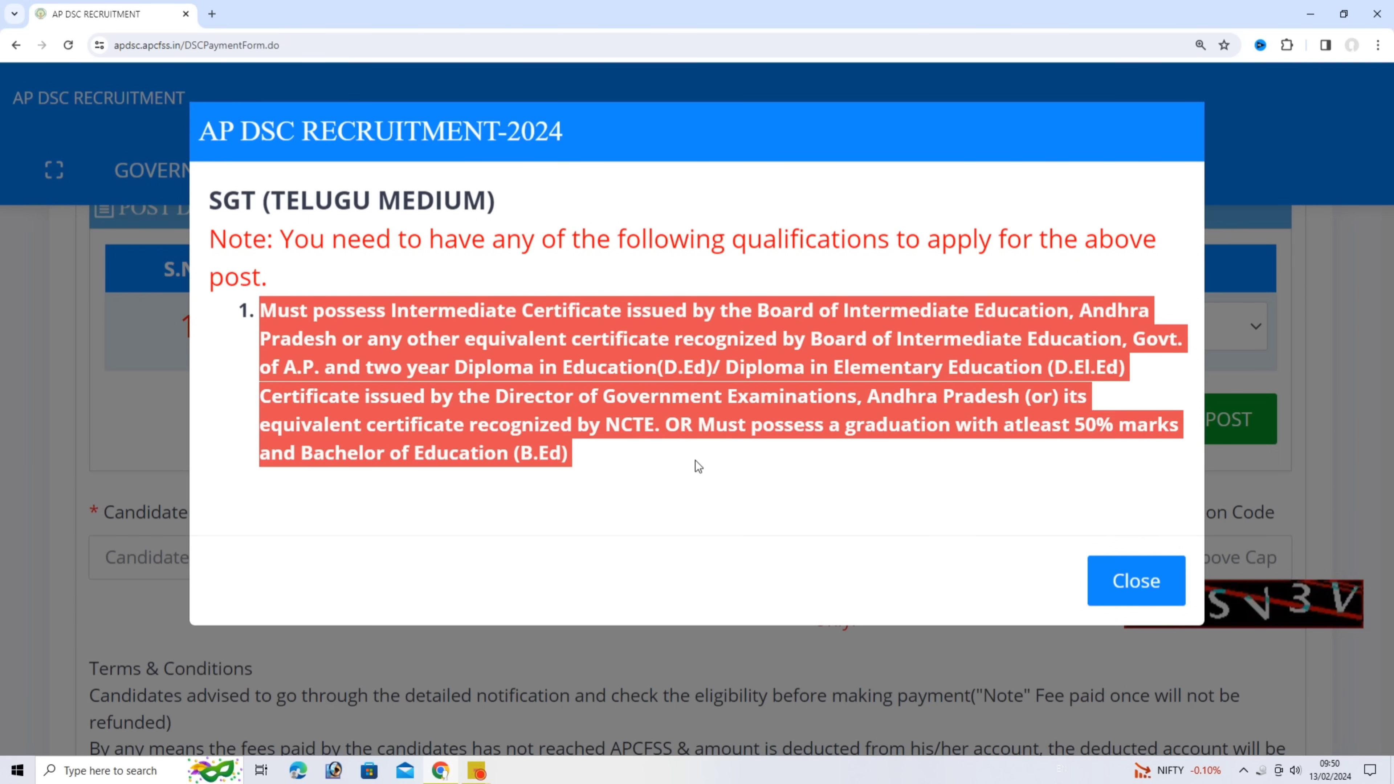
{"action": "left_click", "coordinate": [1137, 581]}
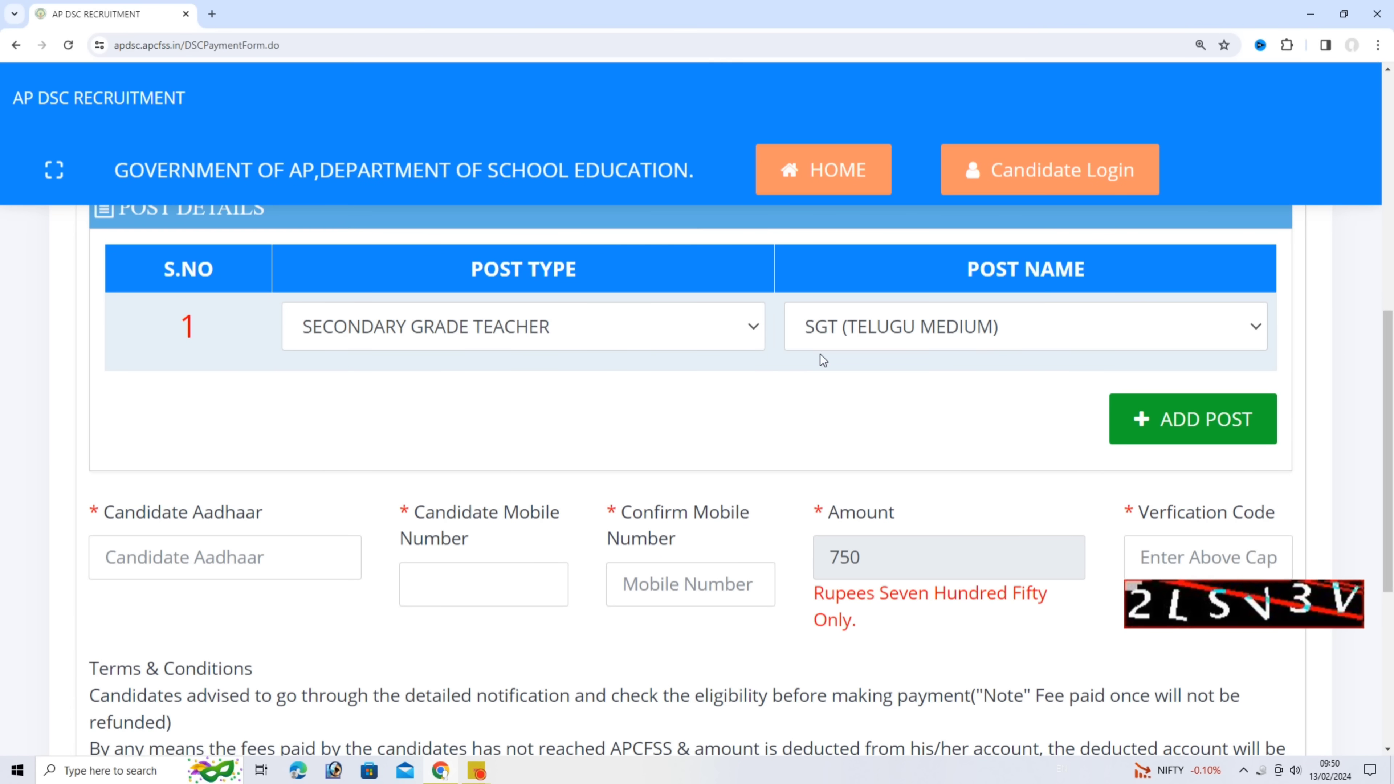
Add a second post, set its type to SECONDARY GRADE TEACHER CHENCHU SCHOOL, and check the post names offered
{"action": "left_click", "coordinate": [1149, 415]}
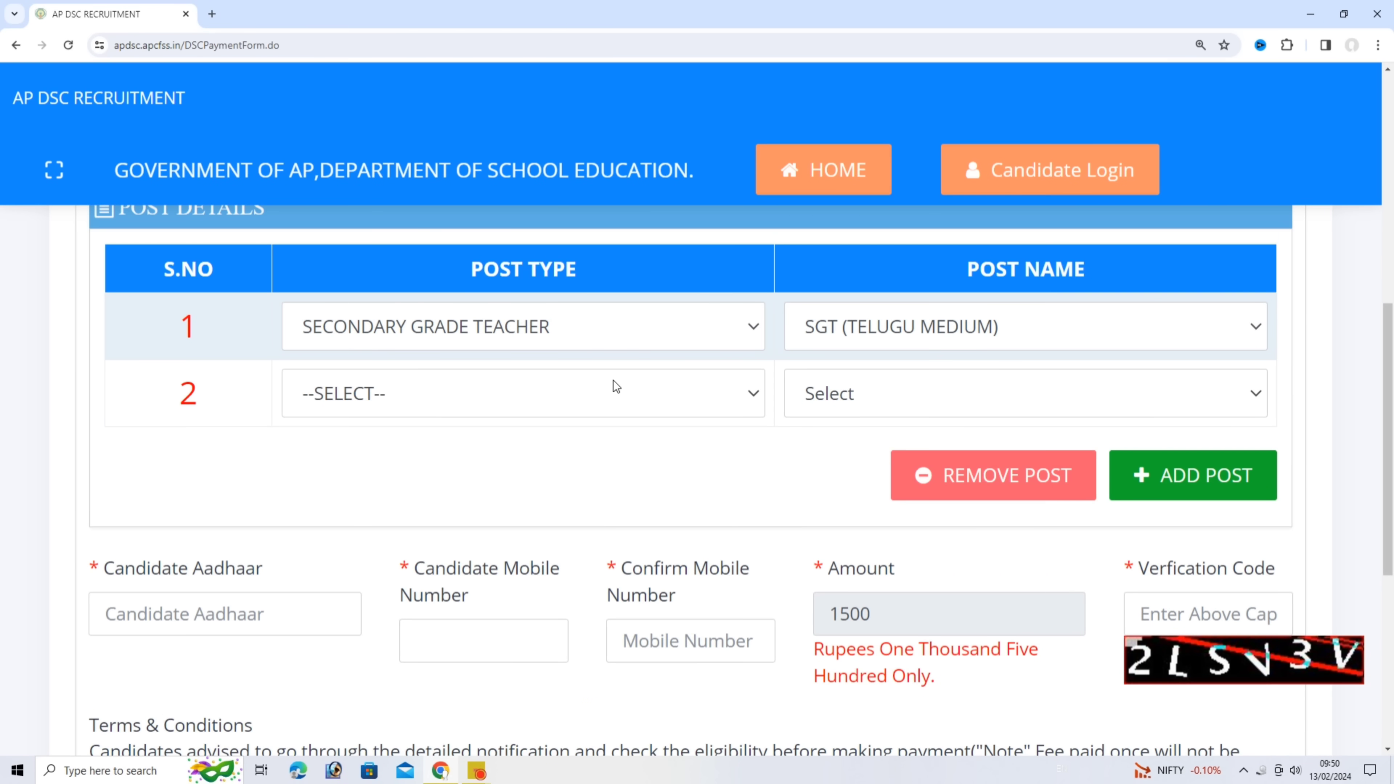
{"action": "left_click", "coordinate": [612, 397]}
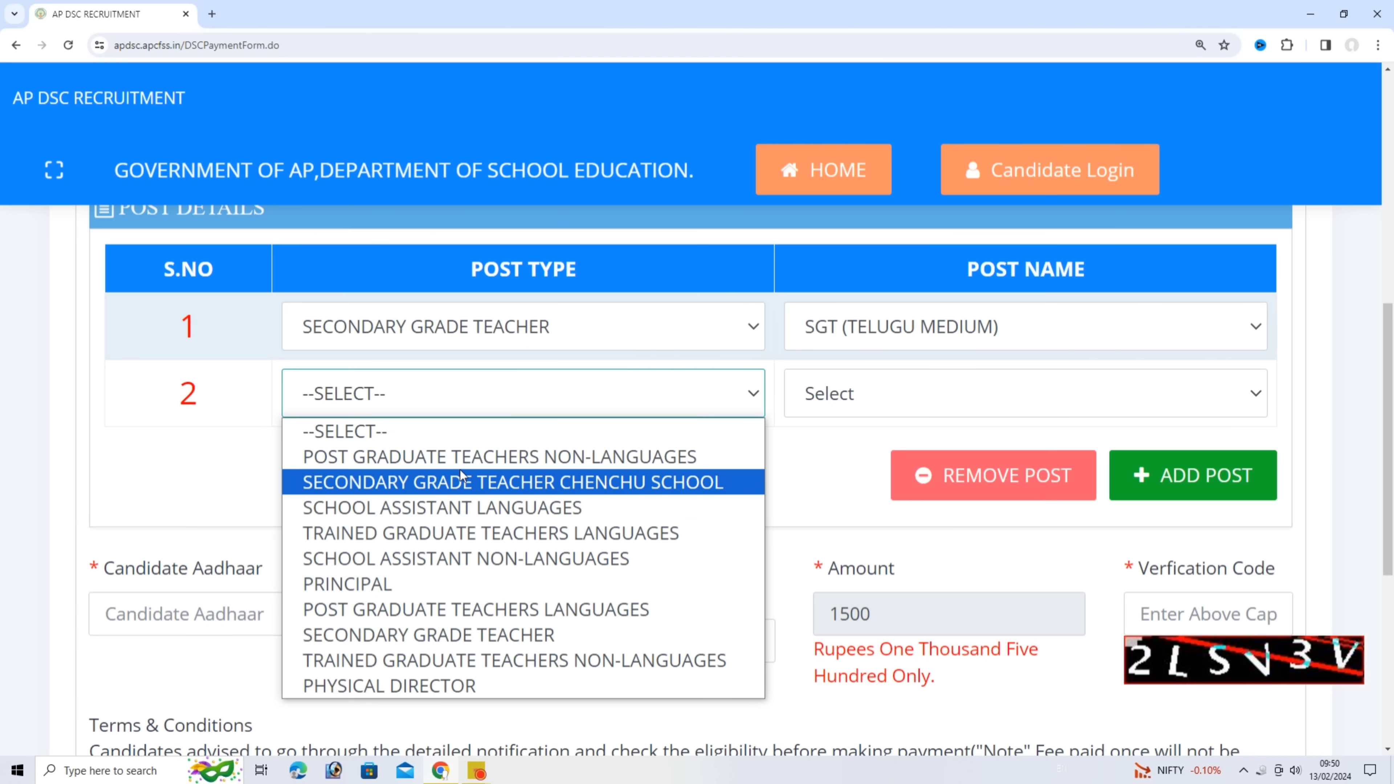
{"action": "left_click", "coordinate": [476, 483]}
{"action": "left_click", "coordinate": [895, 402]}
{"action": "left_click", "coordinate": [895, 403]}
{"action": "left_click", "coordinate": [884, 403]}
{"action": "left_click", "coordinate": [859, 393]}
{"action": "left_click", "coordinate": [848, 393]}
Try SCHOOL ASSISTANT LANGUAGES and TRAINED GRADUATE TEACHERS LANGUAGES as the second post's type, checking the post names offered for each
{"action": "left_click", "coordinate": [739, 398]}
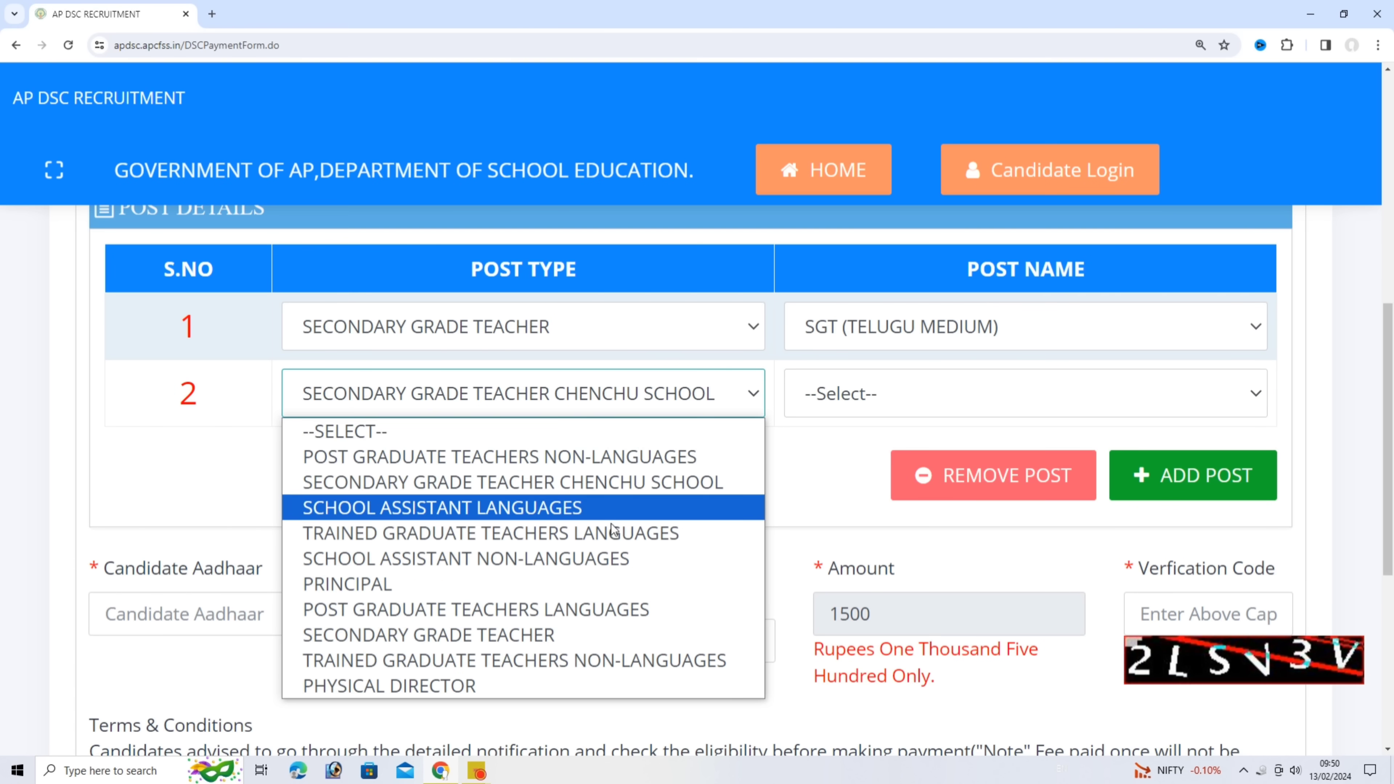
{"action": "left_click", "coordinate": [609, 507]}
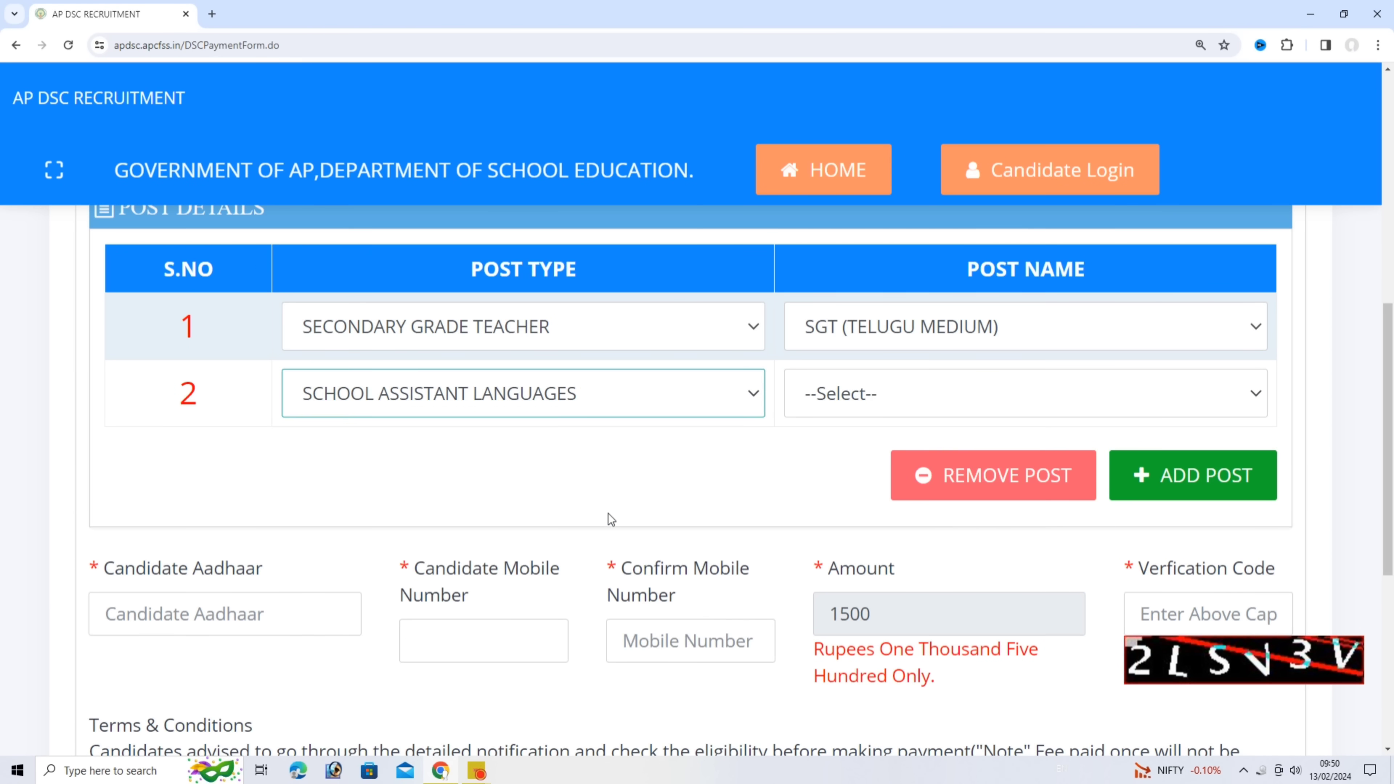
{"action": "left_click", "coordinate": [931, 396]}
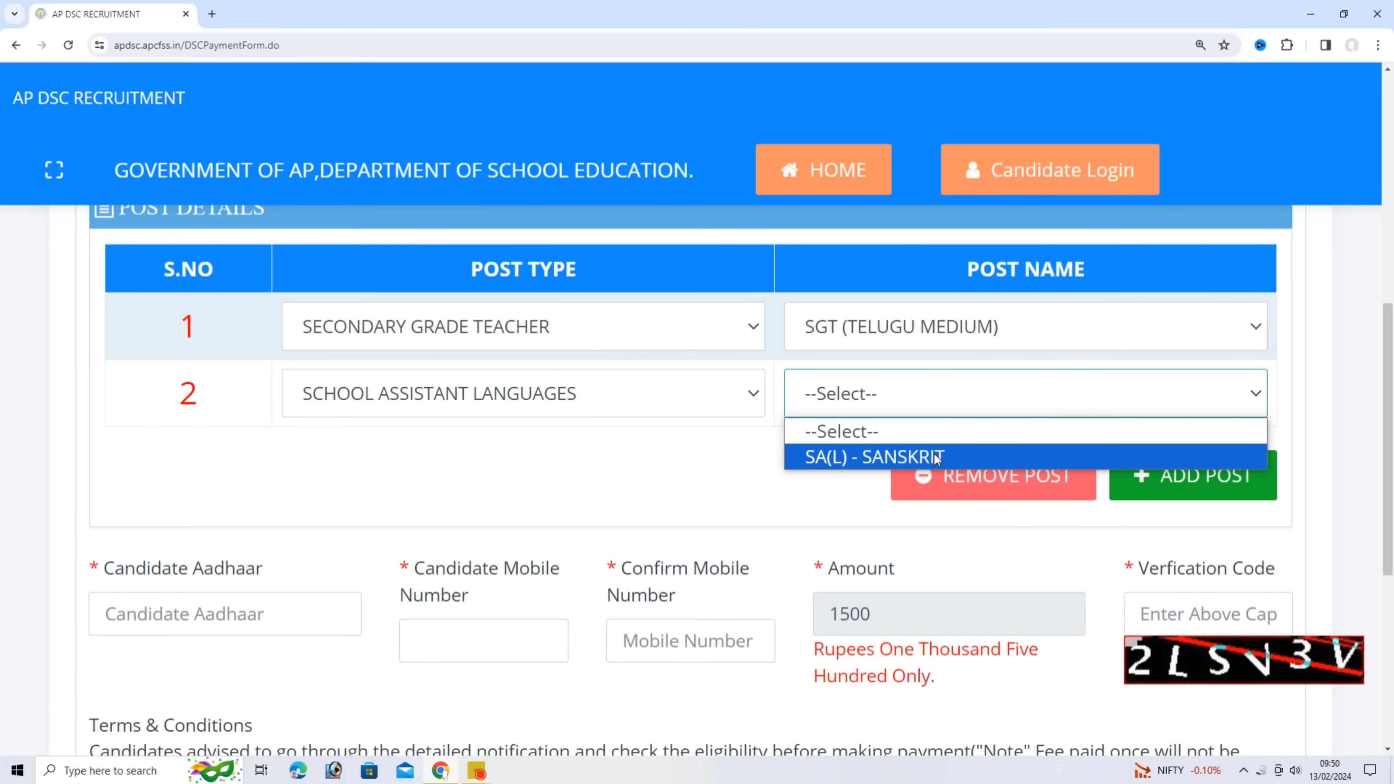
{"action": "left_click", "coordinate": [634, 408]}
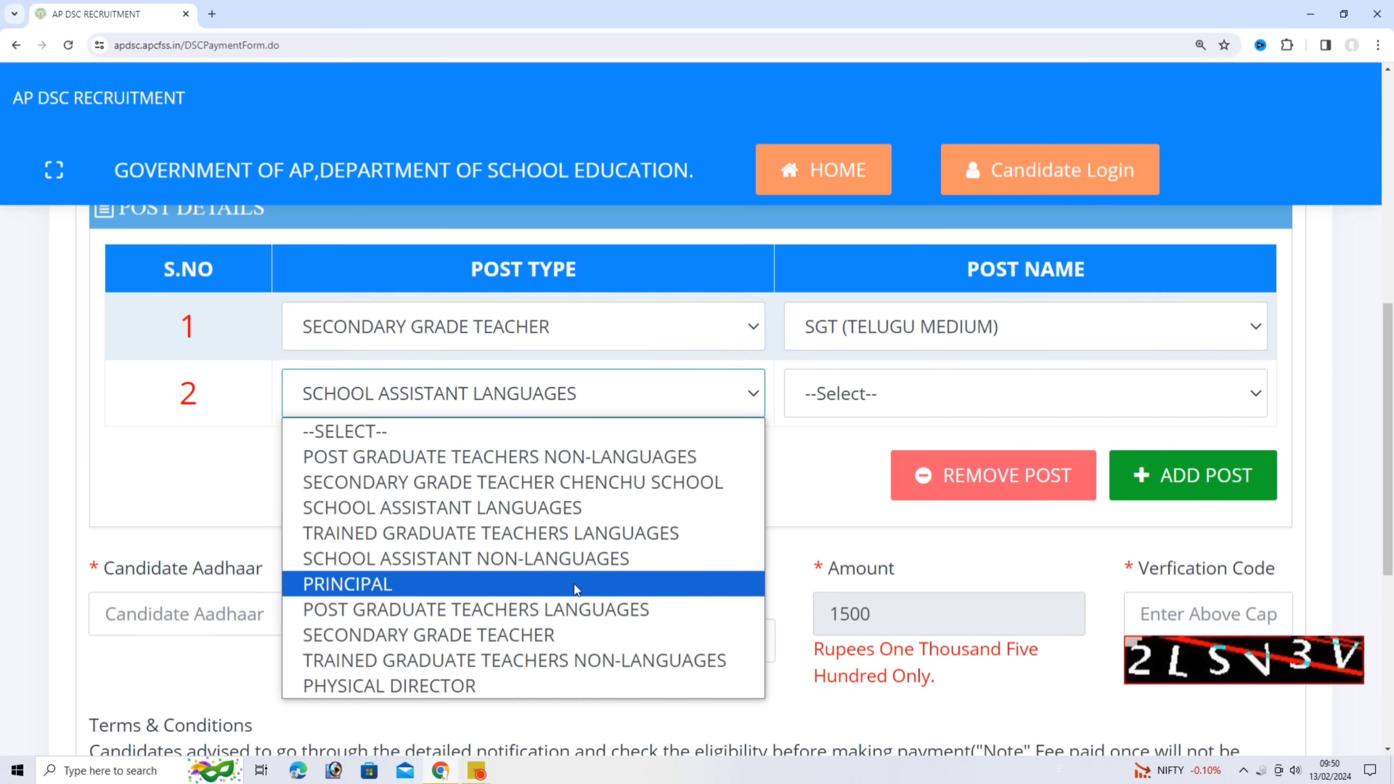
{"action": "left_click", "coordinate": [575, 537]}
{"action": "left_click", "coordinate": [894, 400]}
Set the second post to POST GRADUATE TEACHERS LANGUAGES with post name PGT(L) - SANSKRIT, then read and dismiss its qualification note
{"action": "left_click", "coordinate": [715, 396]}
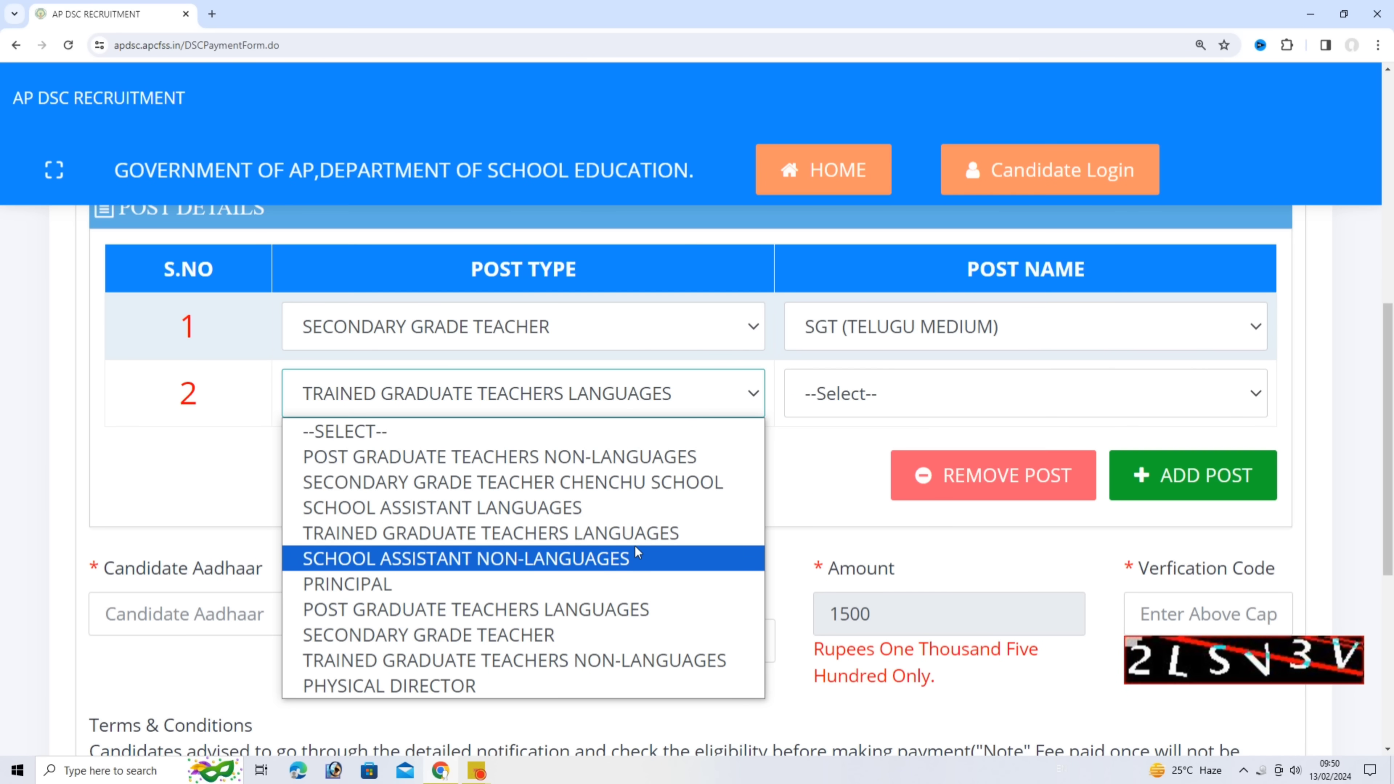
{"action": "left_click", "coordinate": [660, 614]}
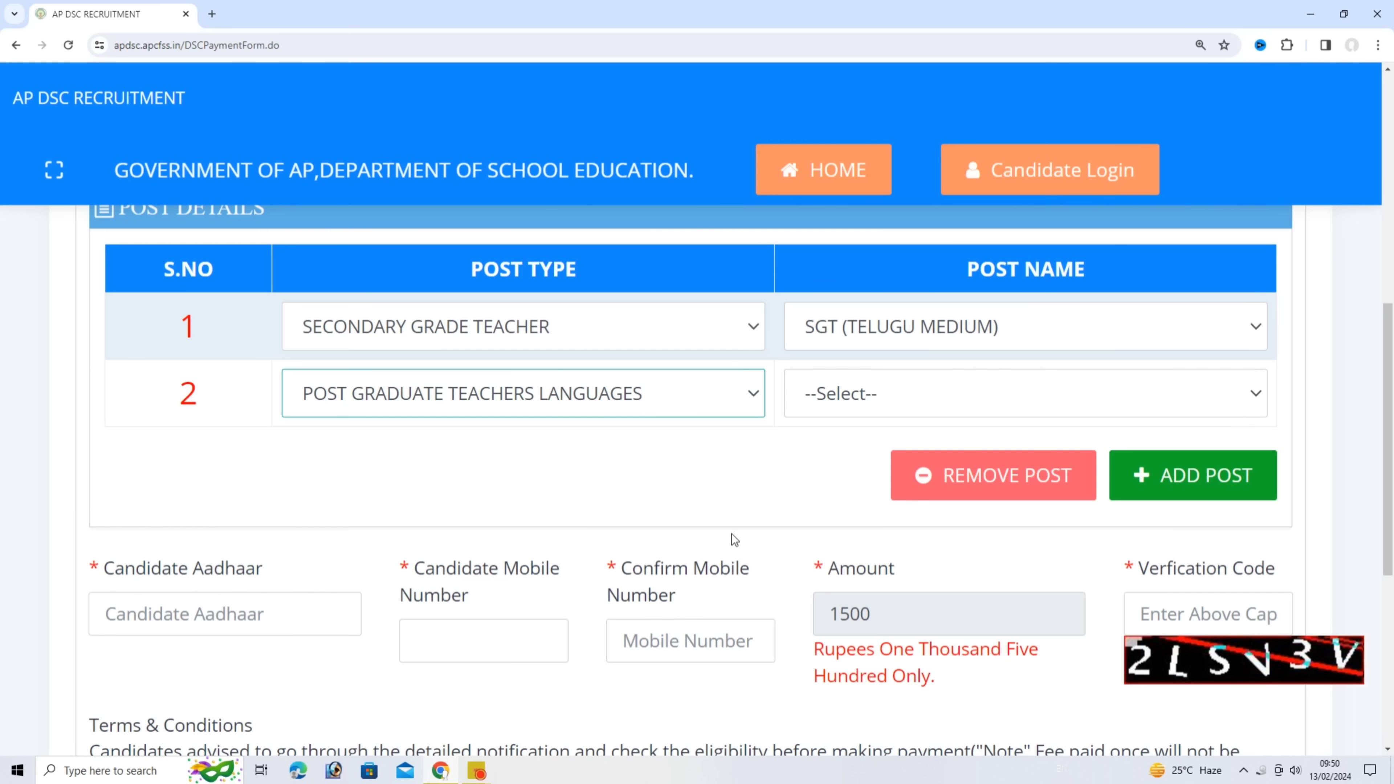
{"action": "left_click", "coordinate": [918, 405]}
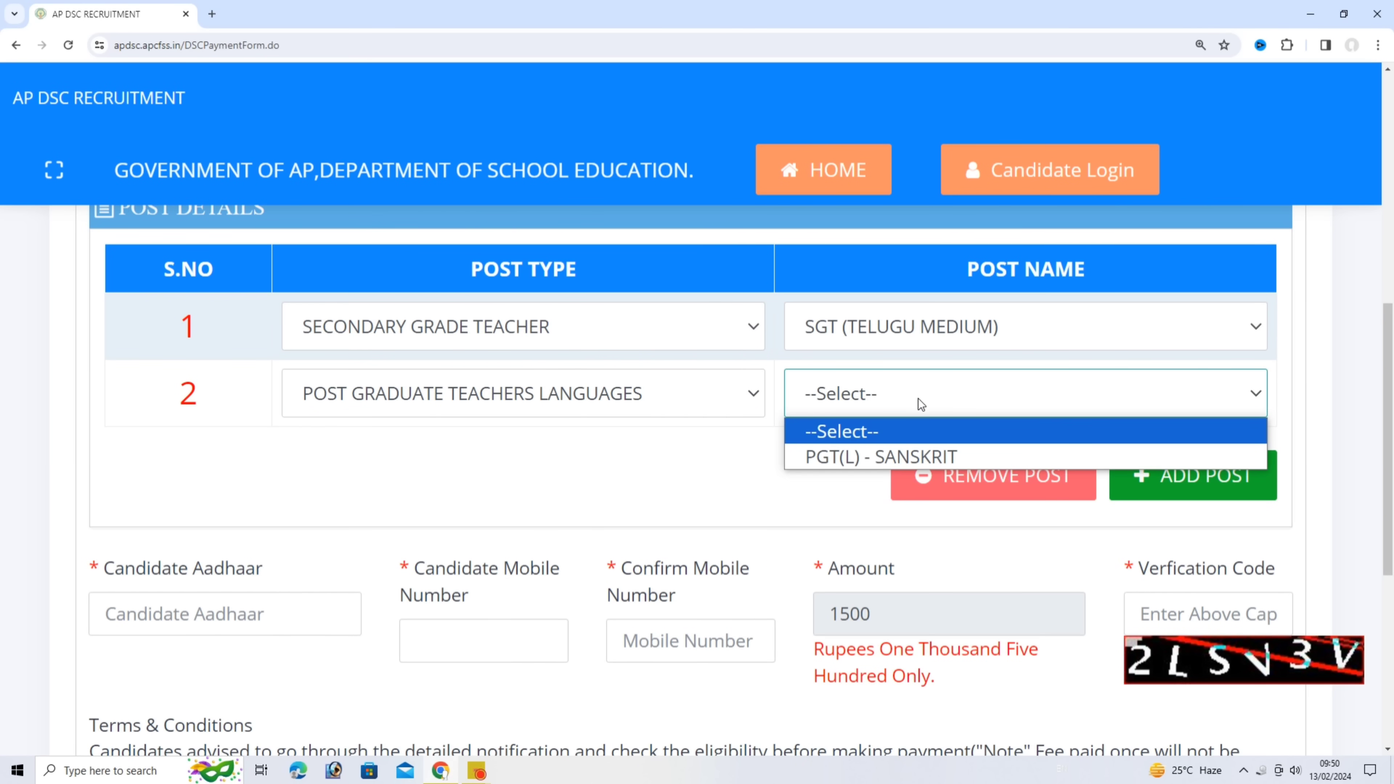
{"action": "left_click", "coordinate": [914, 459]}
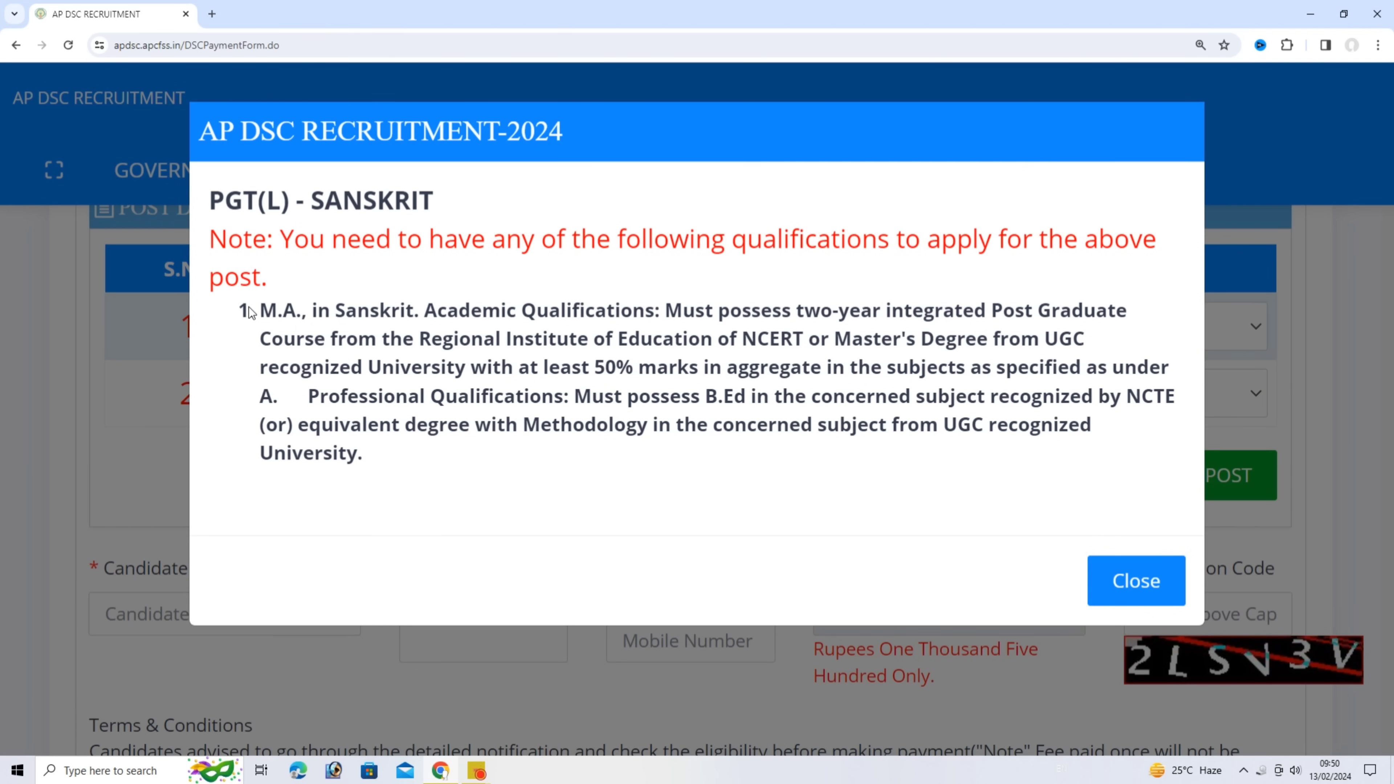
{"action": "left_click_drag", "start_coordinate": [247, 310], "coordinate": [418, 473]}
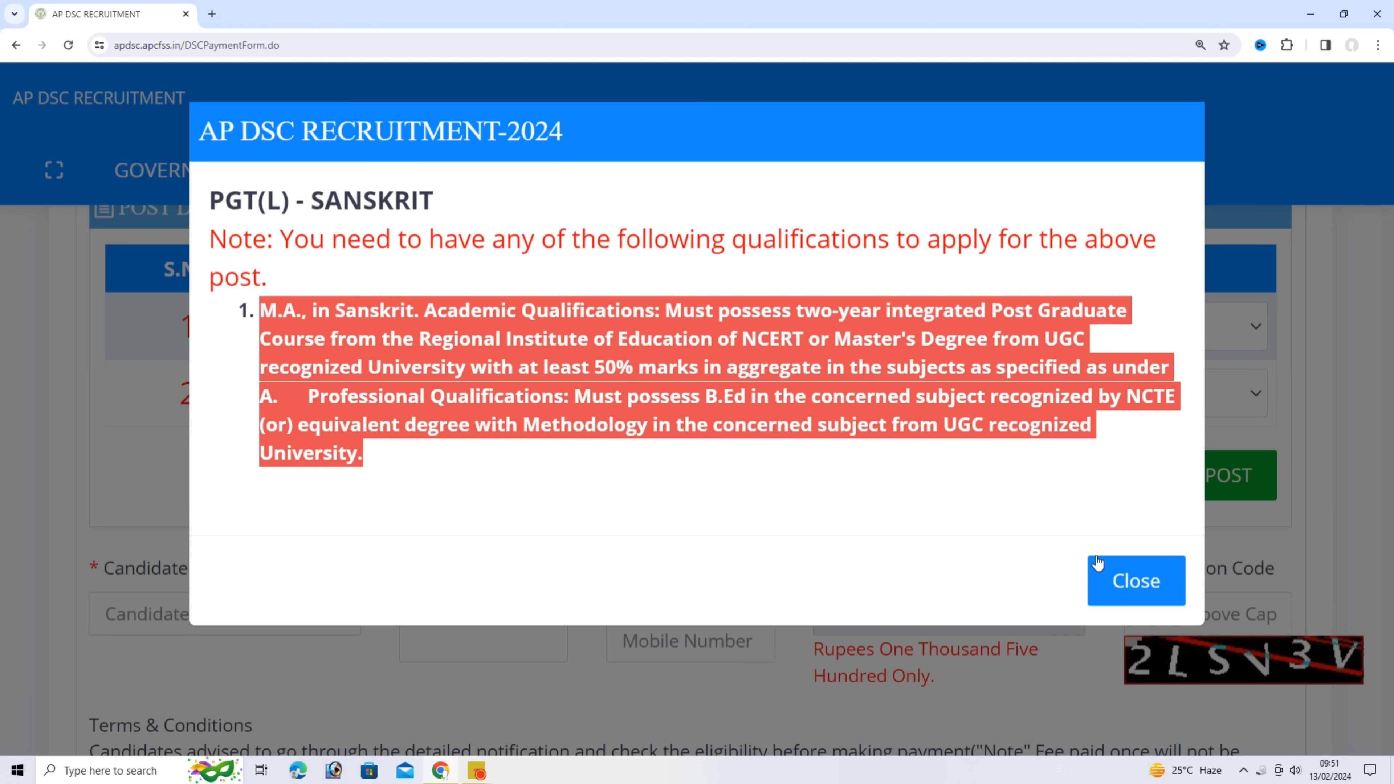
{"action": "left_click", "coordinate": [1114, 588]}
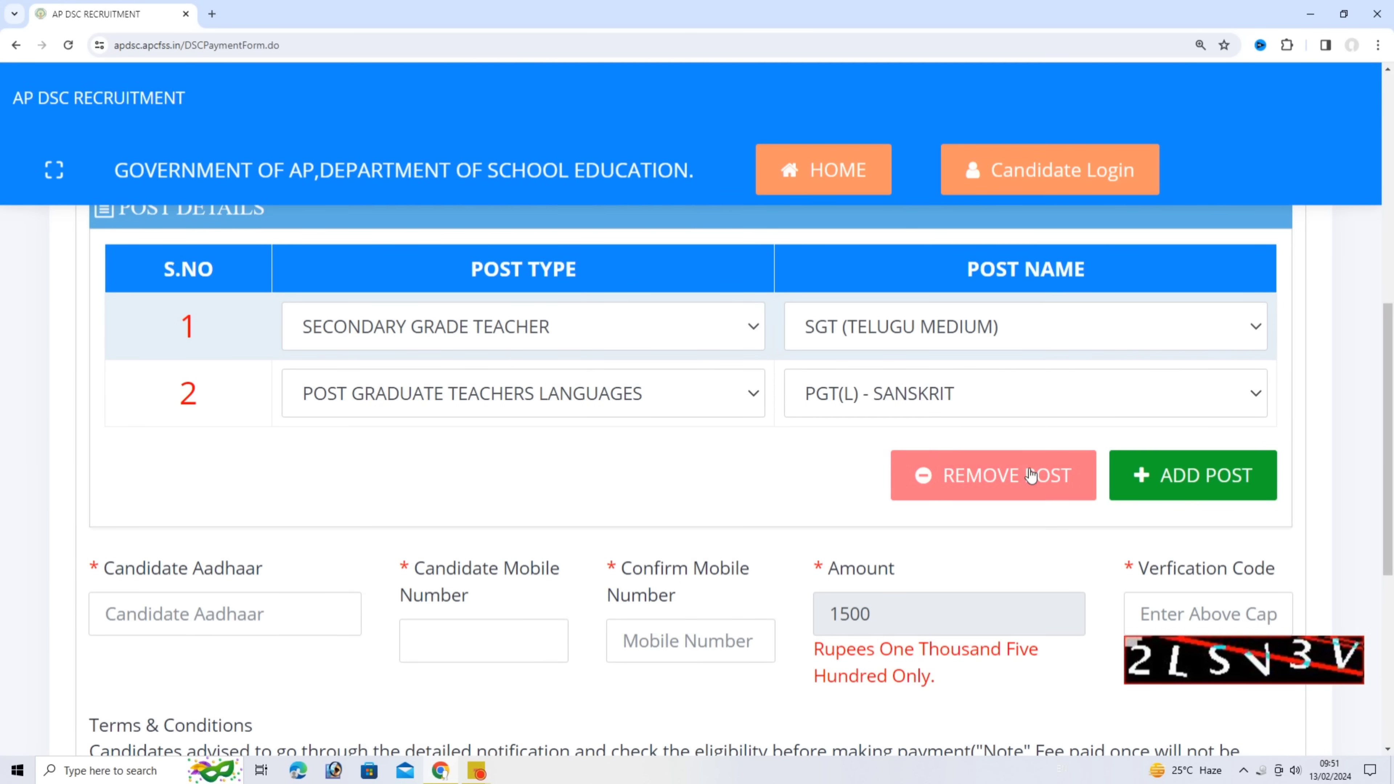
Remove the second post and add three blank post rows in its place
{"action": "left_click", "coordinate": [1013, 488]}
{"action": "left_click", "coordinate": [1195, 420]}
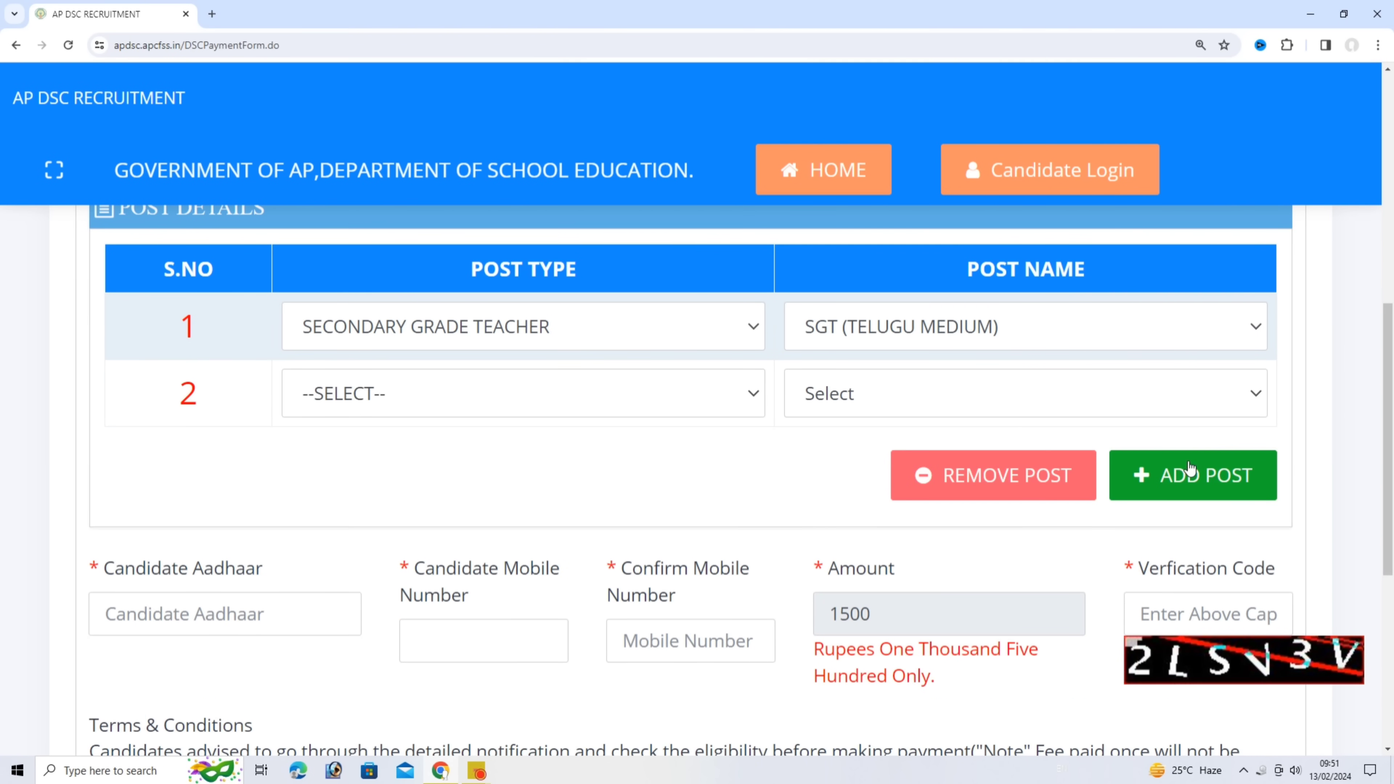
{"action": "left_click", "coordinate": [1190, 475]}
{"action": "left_click", "coordinate": [1181, 542]}
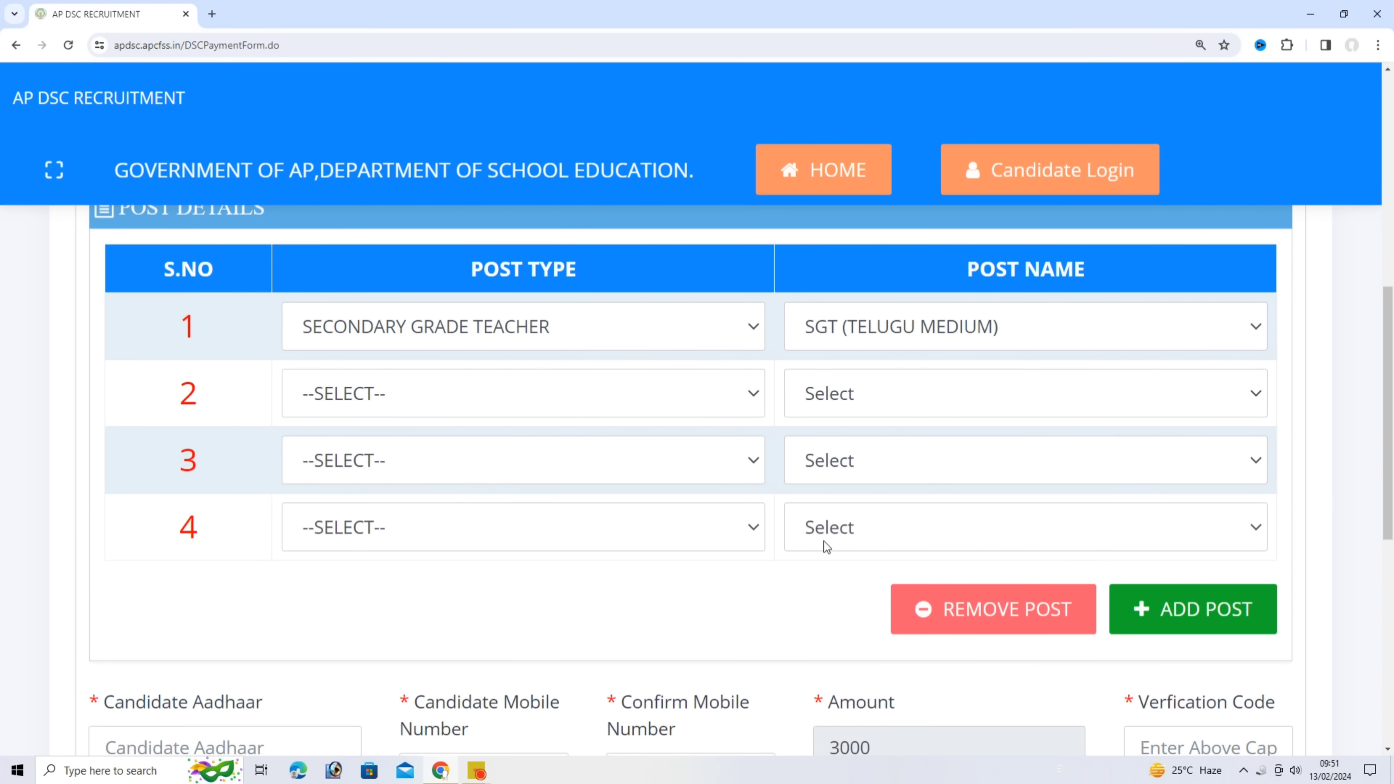
Remove the three blank post rows below the first post and look over the rest of the payment form
{"action": "left_click", "coordinate": [1037, 616]}
{"action": "left_click", "coordinate": [1024, 563]}
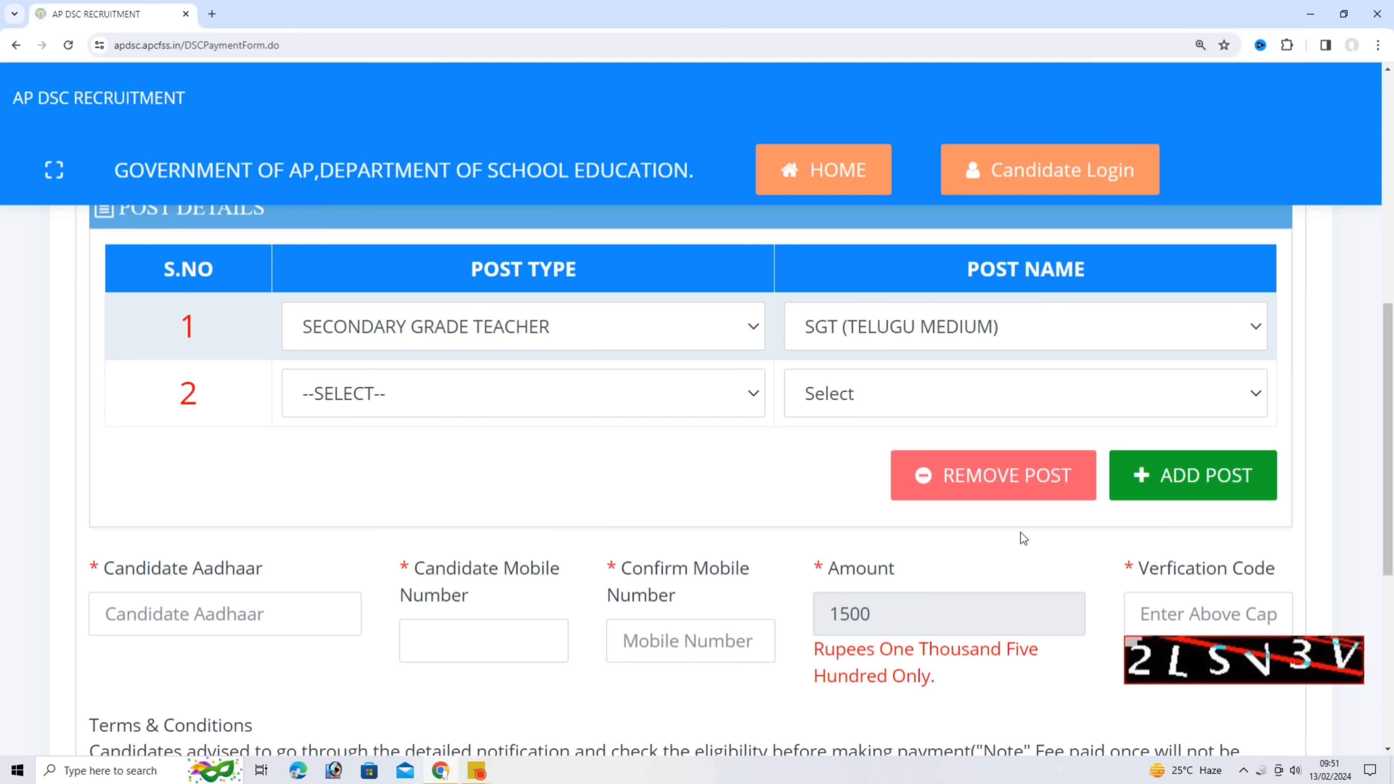
{"action": "left_click", "coordinate": [1022, 489]}
{"action": "scroll", "coordinate": [801, 461], "scroll_direction": "down", "scroll_amount": 3}
{"action": "scroll", "coordinate": [794, 459], "scroll_direction": "down", "scroll_amount": 1}
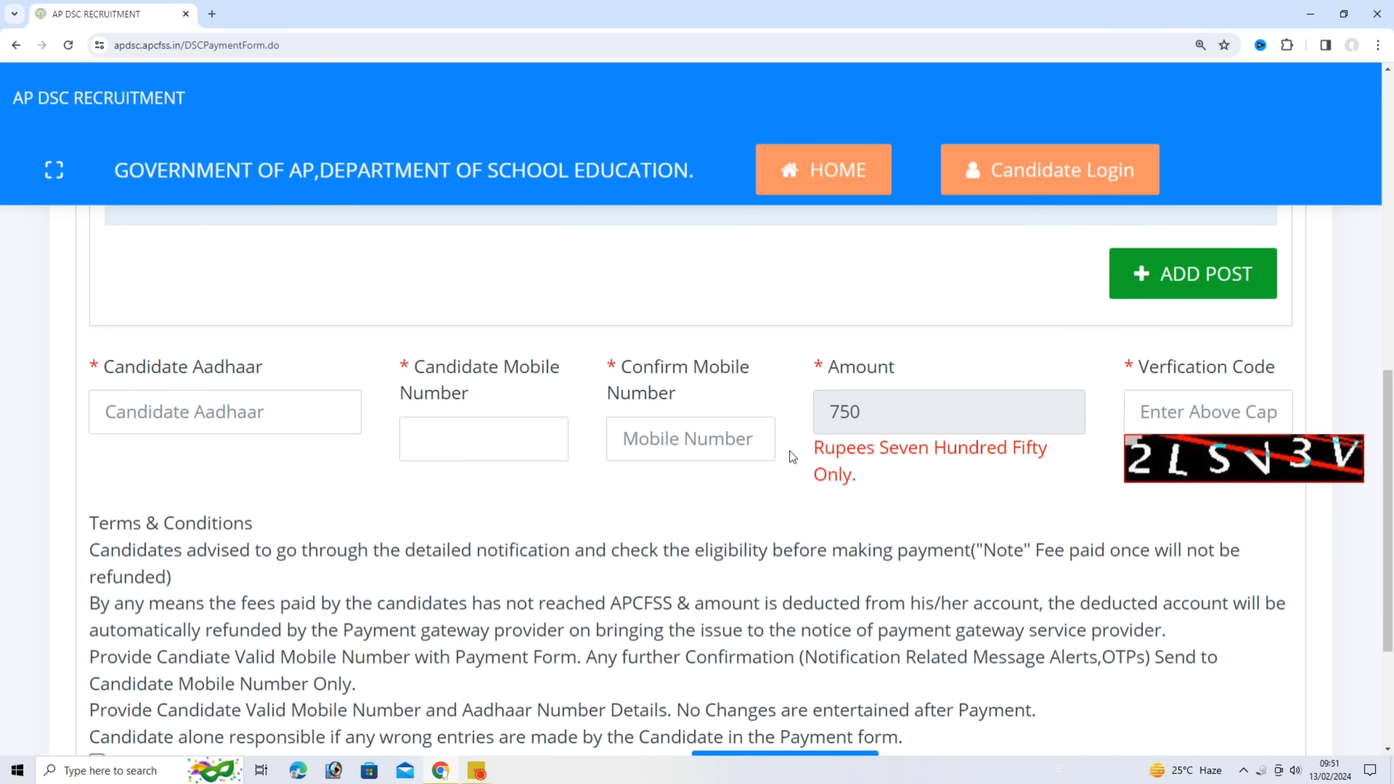
{"action": "scroll", "coordinate": [387, 374], "scroll_direction": "down", "scroll_amount": 1}
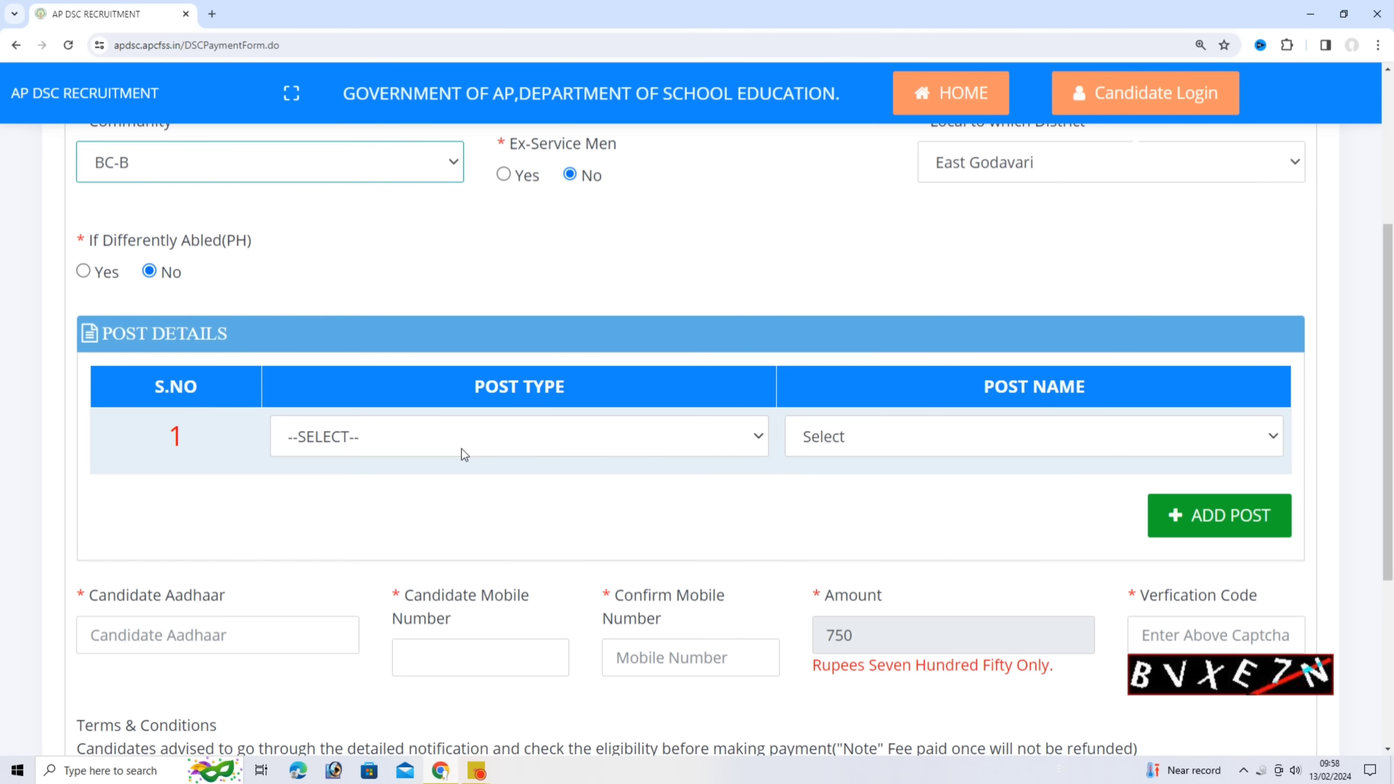
Check the post types offered to community BC-B, then set the candidate's community to SC
{"action": "left_click", "coordinate": [496, 442]}
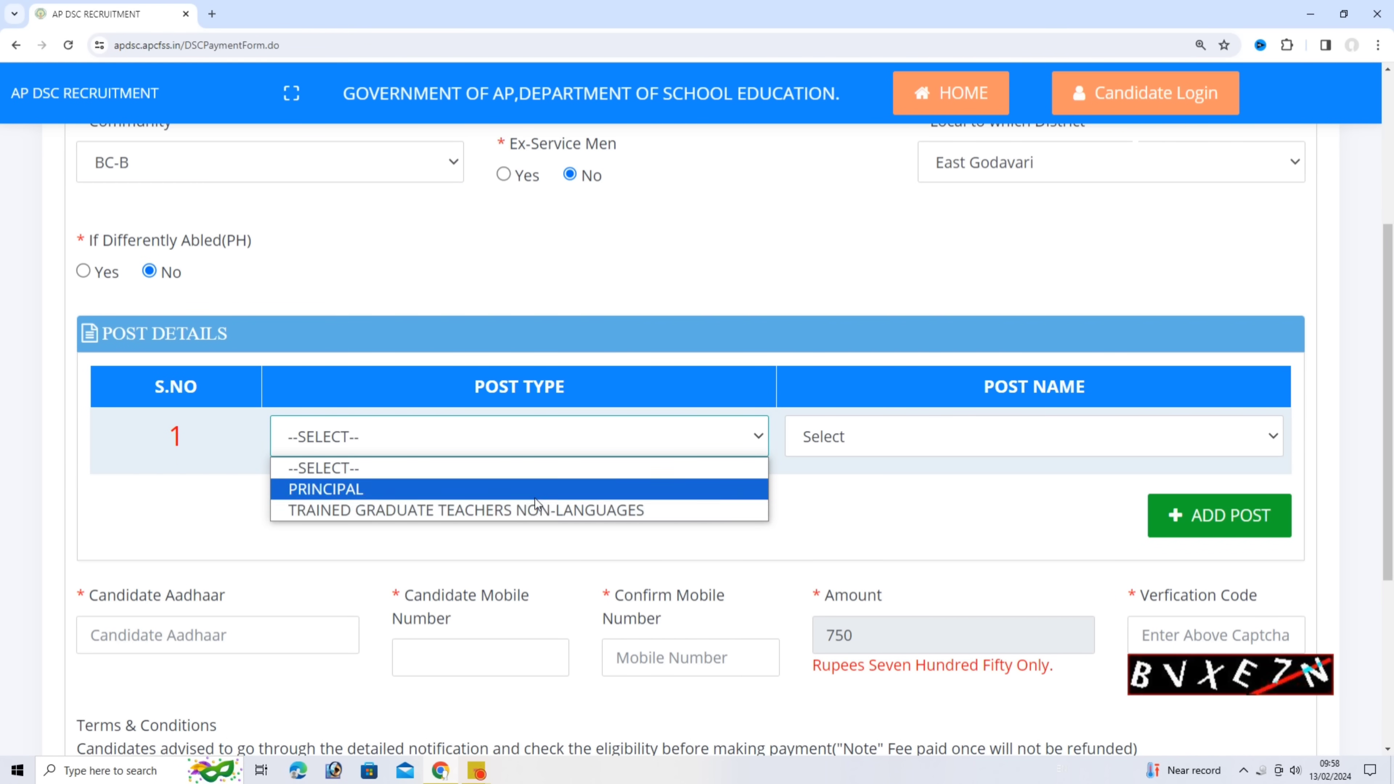
{"action": "left_click", "coordinate": [335, 171]}
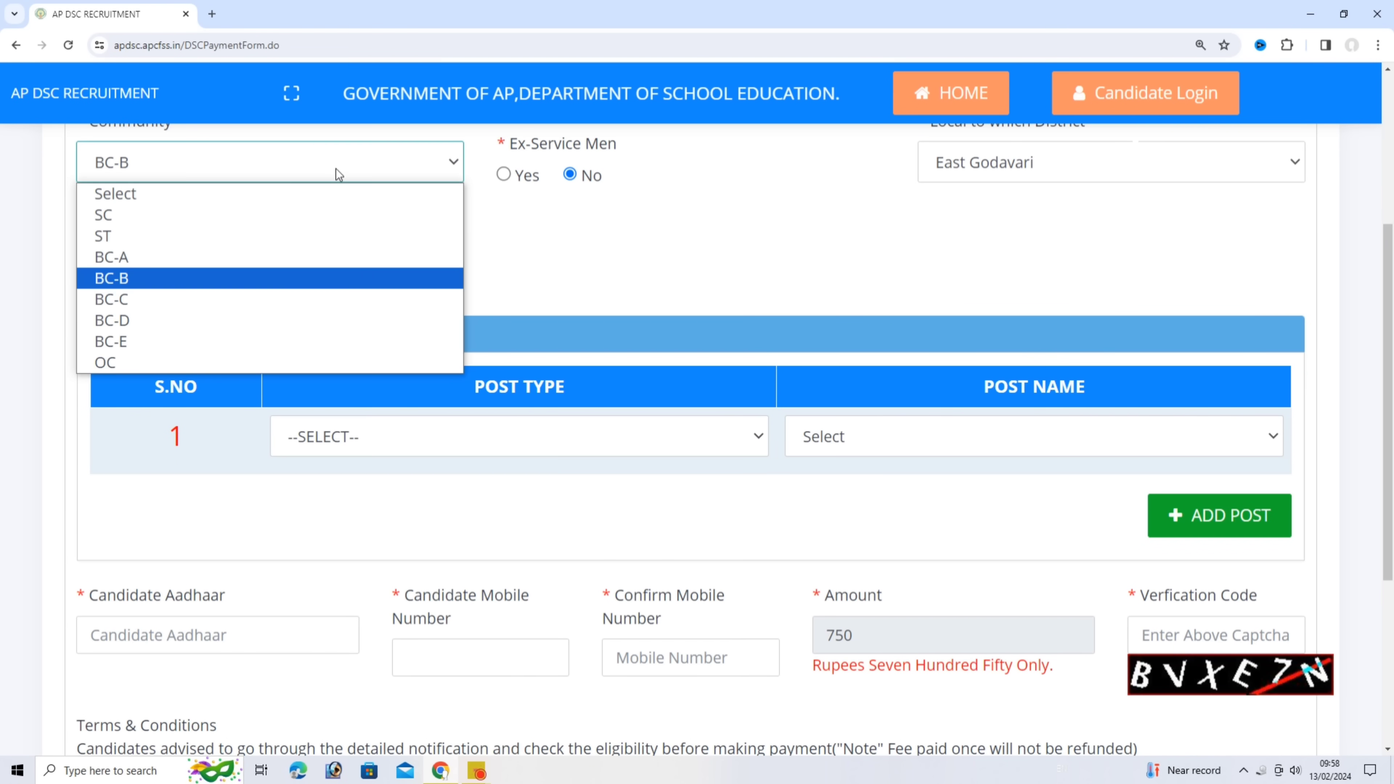
{"action": "left_click", "coordinate": [283, 216]}
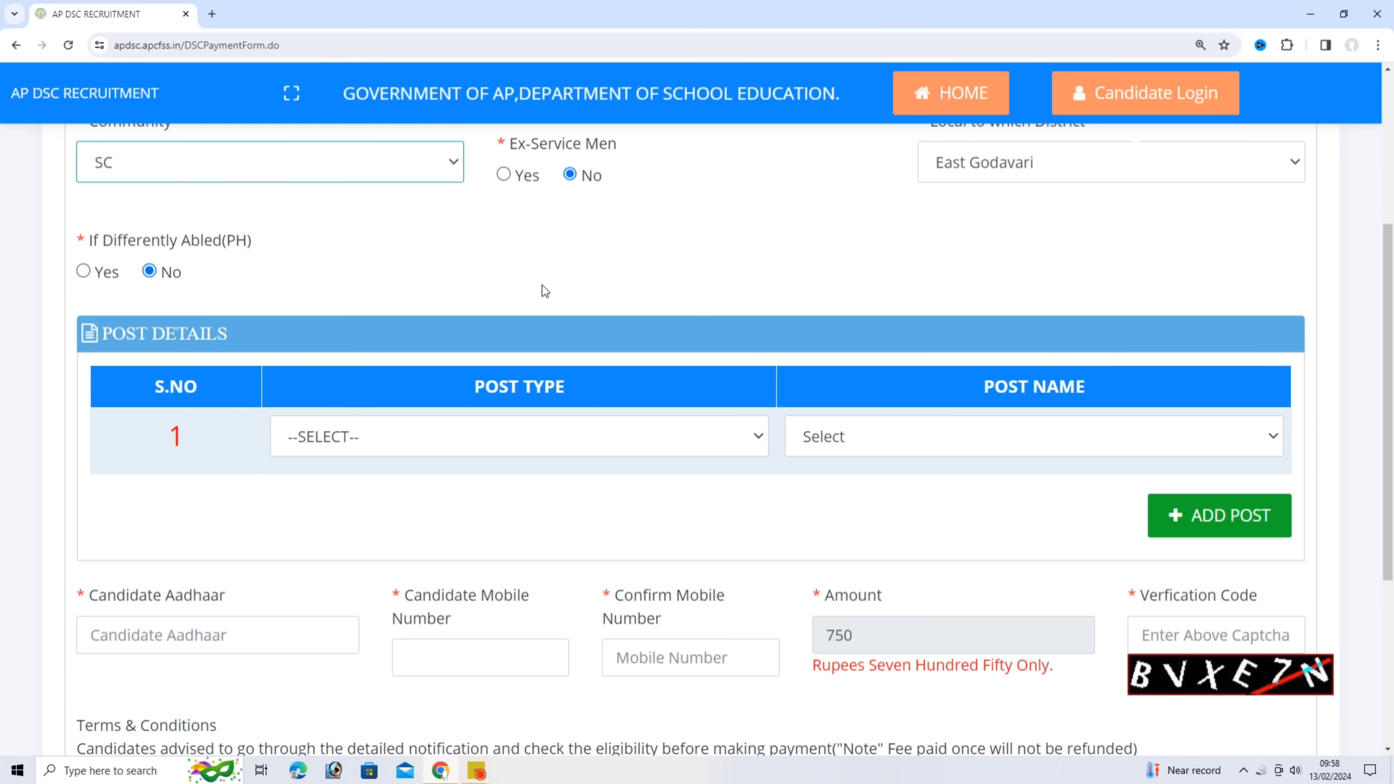
Set the first post to SECONDARY GRADE TEACHER with post name SGT (TELUGU MEDIUM) for the SC candidate, then dismiss the qualification note
{"action": "left_click", "coordinate": [764, 435]}
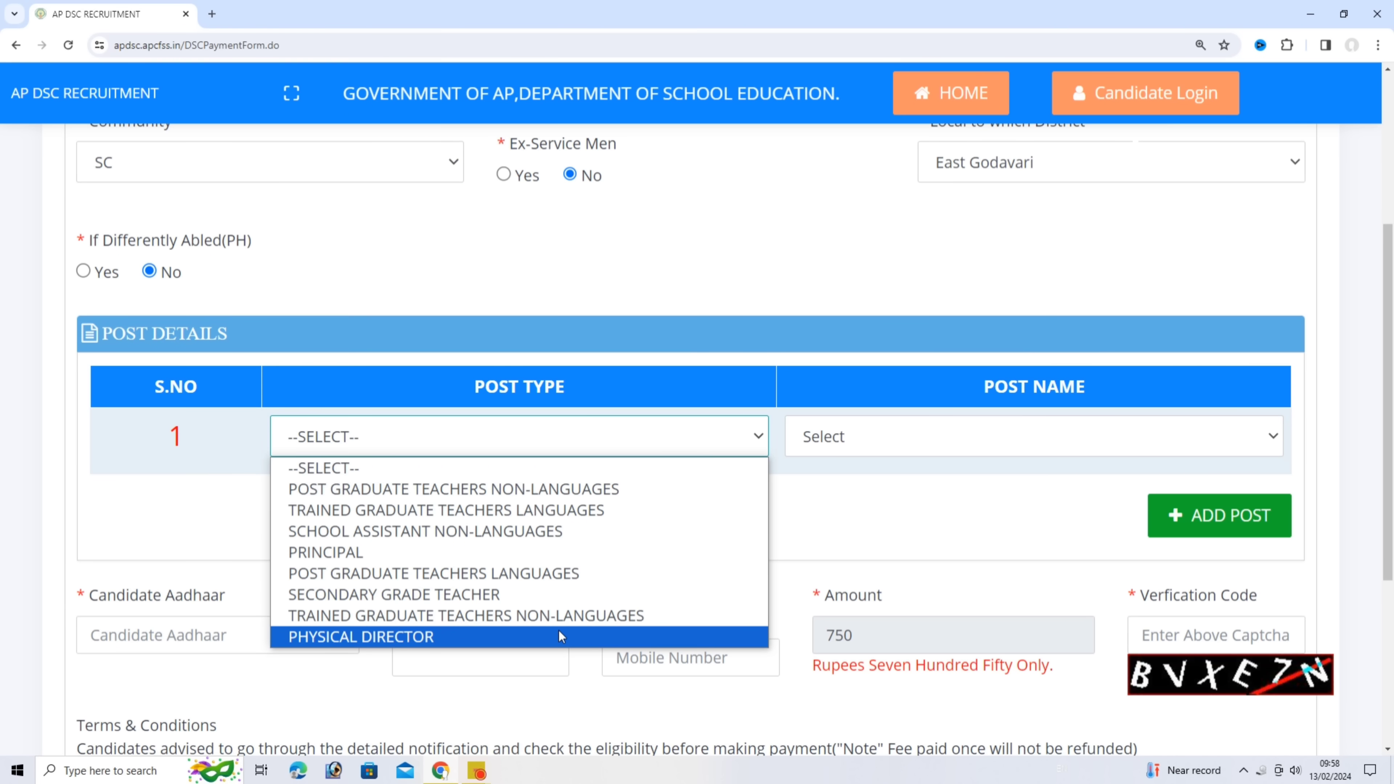
{"action": "left_click", "coordinate": [520, 604]}
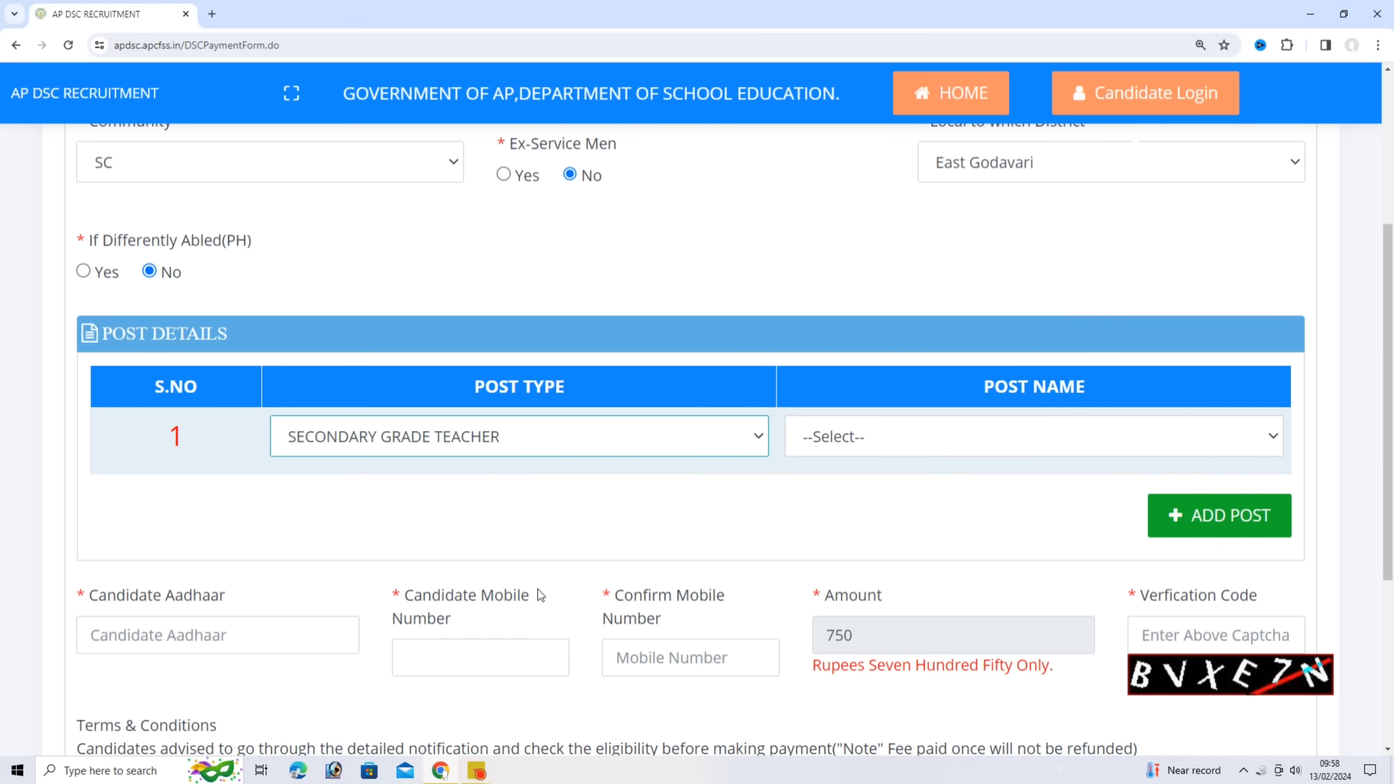
{"action": "left_click", "coordinate": [933, 448]}
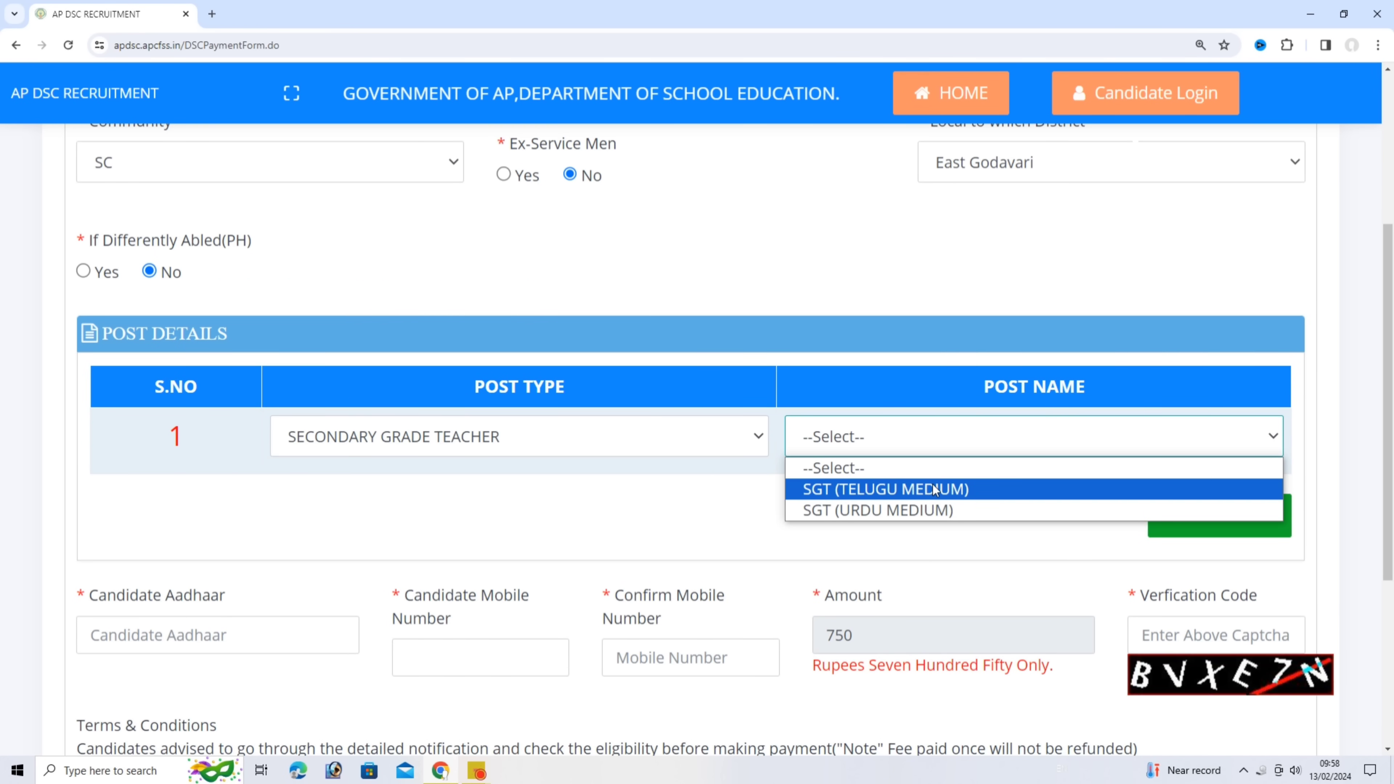
{"action": "left_click", "coordinate": [906, 488]}
{"action": "left_click_drag", "start_coordinate": [580, 397], "coordinate": [294, 214]}
{"action": "left_click", "coordinate": [1087, 517]}
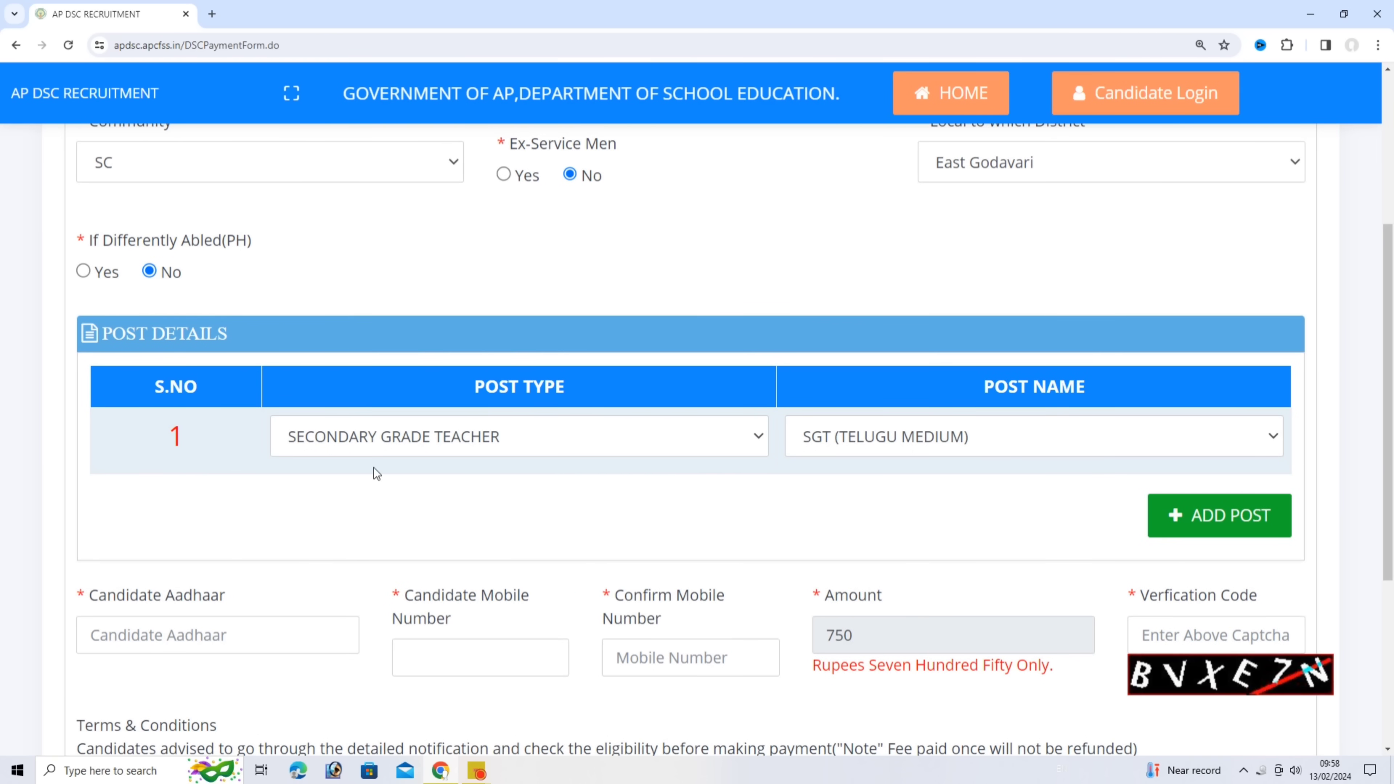
Set the community to BC-A and the first post to SECONDARY GRADE TEACHER, SGT (TELUGU MEDIUM), then read and dismiss the qualification note
{"action": "left_click", "coordinate": [306, 168]}
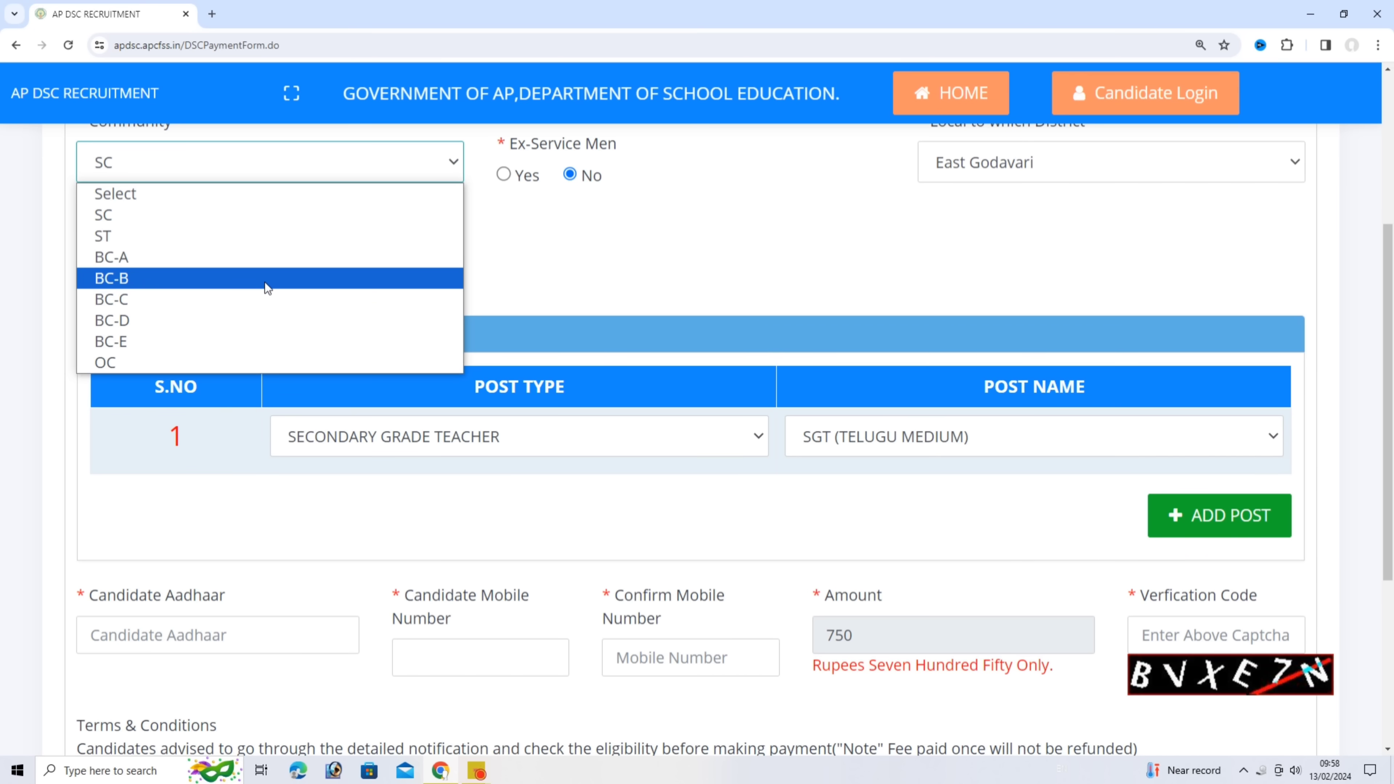
{"action": "left_click", "coordinate": [272, 261]}
{"action": "left_click", "coordinate": [514, 437]}
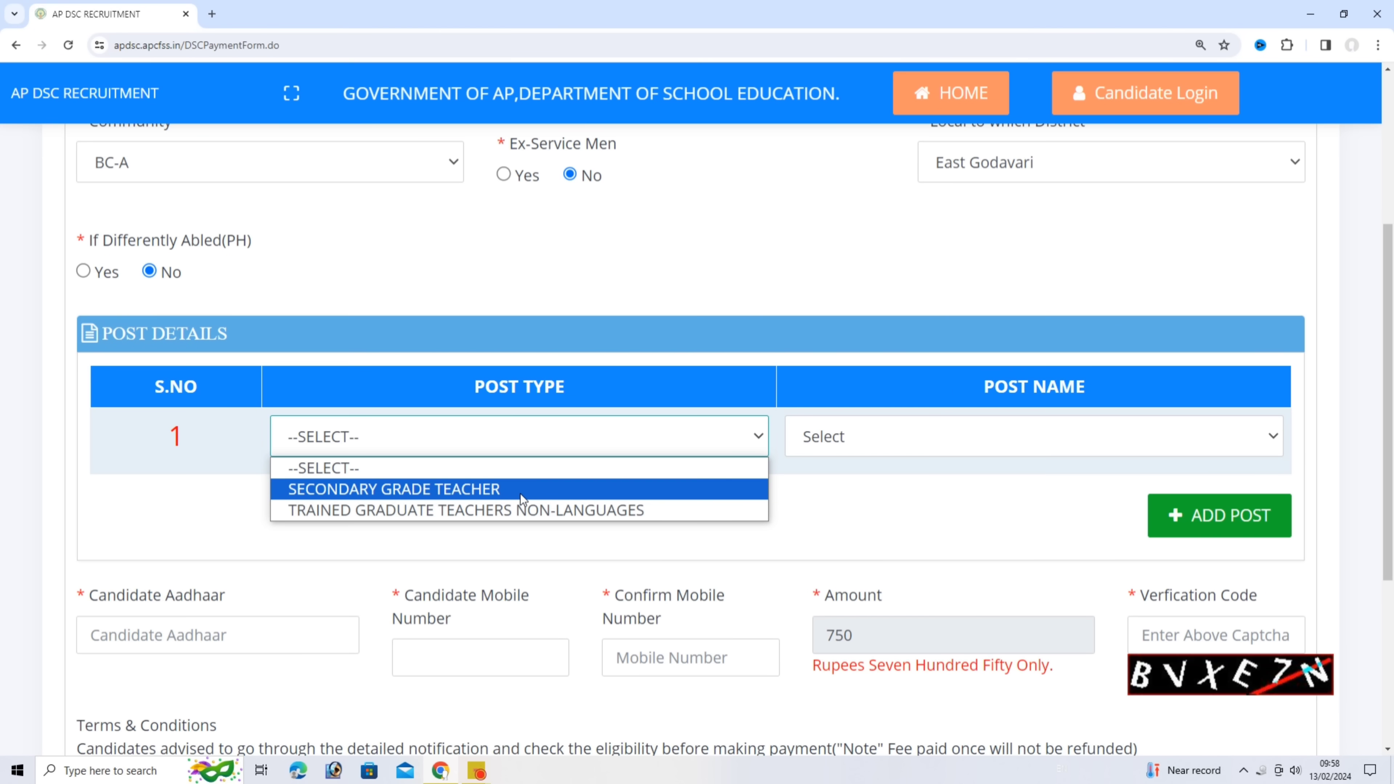
{"action": "left_click", "coordinate": [535, 494]}
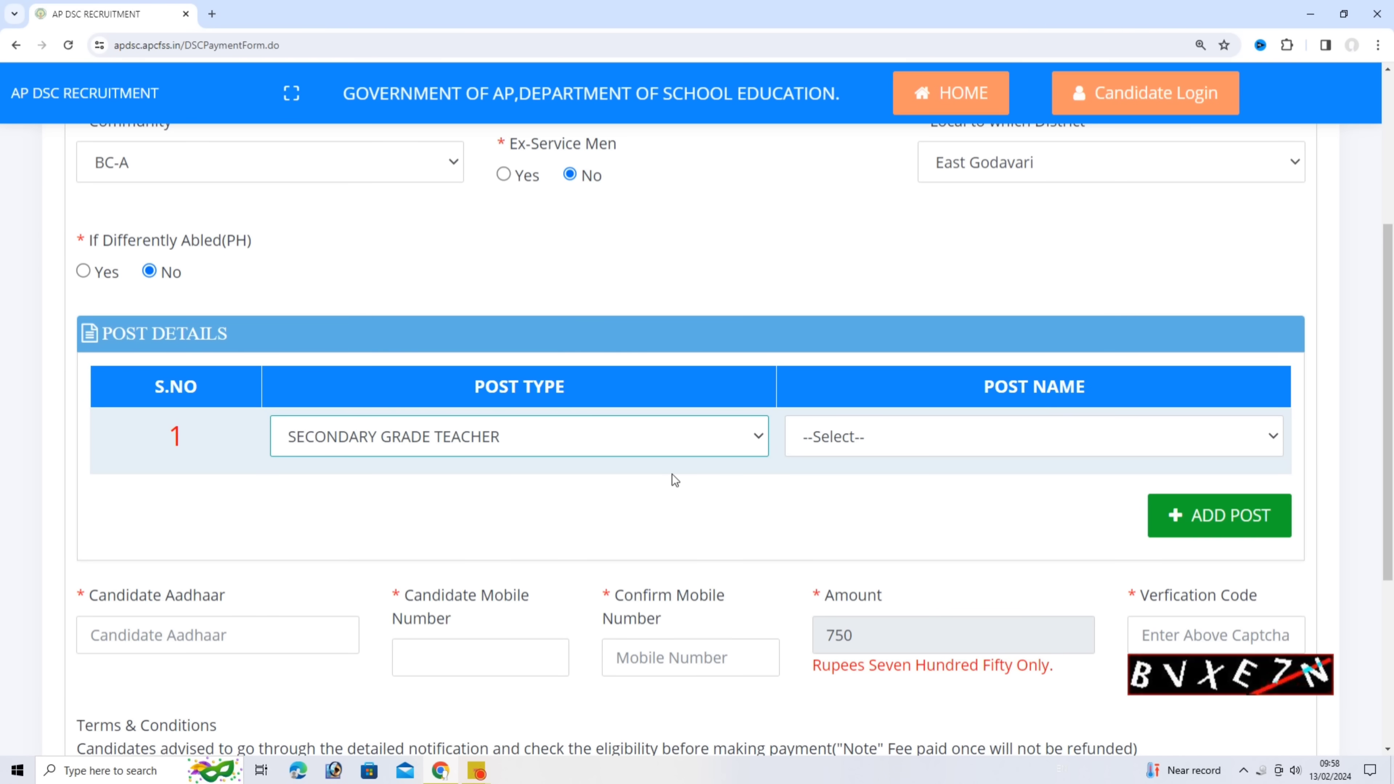
{"action": "left_click", "coordinate": [816, 446]}
{"action": "left_click", "coordinate": [835, 489]}
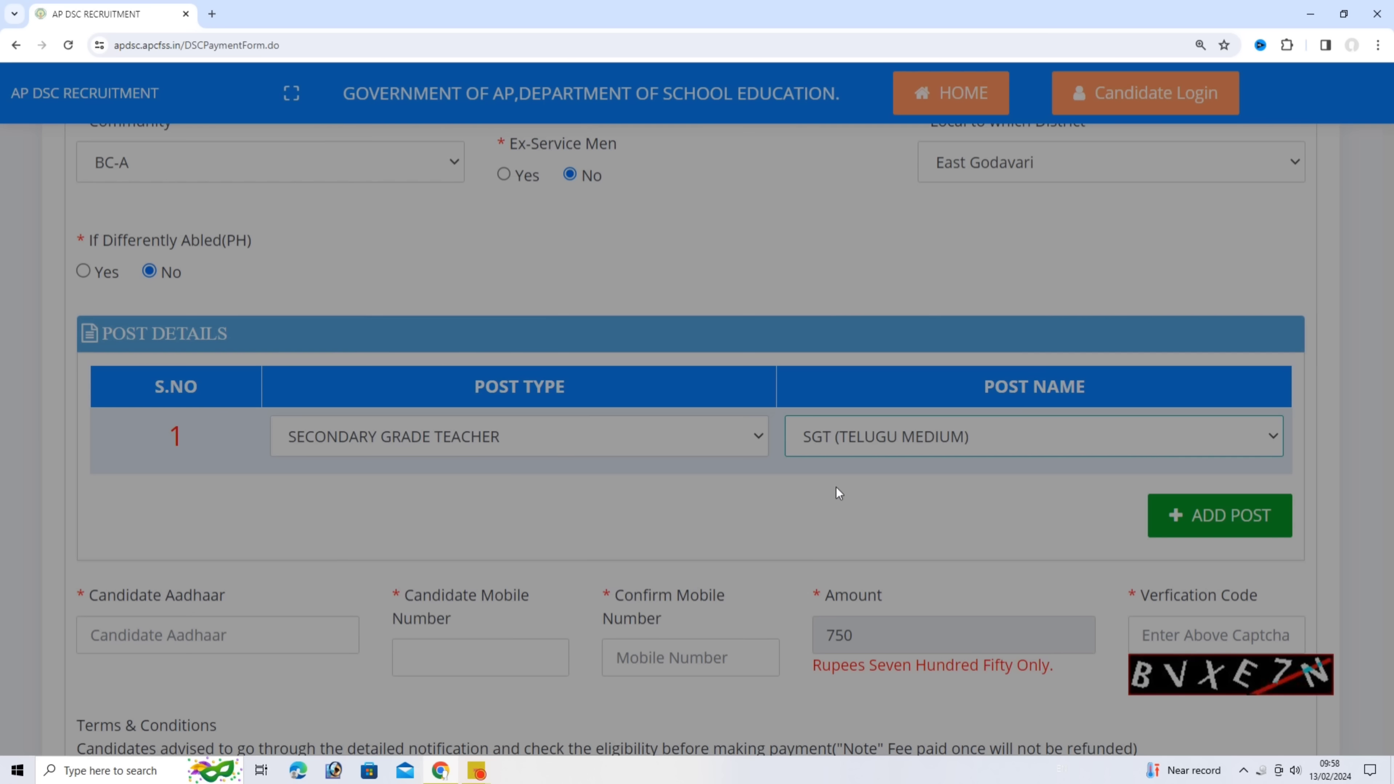
{"action": "left_click_drag", "start_coordinate": [625, 425], "coordinate": [309, 179]}
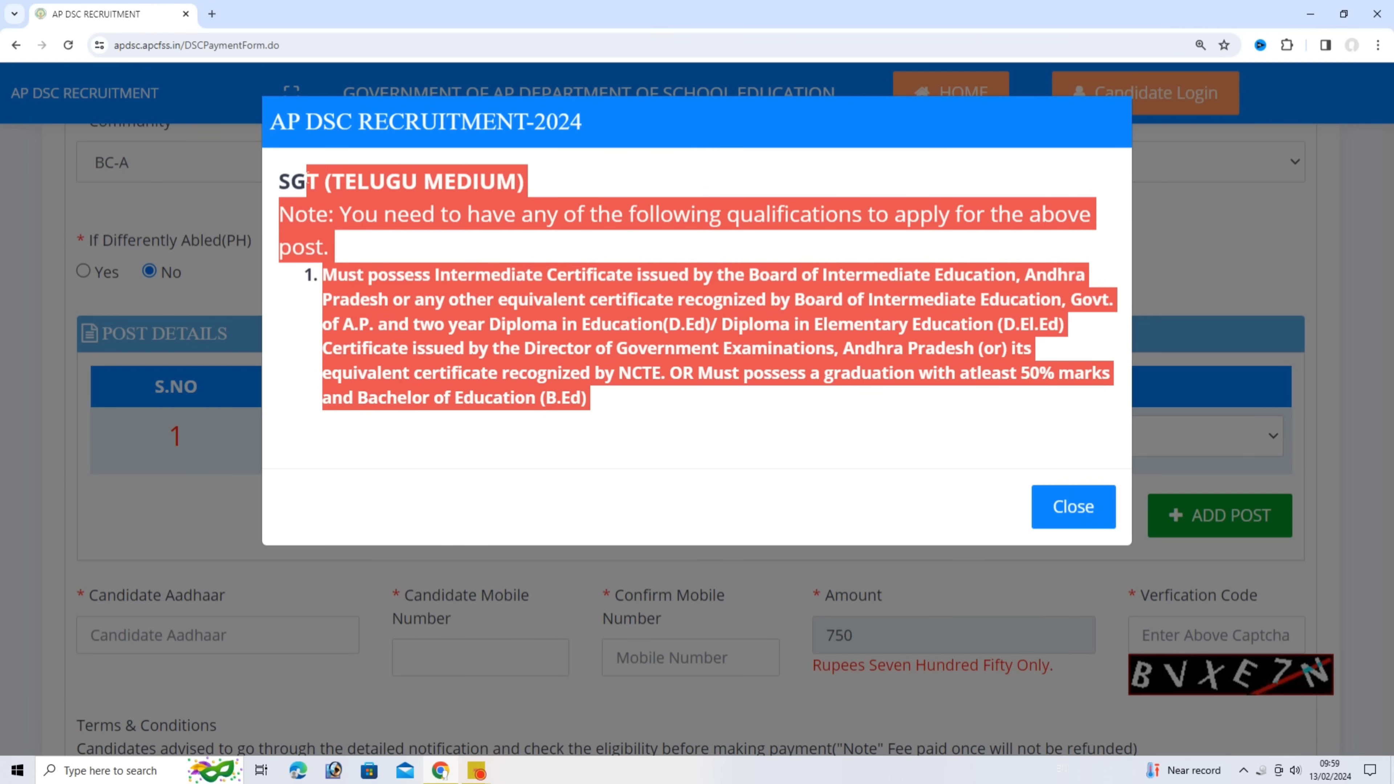
{"action": "left_click", "coordinate": [1034, 506]}
Set the community to BC-E and the first post's type to SECONDARY GRADE TEACHER, then check the post names offered
{"action": "left_click", "coordinate": [240, 167]}
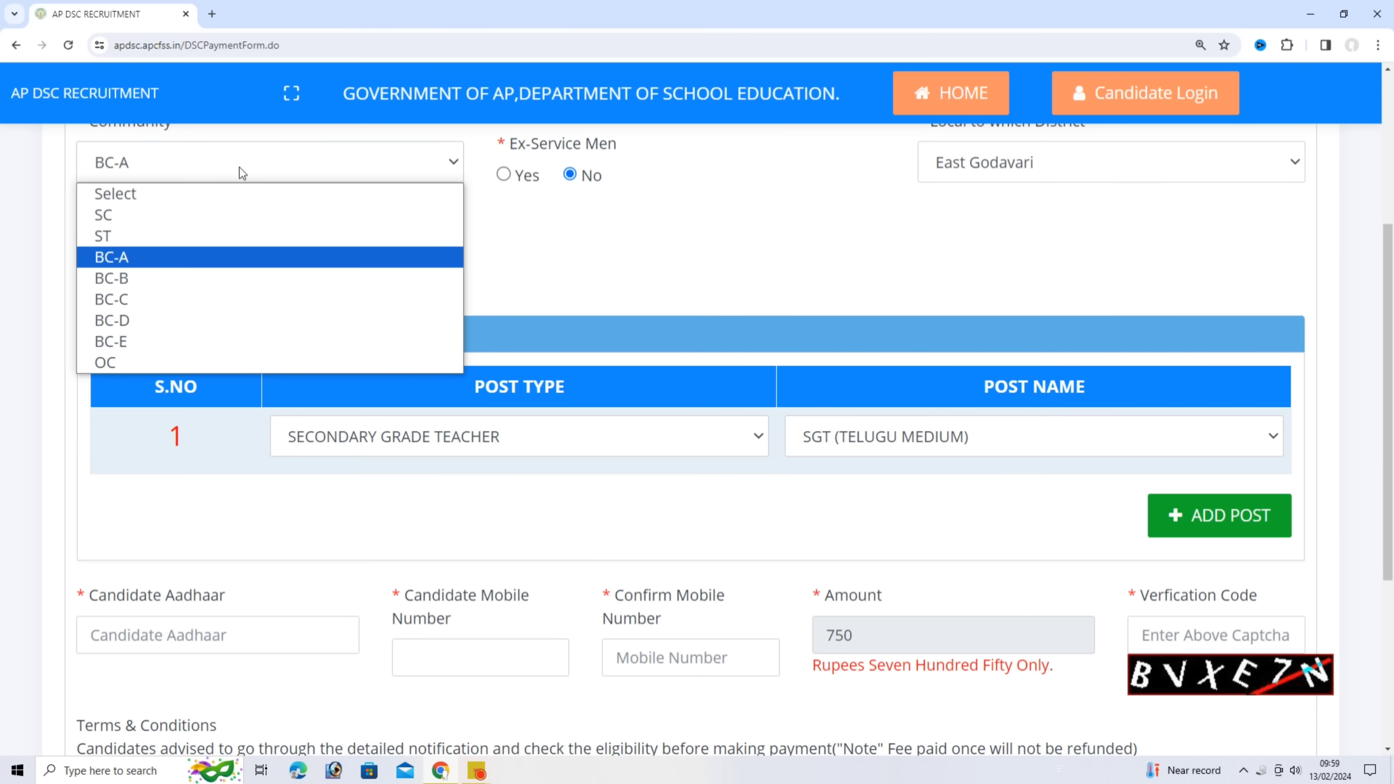
{"action": "left_click", "coordinate": [225, 346]}
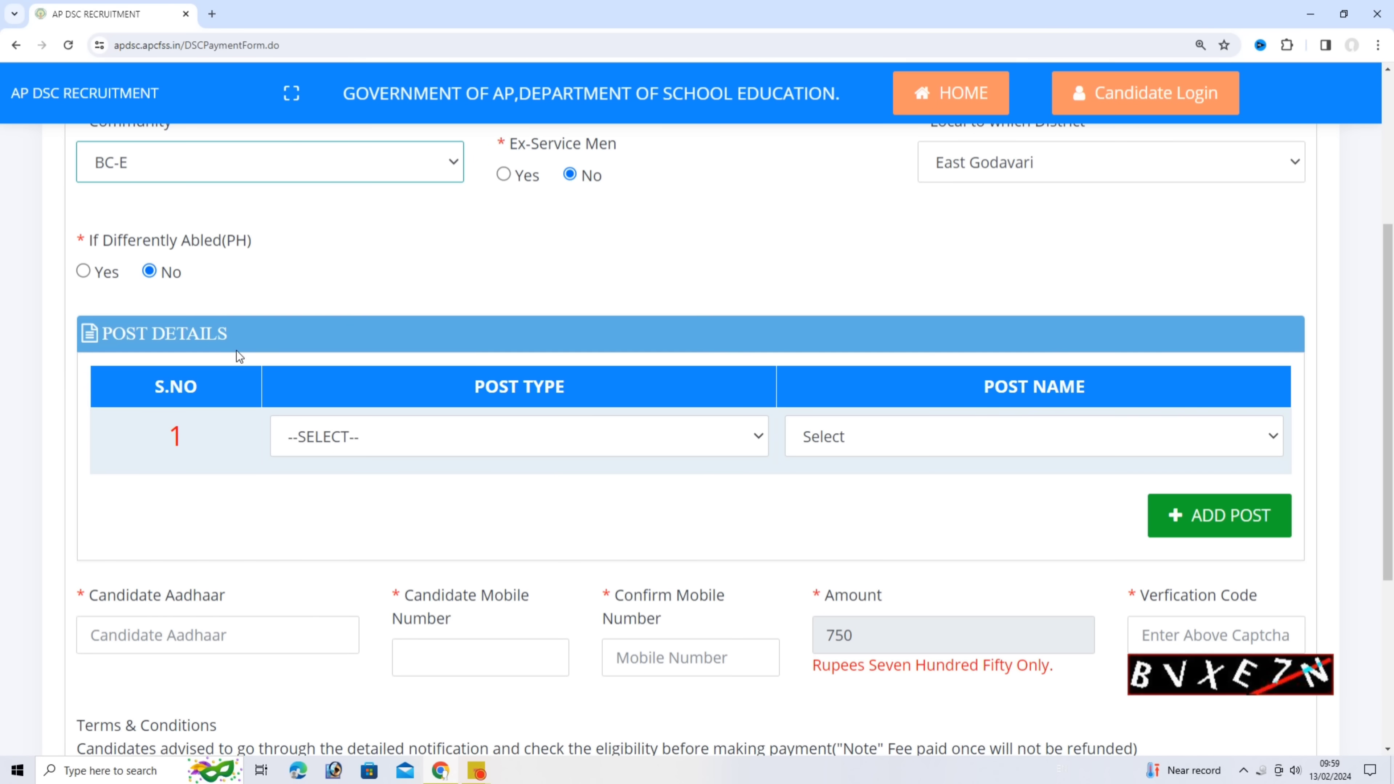
{"action": "left_click", "coordinate": [446, 449]}
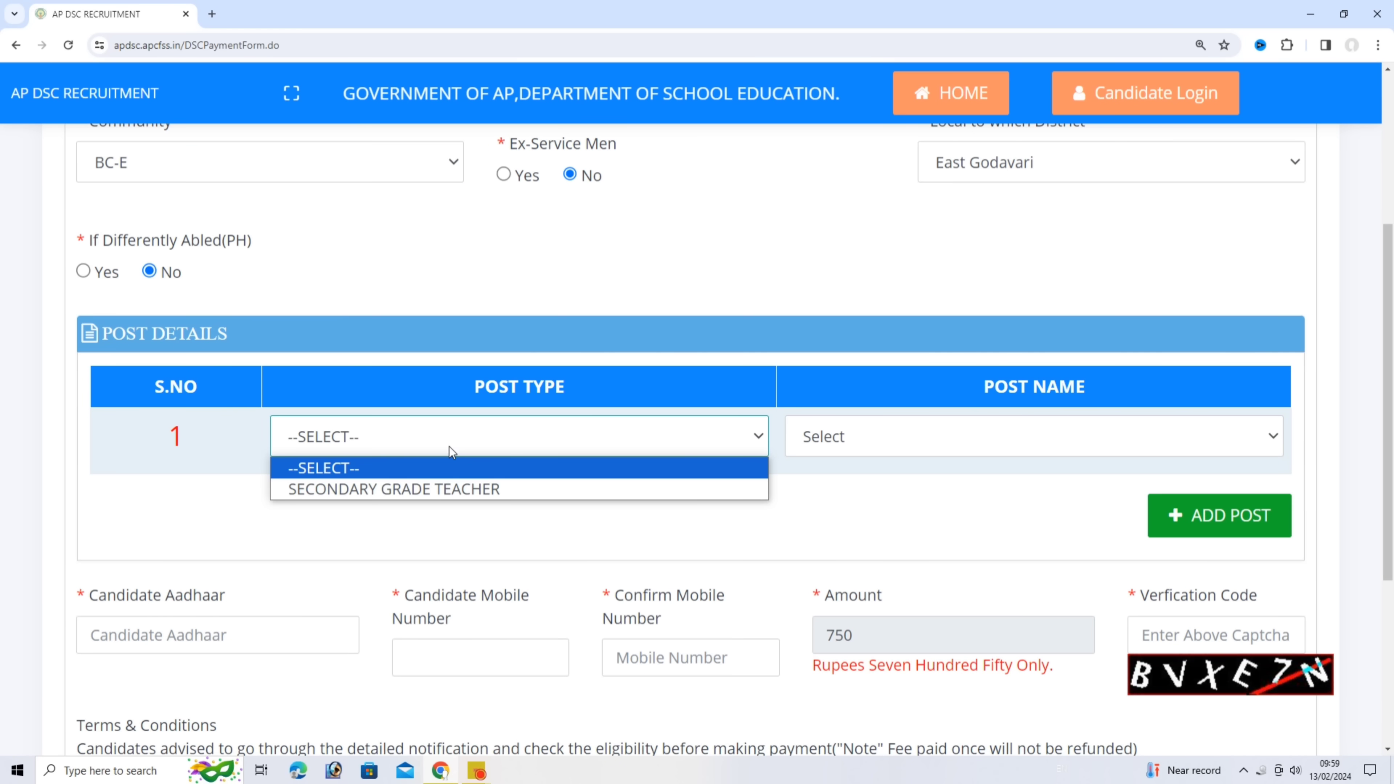
{"action": "left_click", "coordinate": [448, 490]}
{"action": "left_click", "coordinate": [836, 440]}
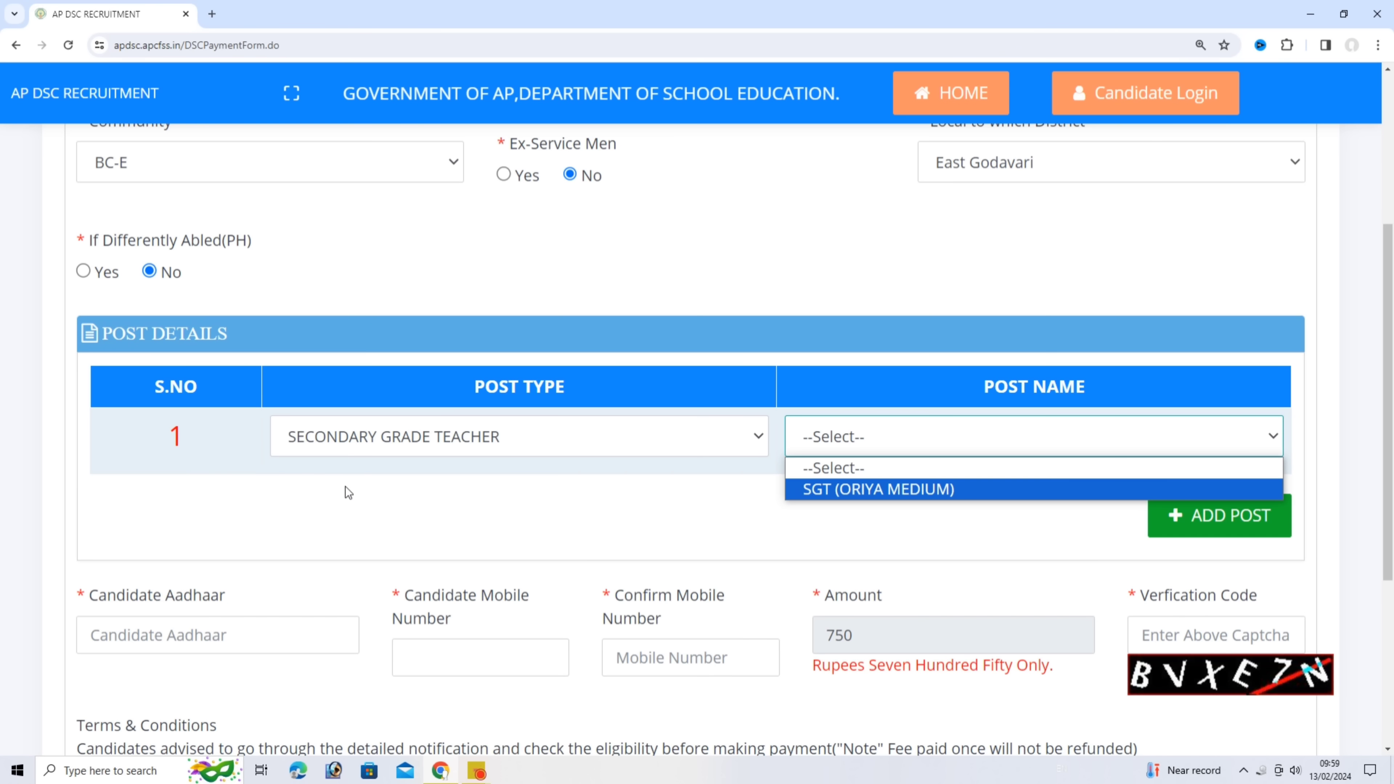
{"action": "left_click", "coordinate": [332, 491]}
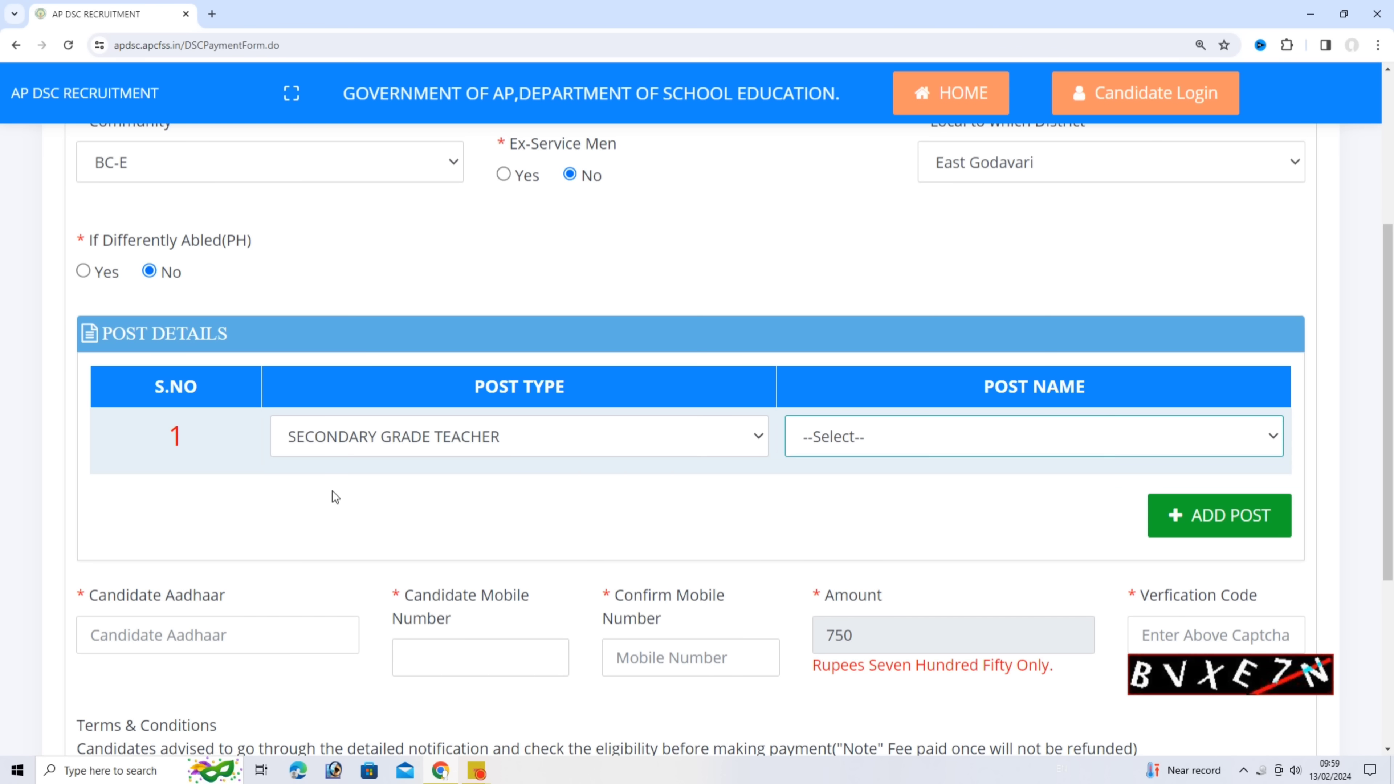
Set the candidate's community to OC, then reset the community to Select
{"action": "left_click", "coordinate": [341, 165]}
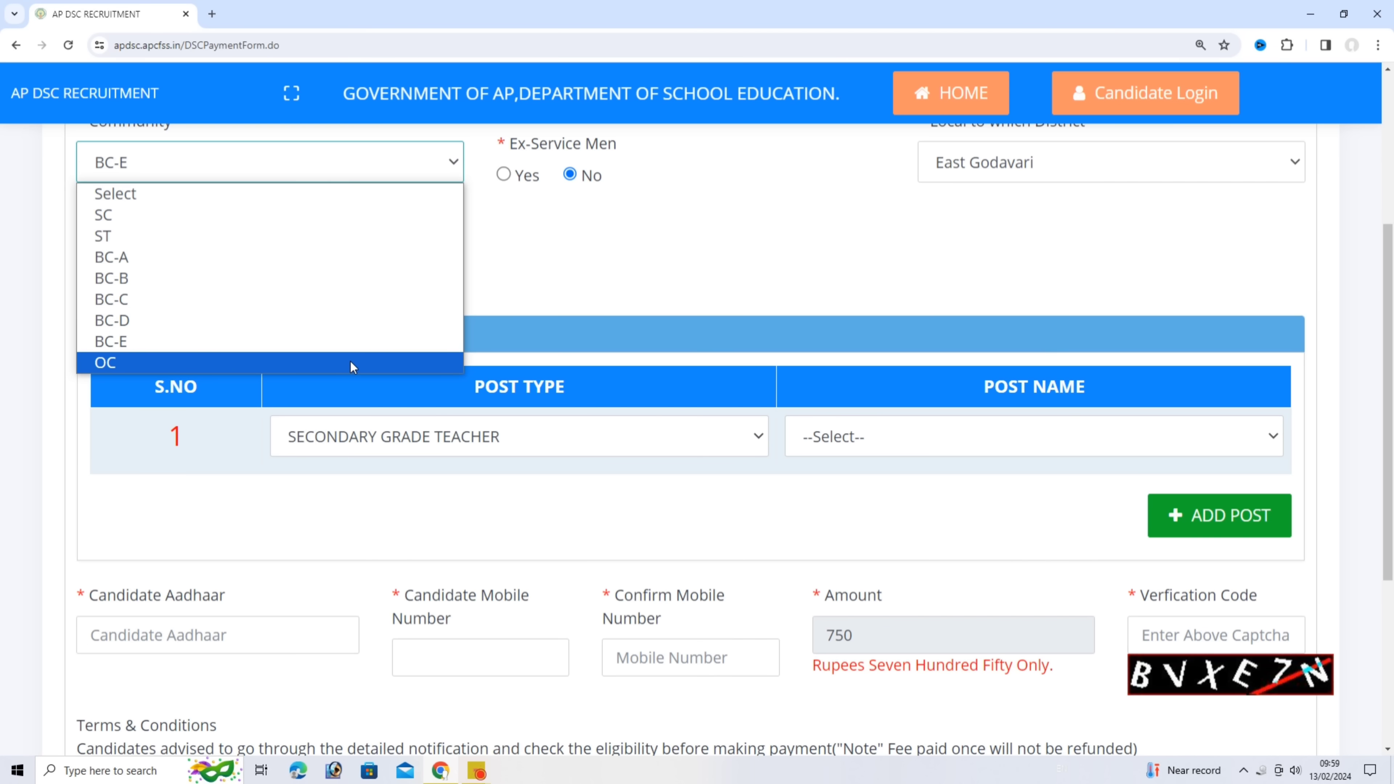
{"action": "left_click", "coordinate": [351, 362]}
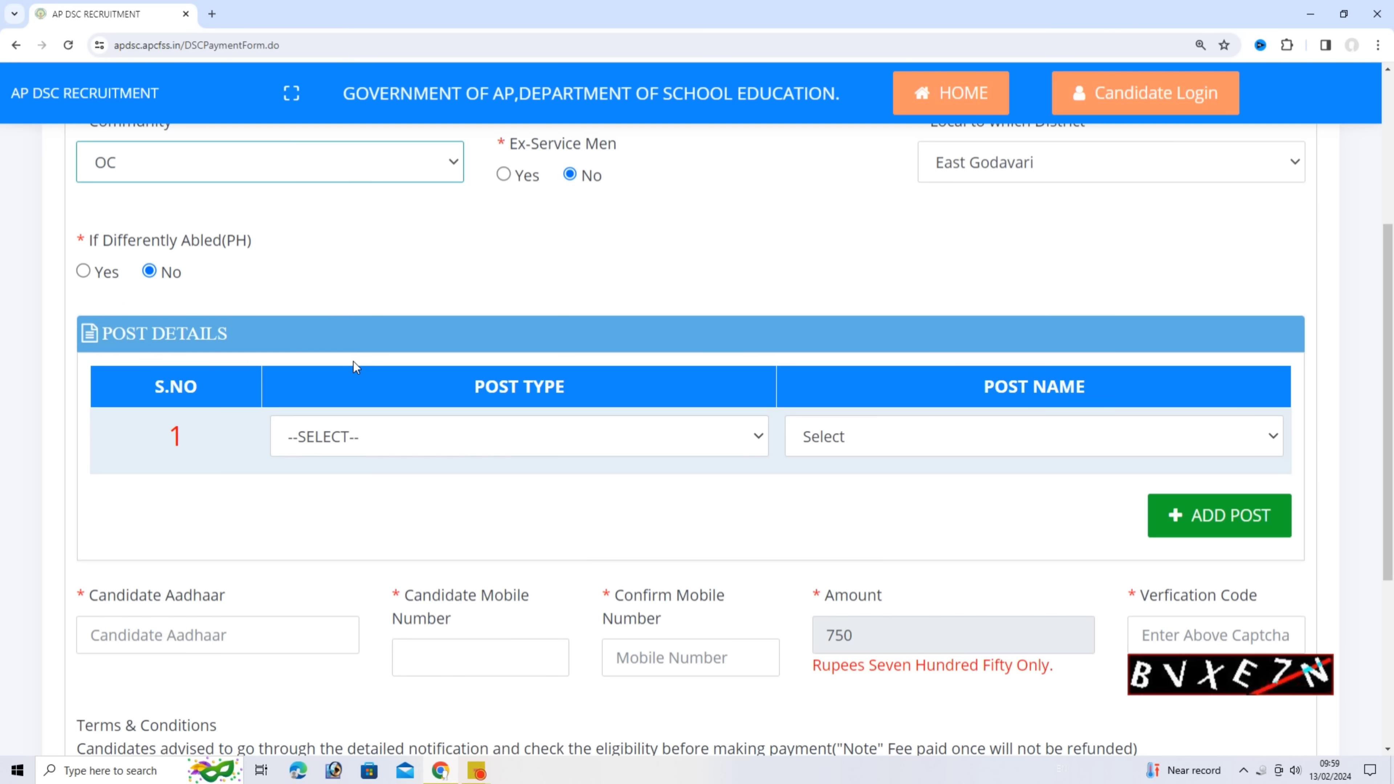
{"action": "left_click", "coordinate": [392, 164]}
{"action": "left_click", "coordinate": [353, 197]}
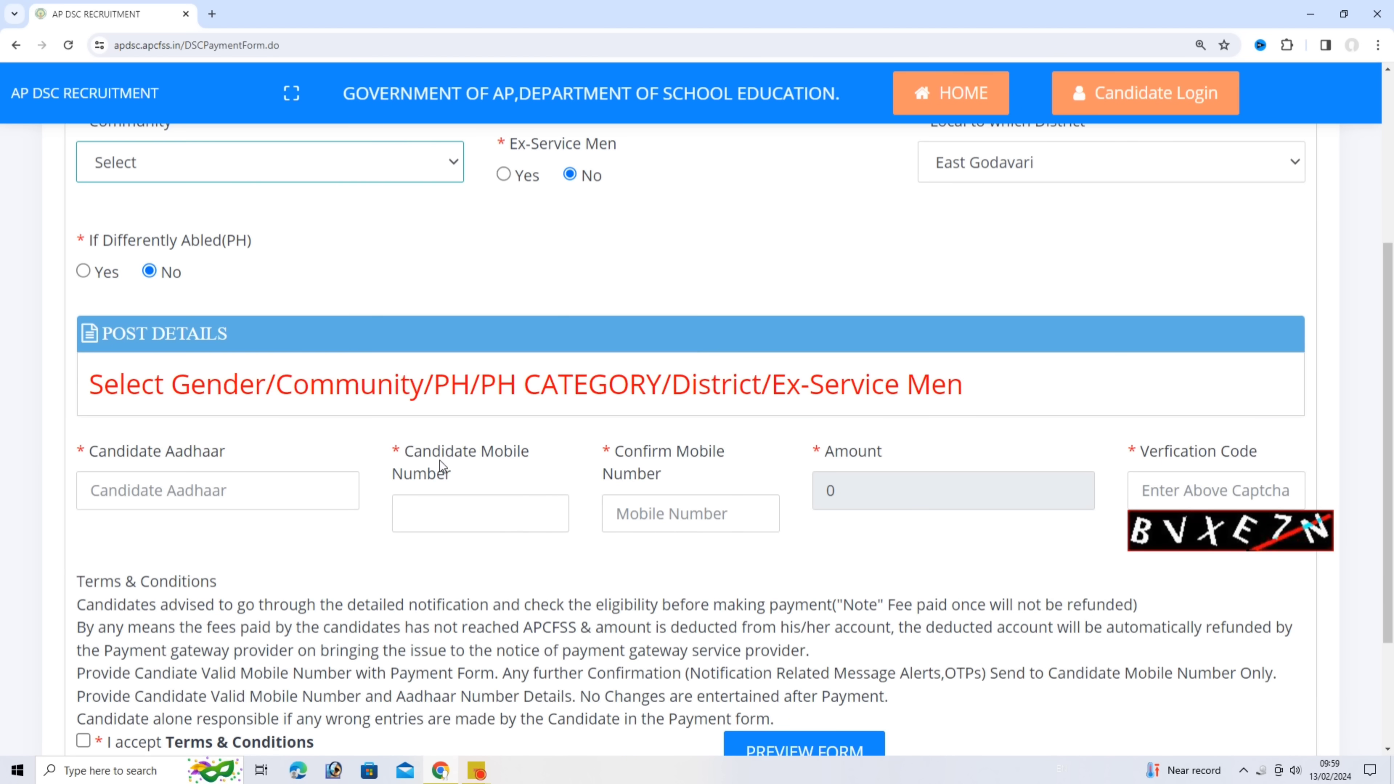
Set the community to BC-D and the first post's type to SECONDARY GRADE TEACHER, then check the post names offered
{"action": "left_click", "coordinate": [312, 166]}
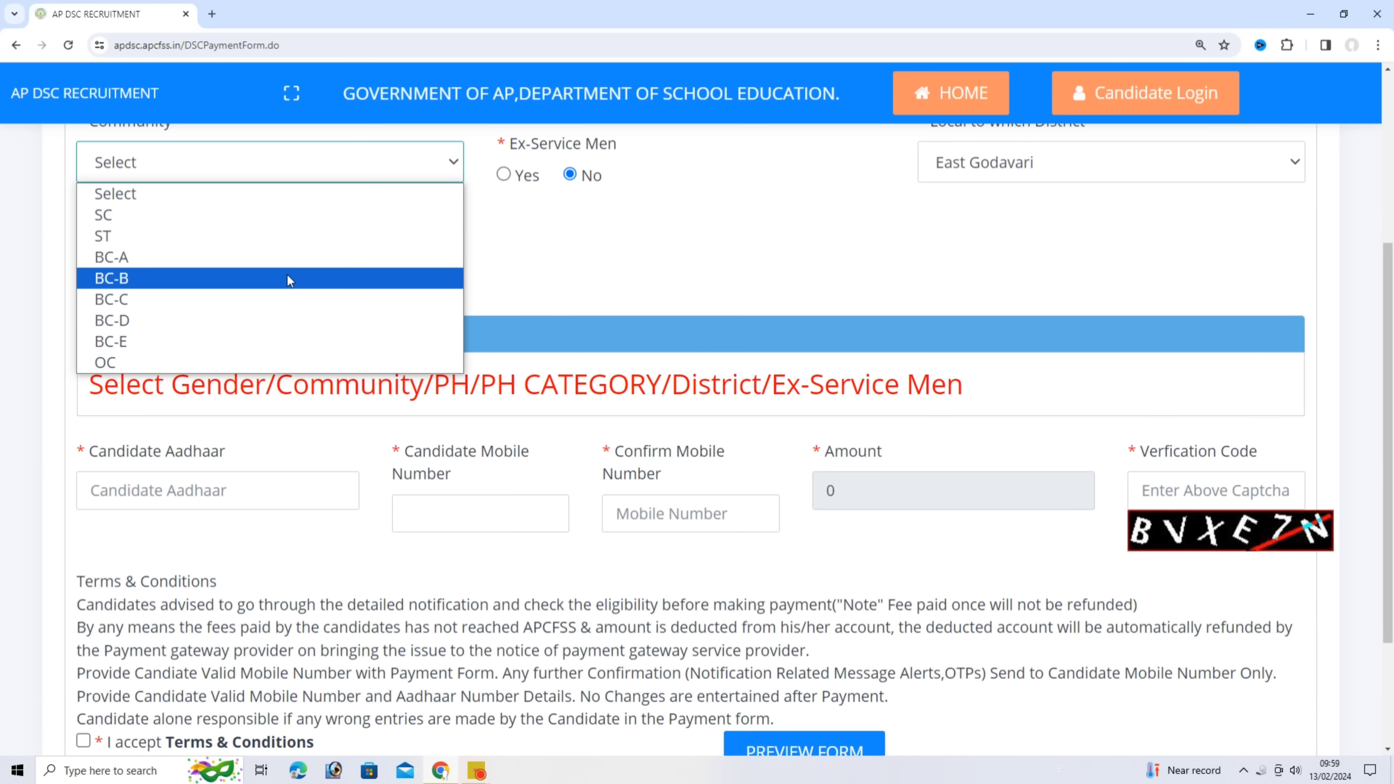
{"action": "left_click", "coordinate": [302, 320]}
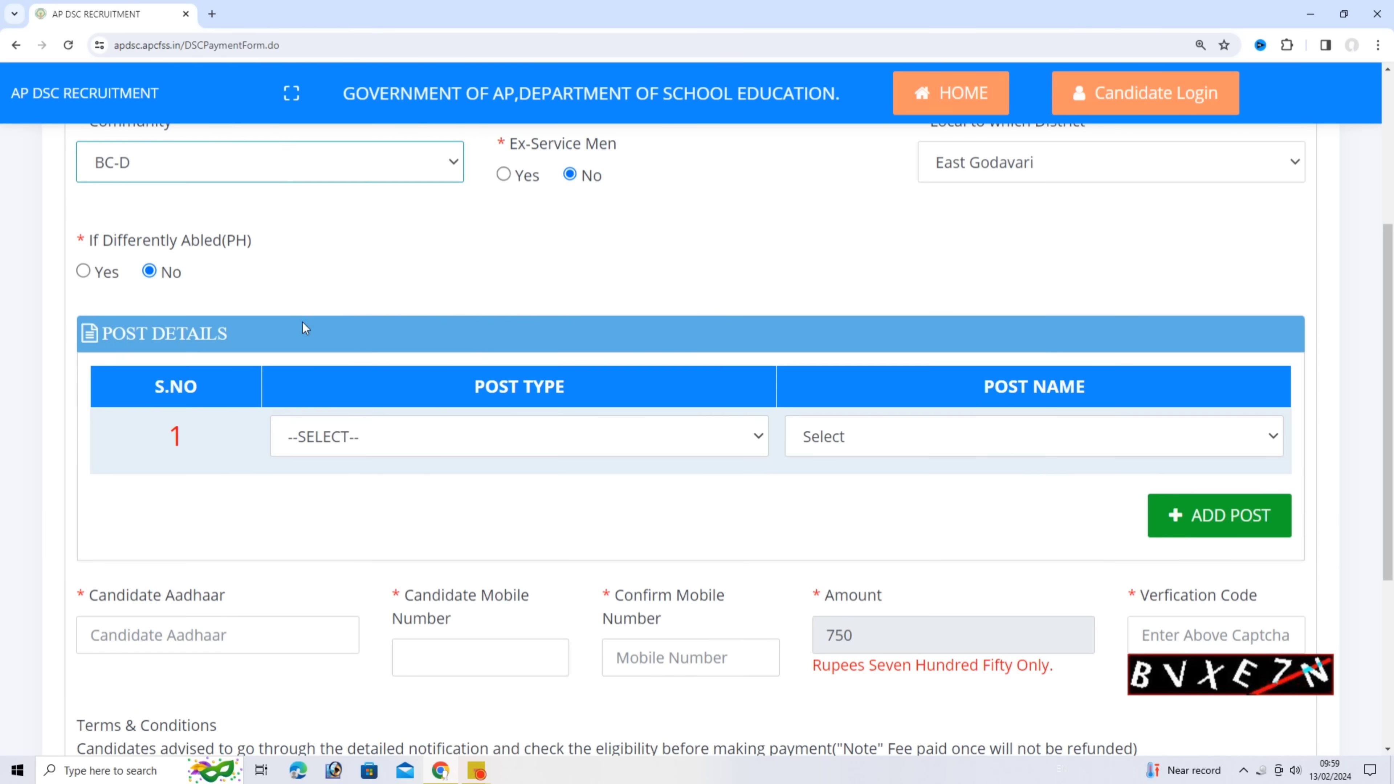
{"action": "left_click", "coordinate": [437, 443]}
{"action": "left_click", "coordinate": [507, 489]}
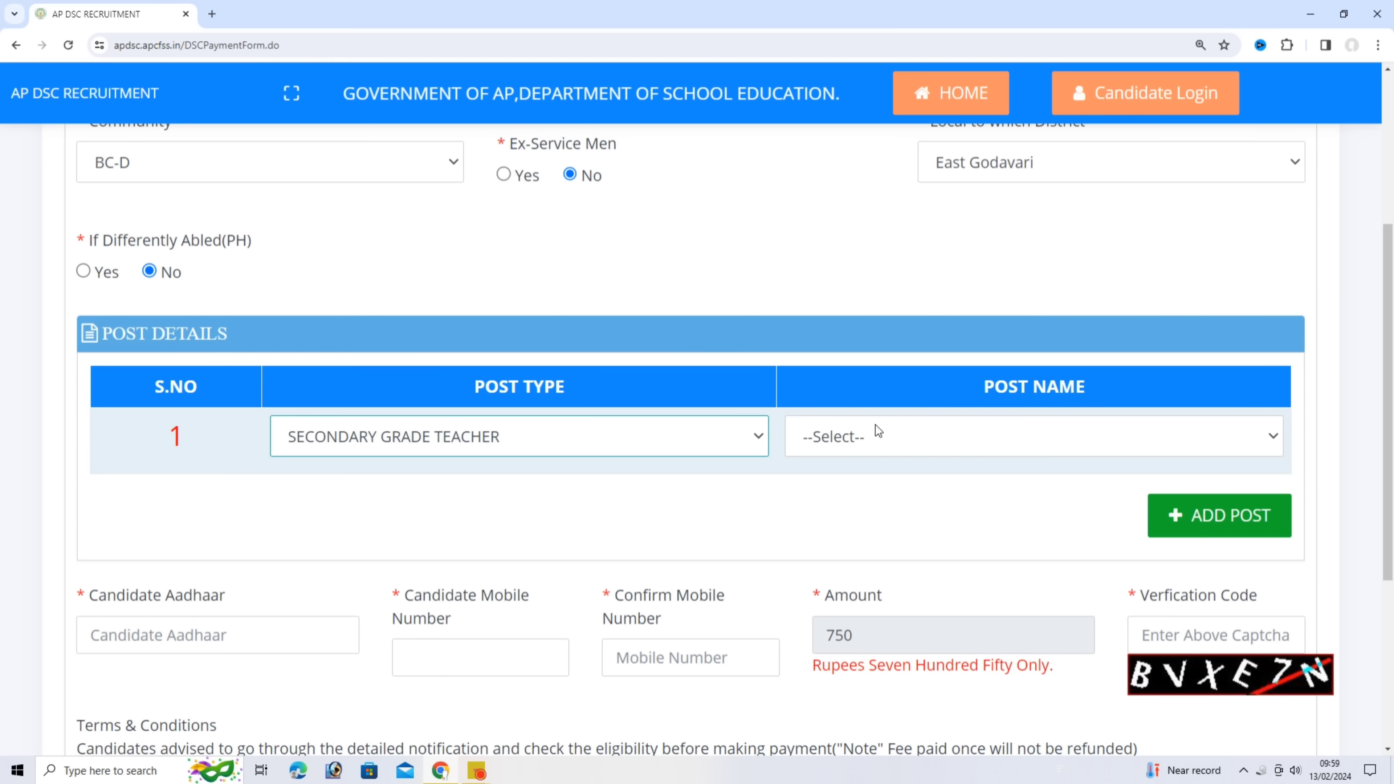
{"action": "left_click", "coordinate": [934, 447]}
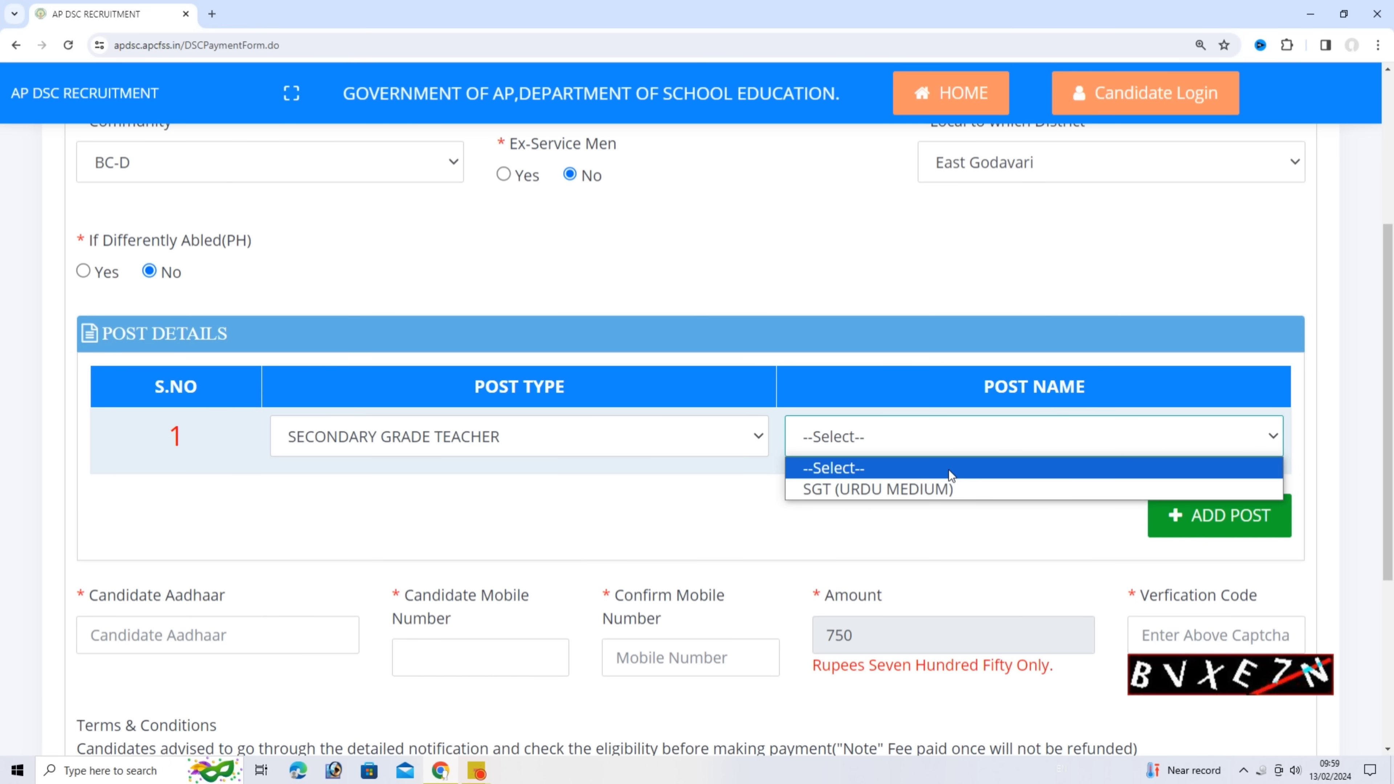
{"action": "left_click", "coordinate": [572, 445]}
{"action": "left_click", "coordinate": [560, 445]}
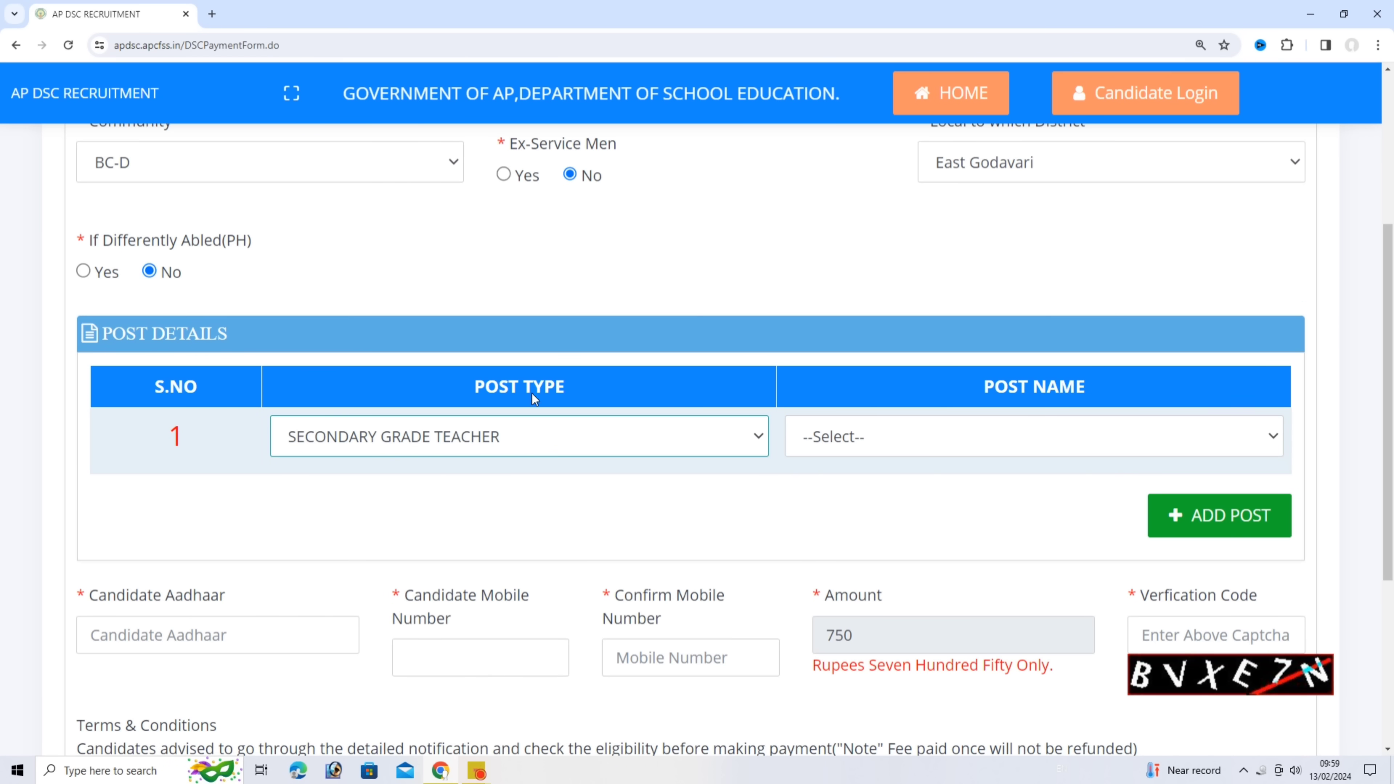
Set the community to OC and the first post to SECONDARY GRADE TEACHER, SGT (TELUGU MEDIUM), then read and dismiss the qualification note
{"action": "left_click", "coordinate": [299, 176]}
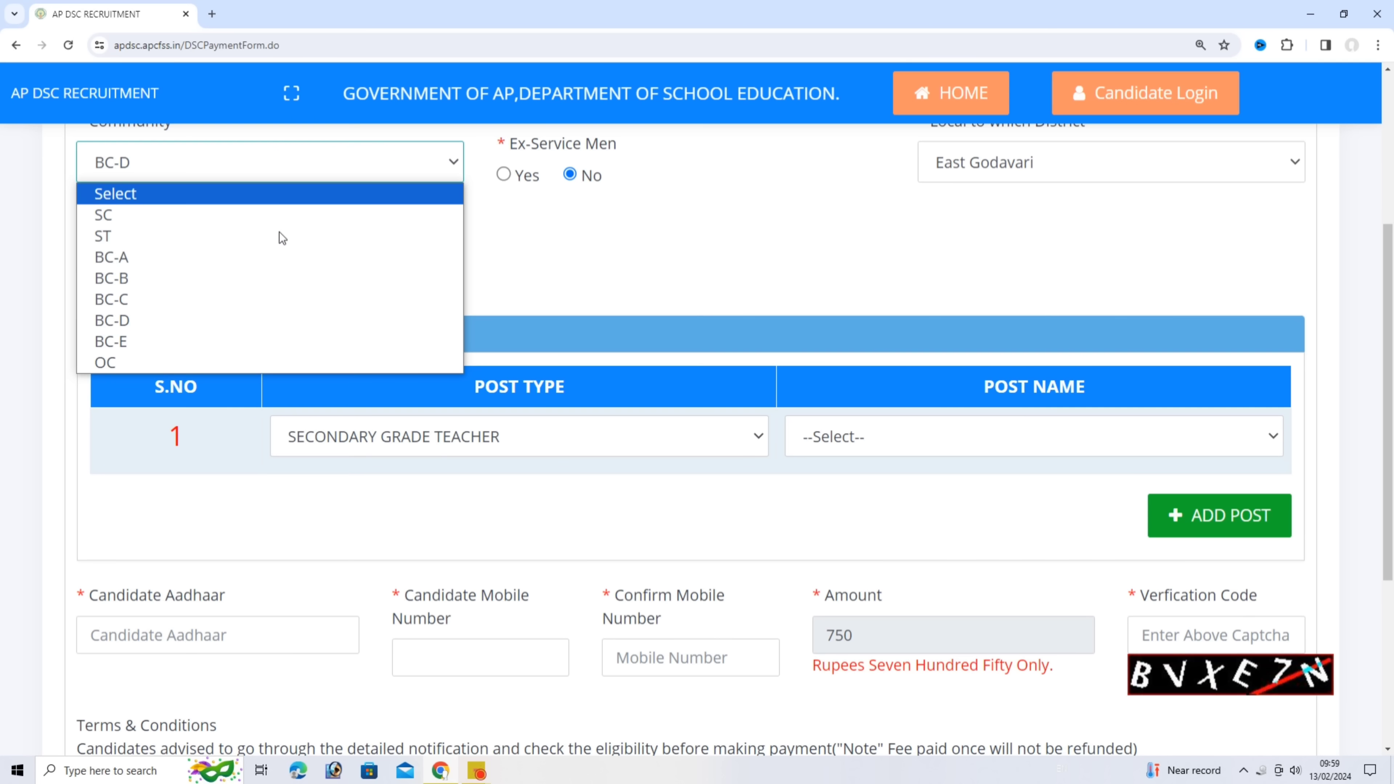
{"action": "left_click", "coordinate": [259, 361]}
{"action": "left_click", "coordinate": [672, 430]}
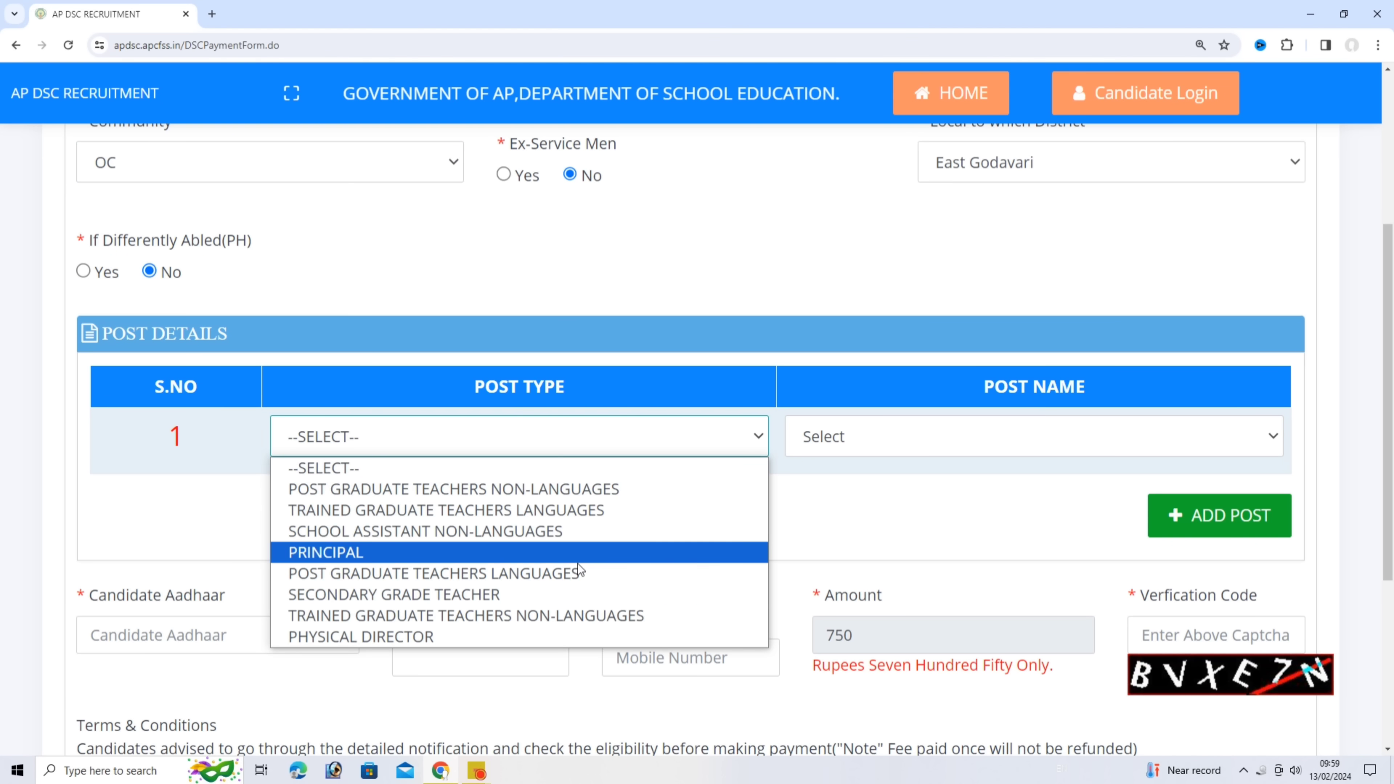
{"action": "left_click", "coordinate": [463, 602]}
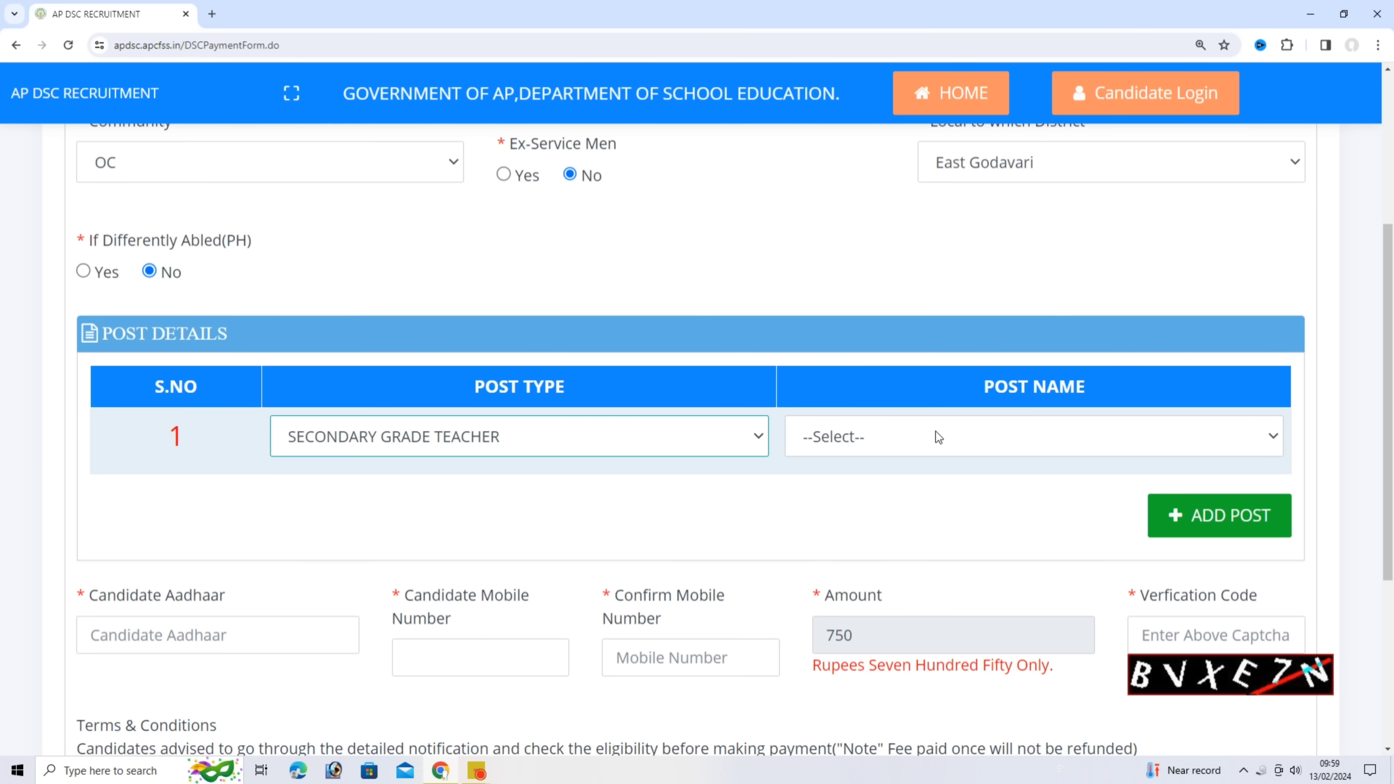
{"action": "left_click", "coordinate": [980, 444]}
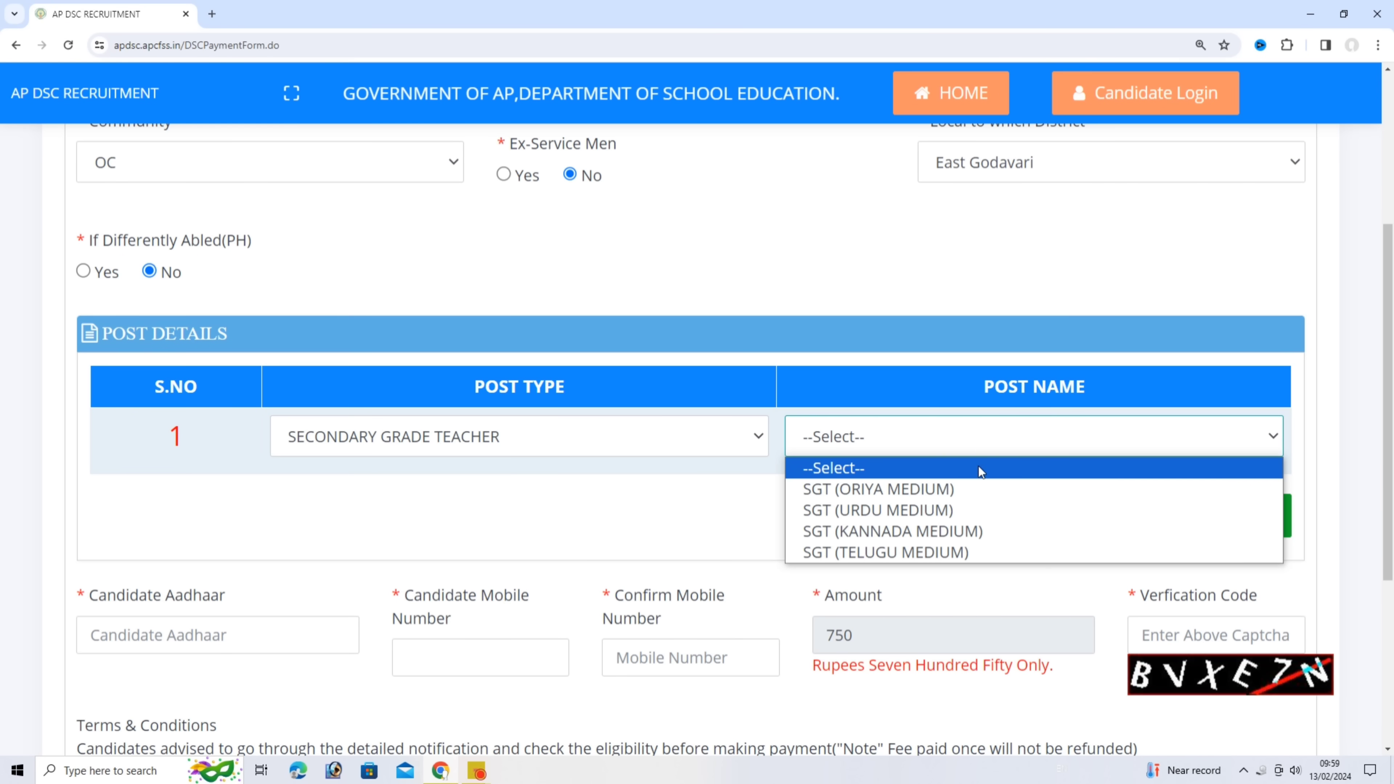
{"action": "left_click", "coordinate": [975, 546]}
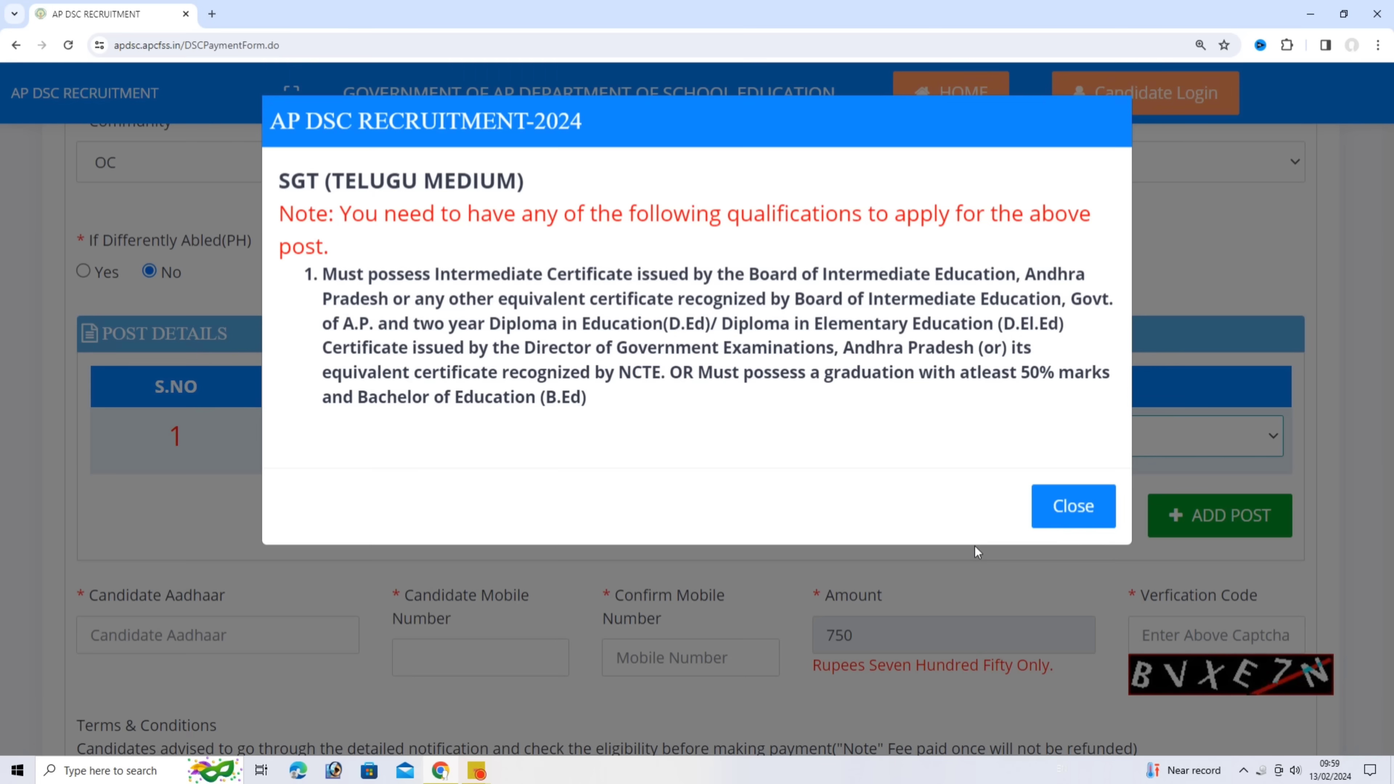
{"action": "left_click_drag", "start_coordinate": [606, 410], "coordinate": [282, 219]}
{"action": "left_click", "coordinate": [1079, 505]}
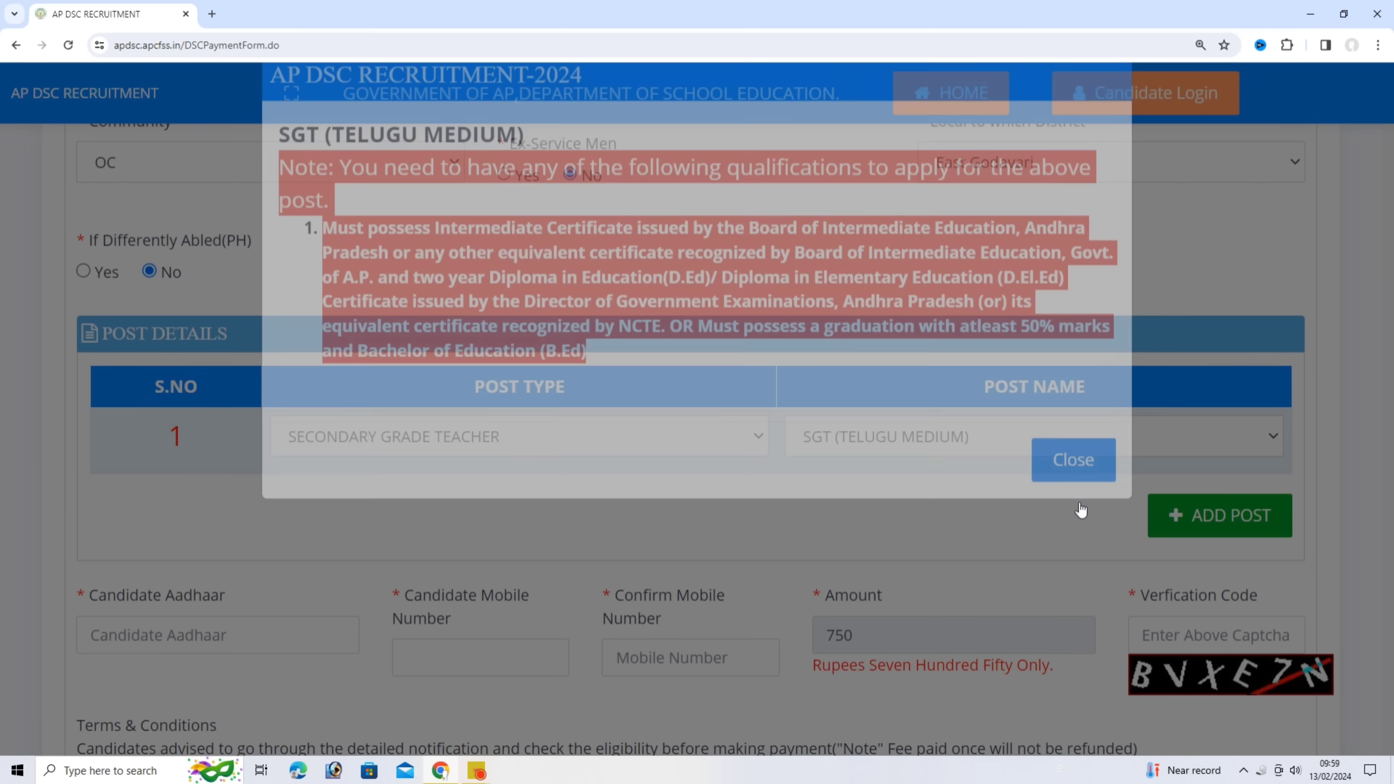
Add a second post row to the post details, then remove it
{"action": "scroll", "coordinate": [1079, 503], "scroll_direction": "down", "scroll_amount": 5}
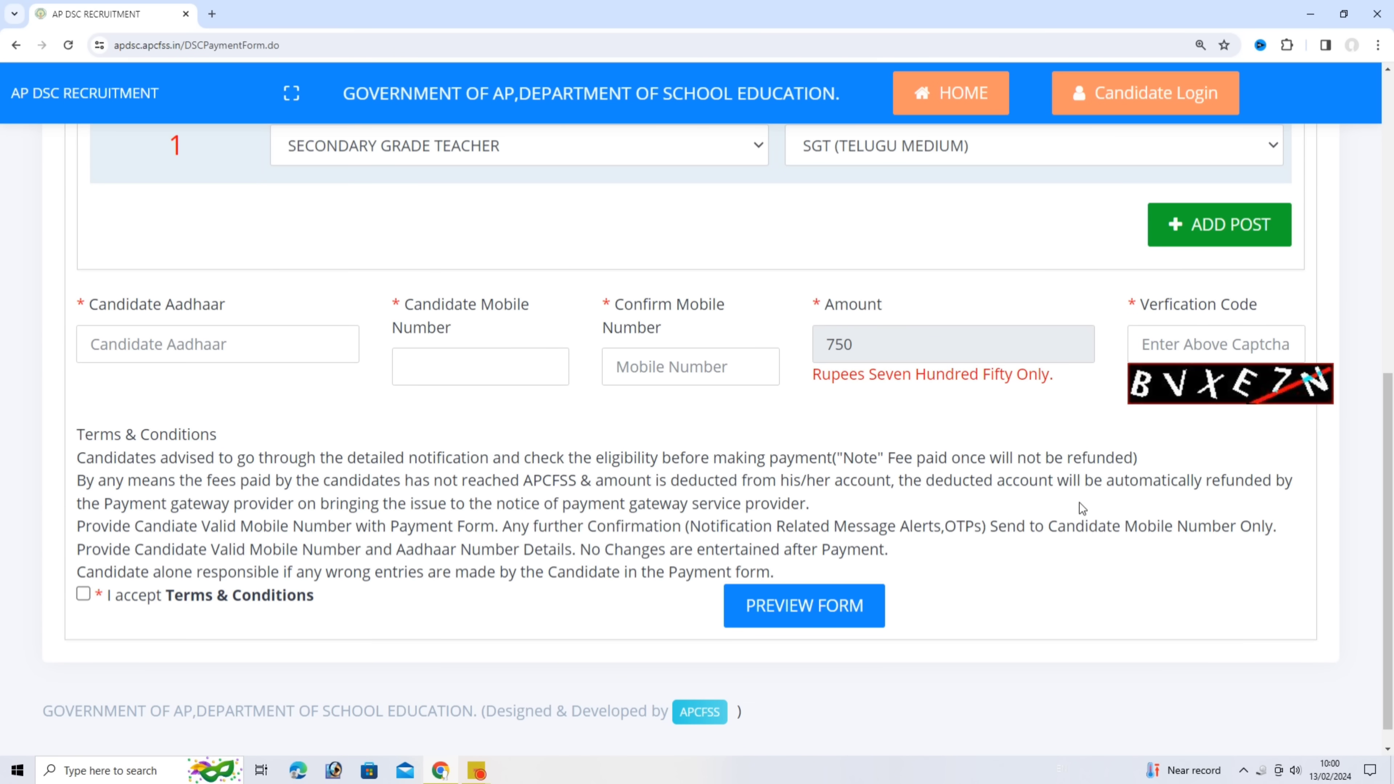
{"action": "left_click", "coordinate": [1230, 242]}
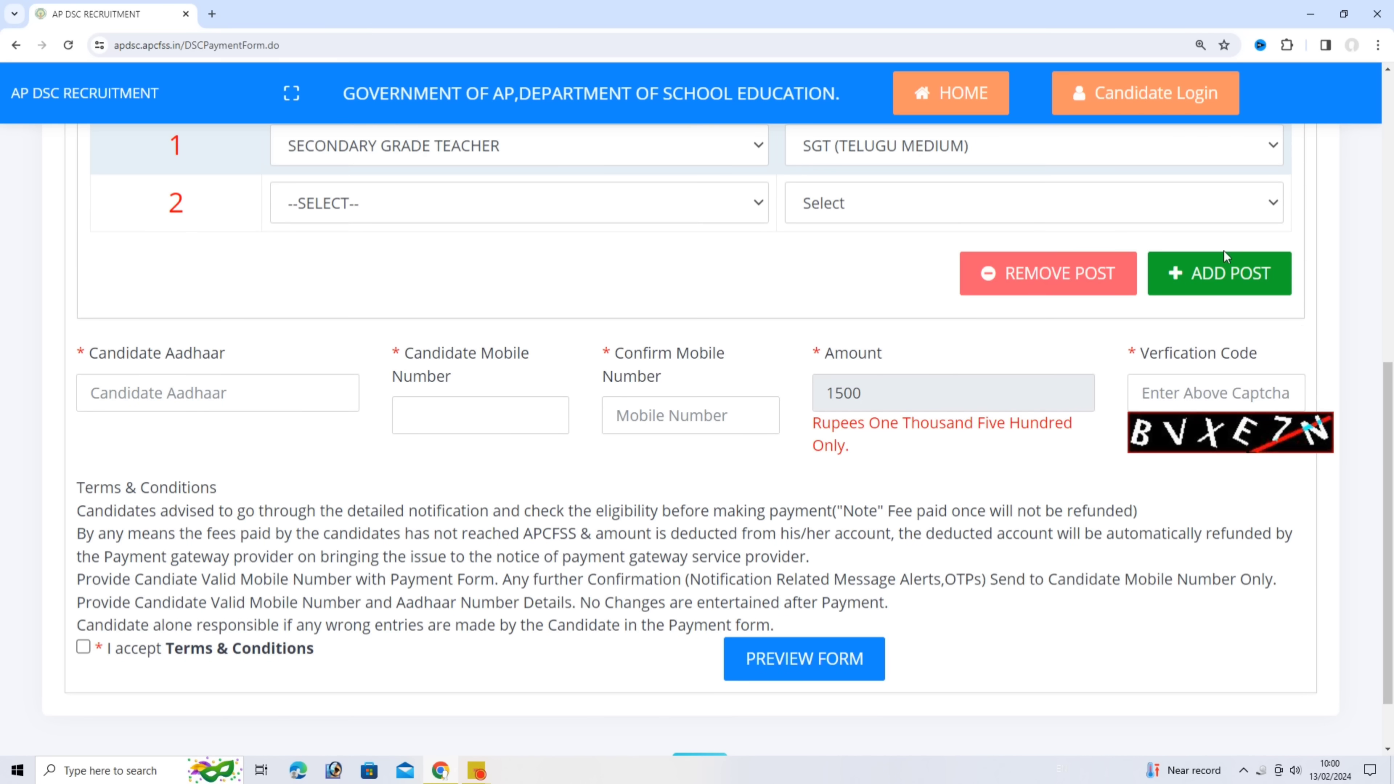
{"action": "left_click", "coordinate": [1085, 281]}
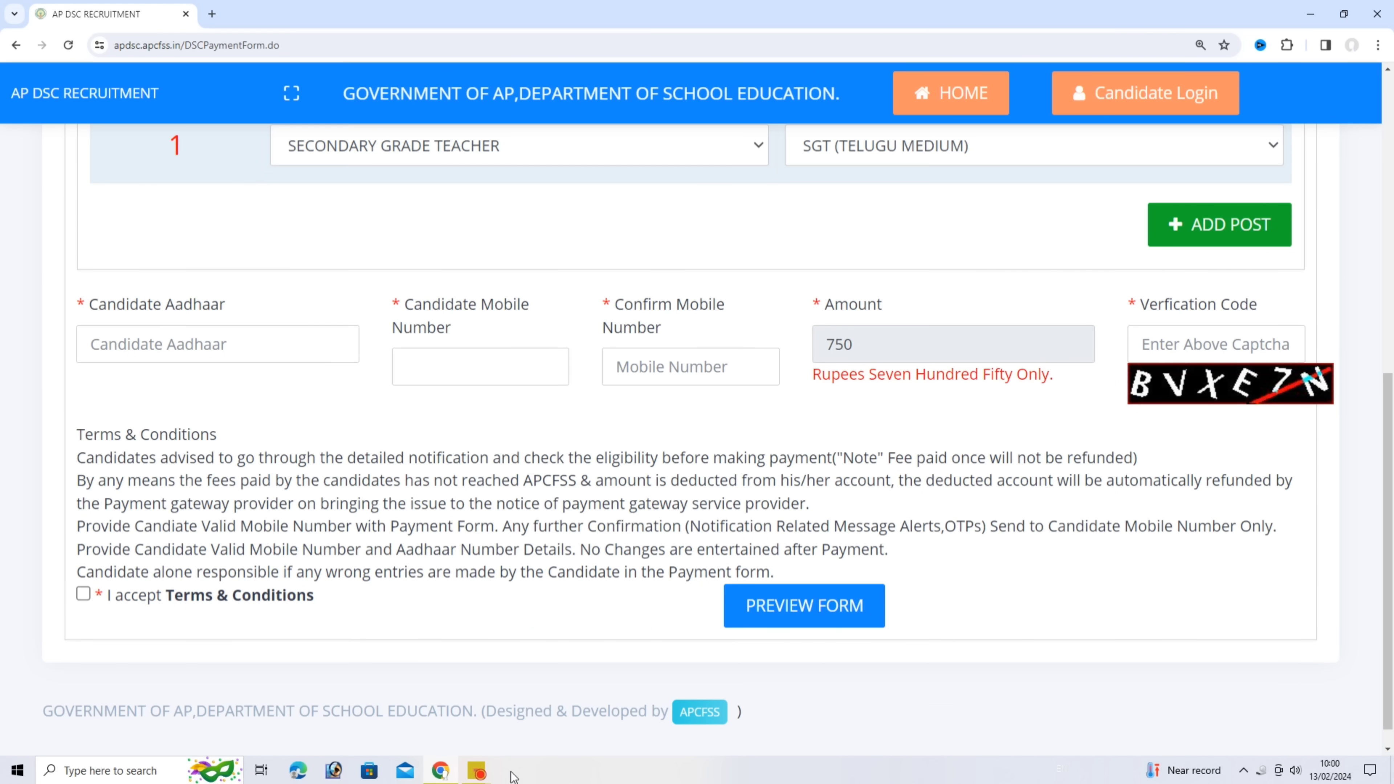
{"action": "mouse_move", "coordinate": [475, 772]}
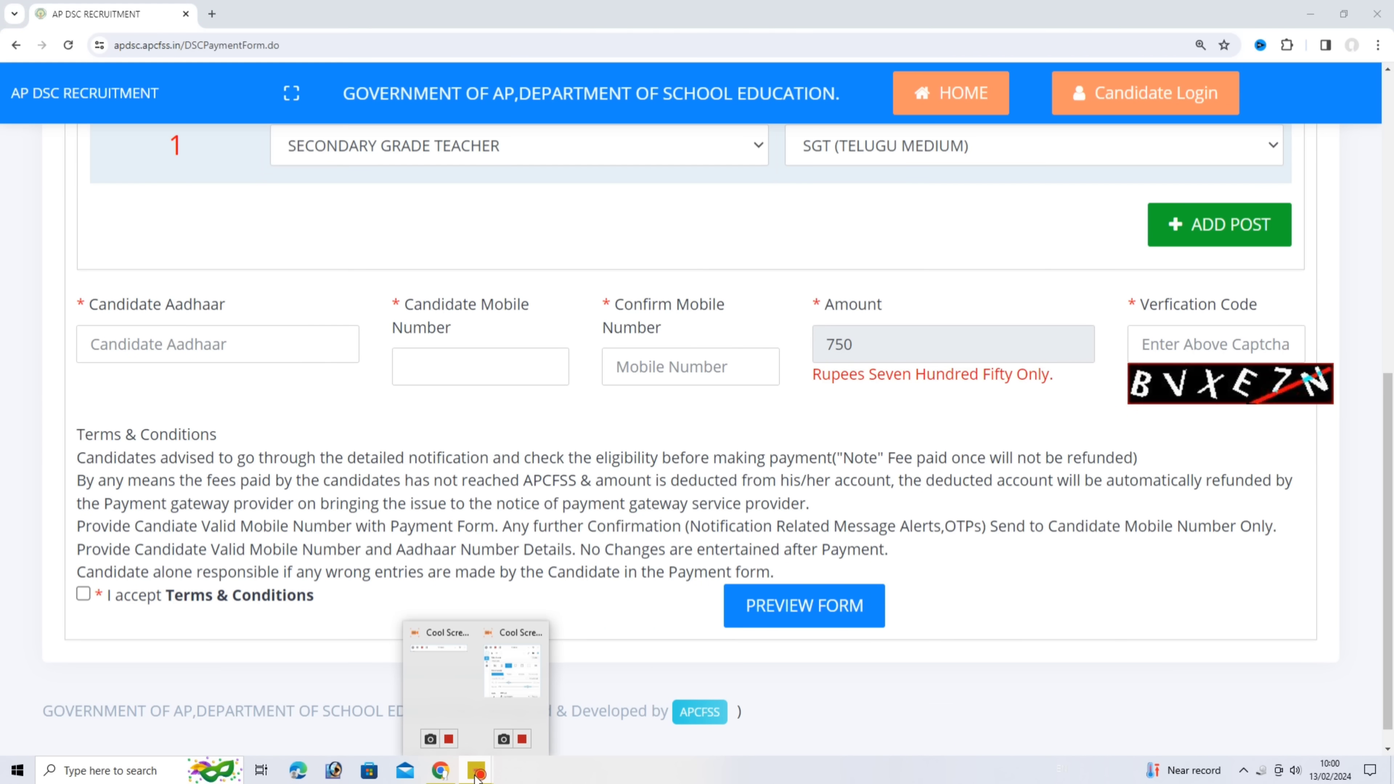
{"action": "left_click", "coordinate": [522, 740]}
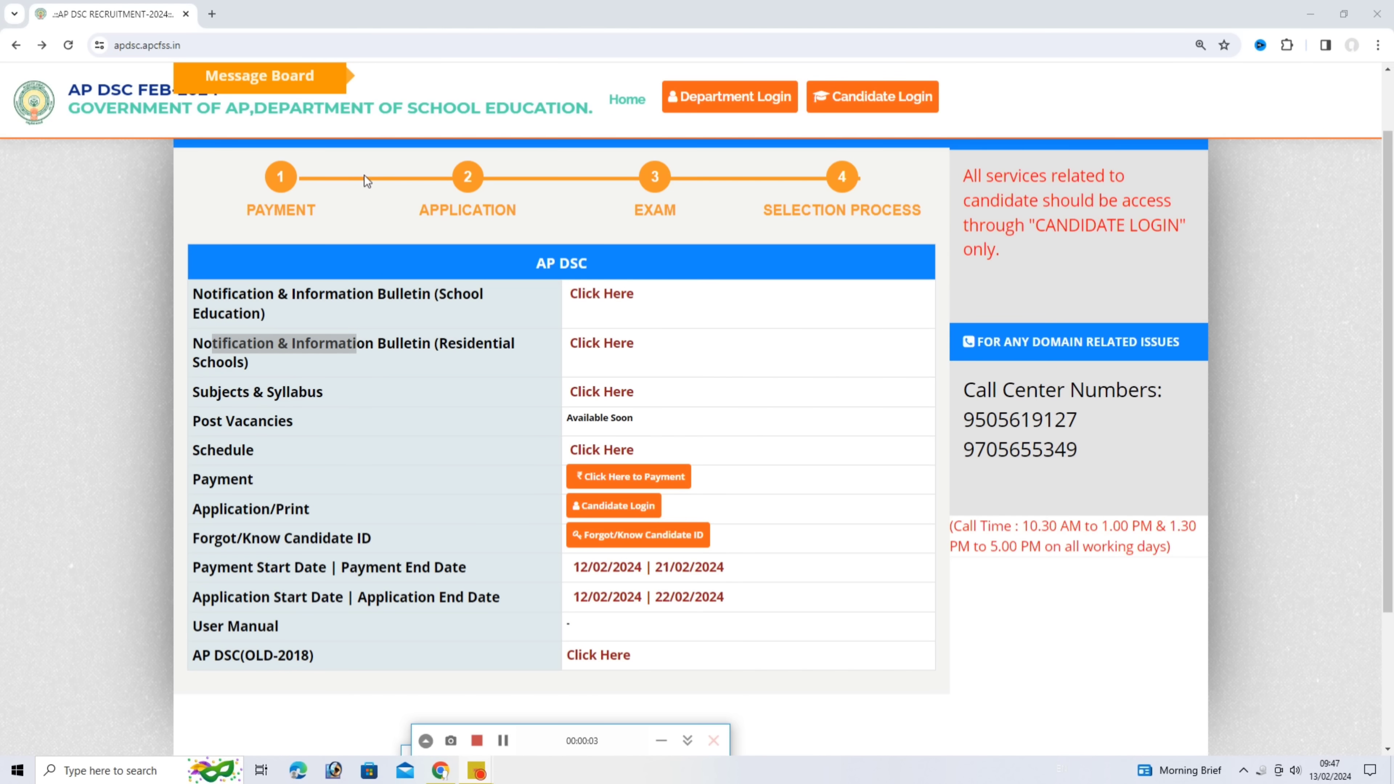
Examine the AP DSC homepage table, highlighting the notification bulletin entries for School Education and Residential Schools
{"action": "scroll", "coordinate": [594, 336], "scroll_direction": "up", "scroll_amount": 1}
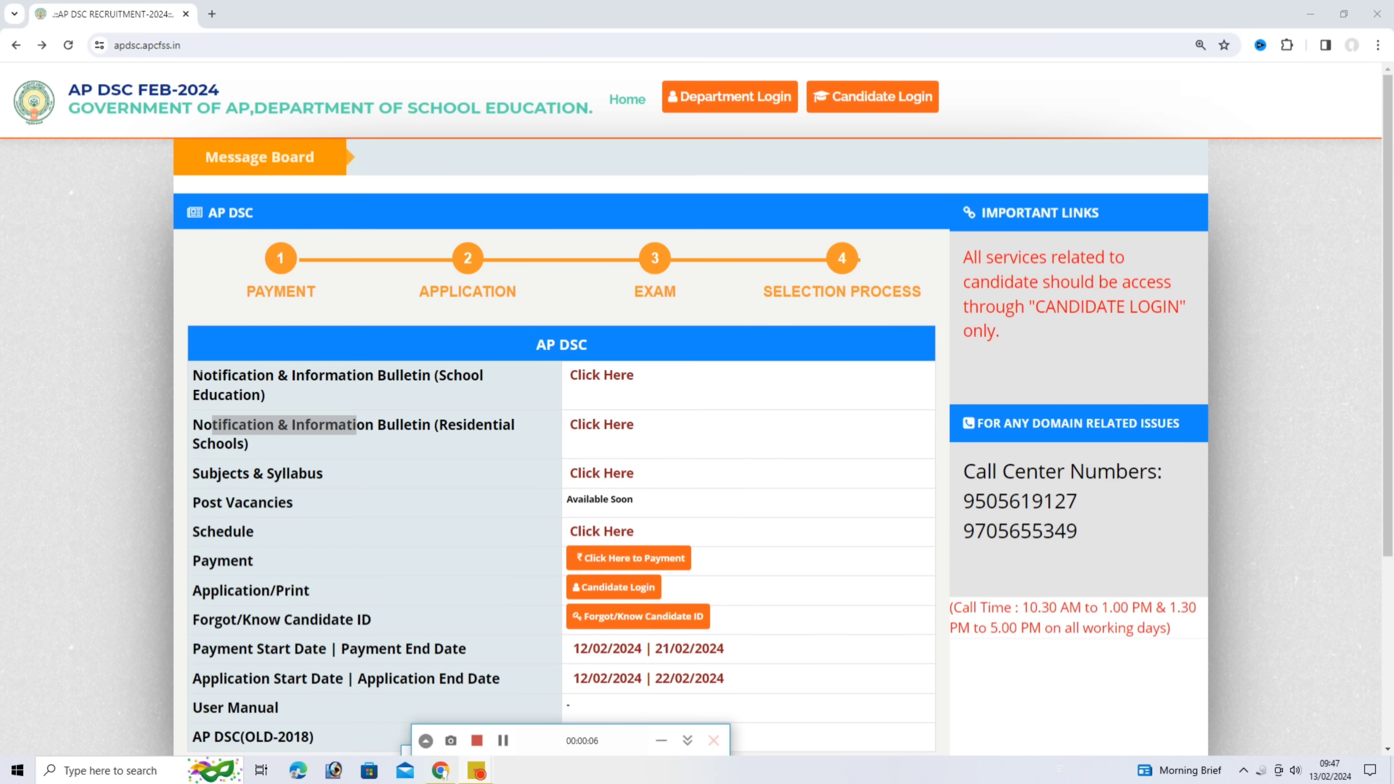
{"action": "left_click_drag", "start_coordinate": [203, 375], "coordinate": [303, 399]}
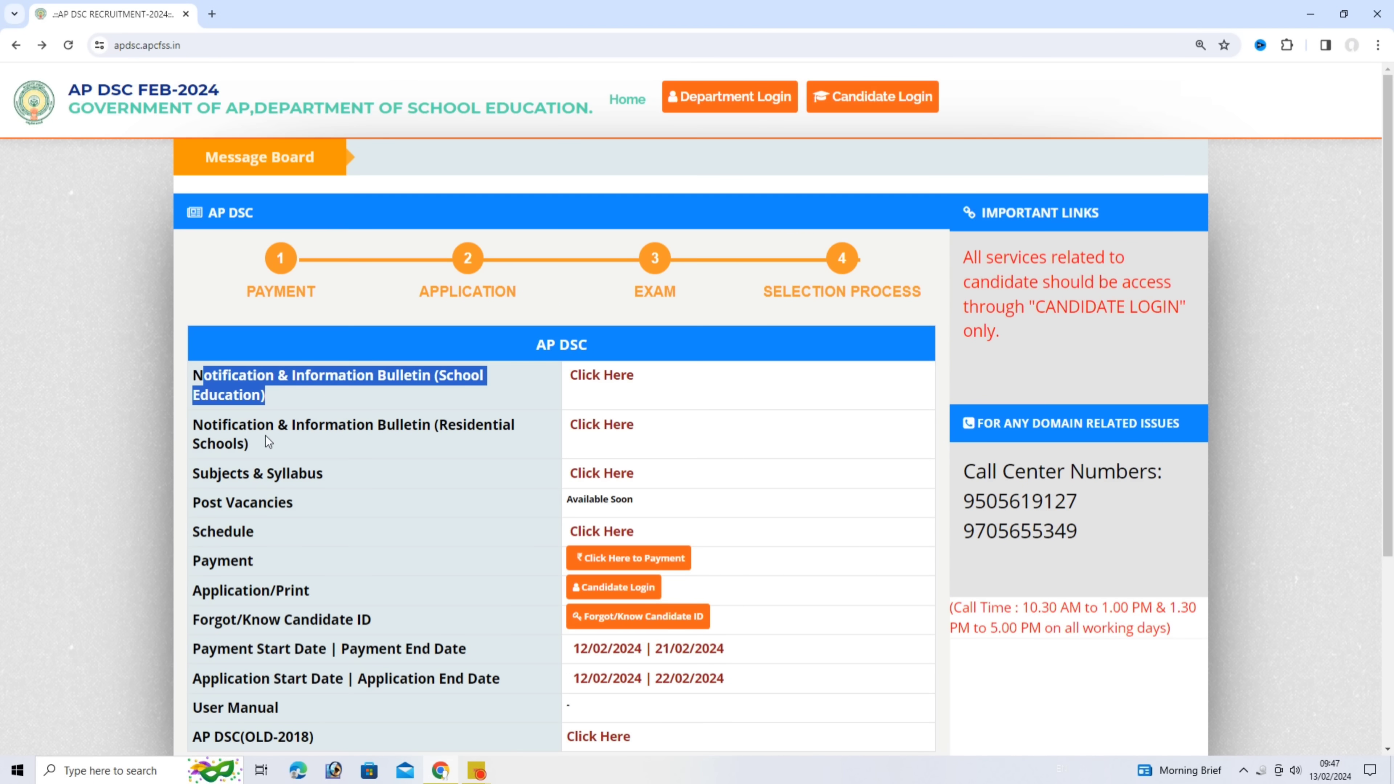
{"action": "left_click_drag", "start_coordinate": [192, 425], "coordinate": [289, 451]}
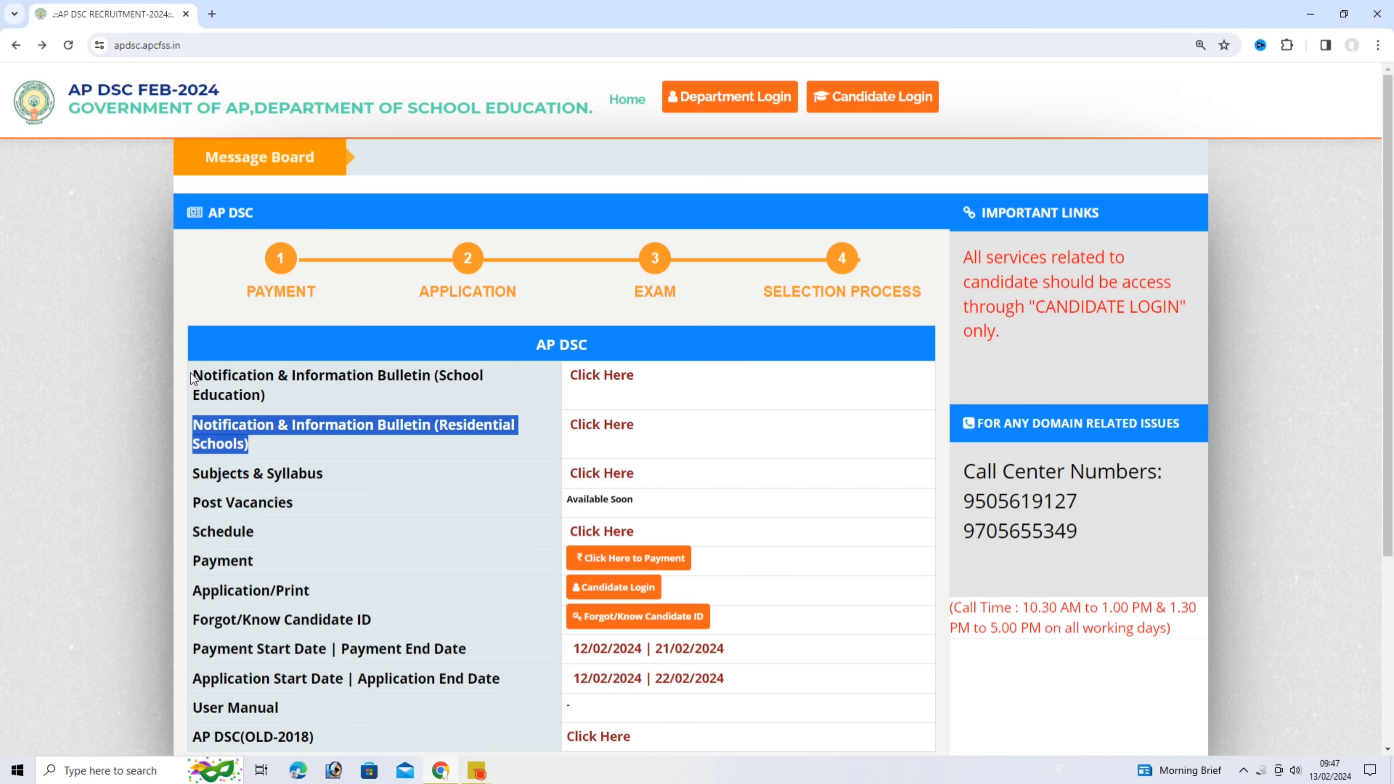
{"action": "left_click_drag", "start_coordinate": [193, 375], "coordinate": [407, 455]}
{"action": "scroll", "coordinate": [391, 486], "scroll_direction": "down", "scroll_amount": 5}
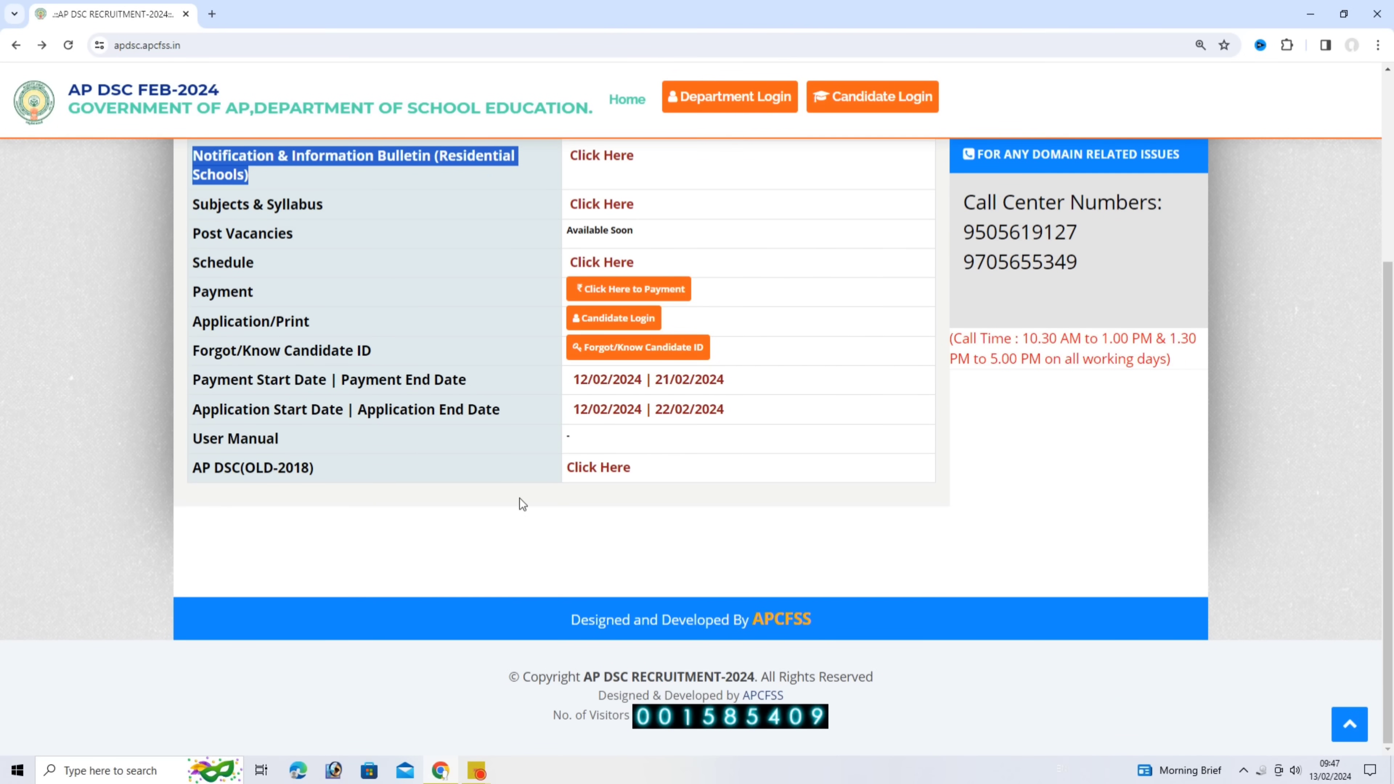
{"action": "scroll", "coordinate": [607, 508], "scroll_direction": "up", "scroll_amount": 3}
{"action": "key", "text": "ctrl+plus"}
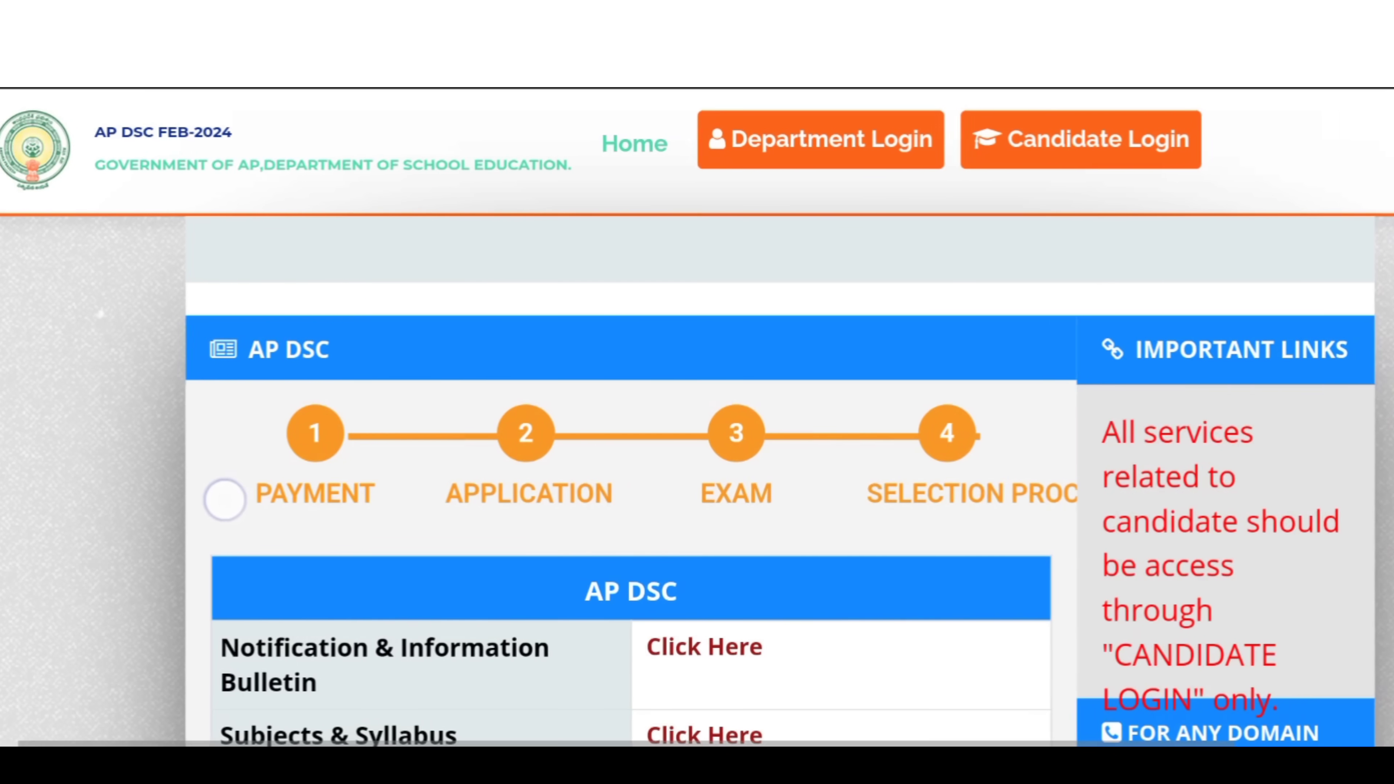
Review the mobile homepage's AP DSC table, including the payment status, application dates, notification bulletin and post vacancies rows
{"action": "left_click_drag", "start_coordinate": [144, 529], "coordinate": [235, 455]}
{"action": "left_click_drag", "start_coordinate": [213, 593], "coordinate": [177, 436]}
{"action": "left_click_drag", "start_coordinate": [228, 610], "coordinate": [175, 461]}
{"action": "left_click_drag", "start_coordinate": [249, 615], "coordinate": [175, 492]}
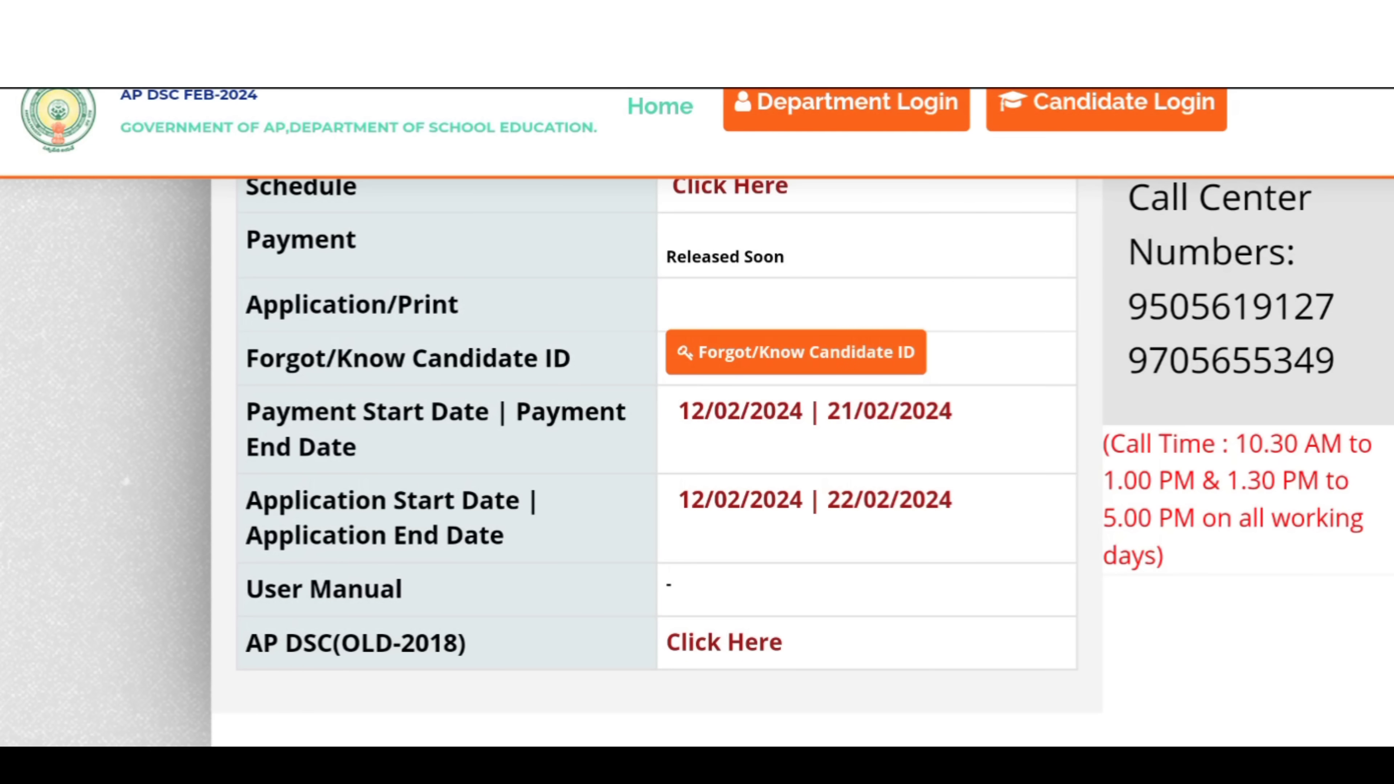
{"action": "left_click_drag", "start_coordinate": [319, 450], "coordinate": [296, 631]}
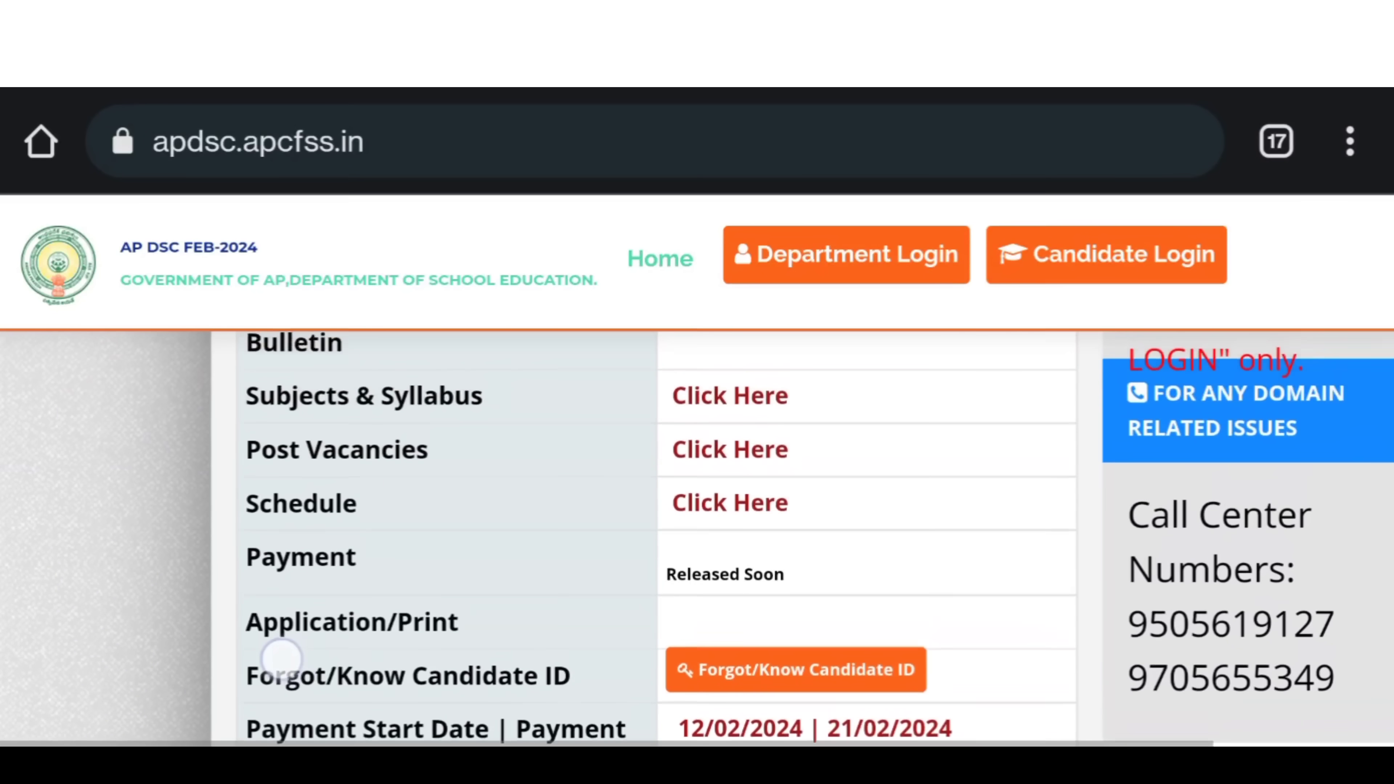
{"action": "left_click_drag", "start_coordinate": [286, 530], "coordinate": [284, 620]}
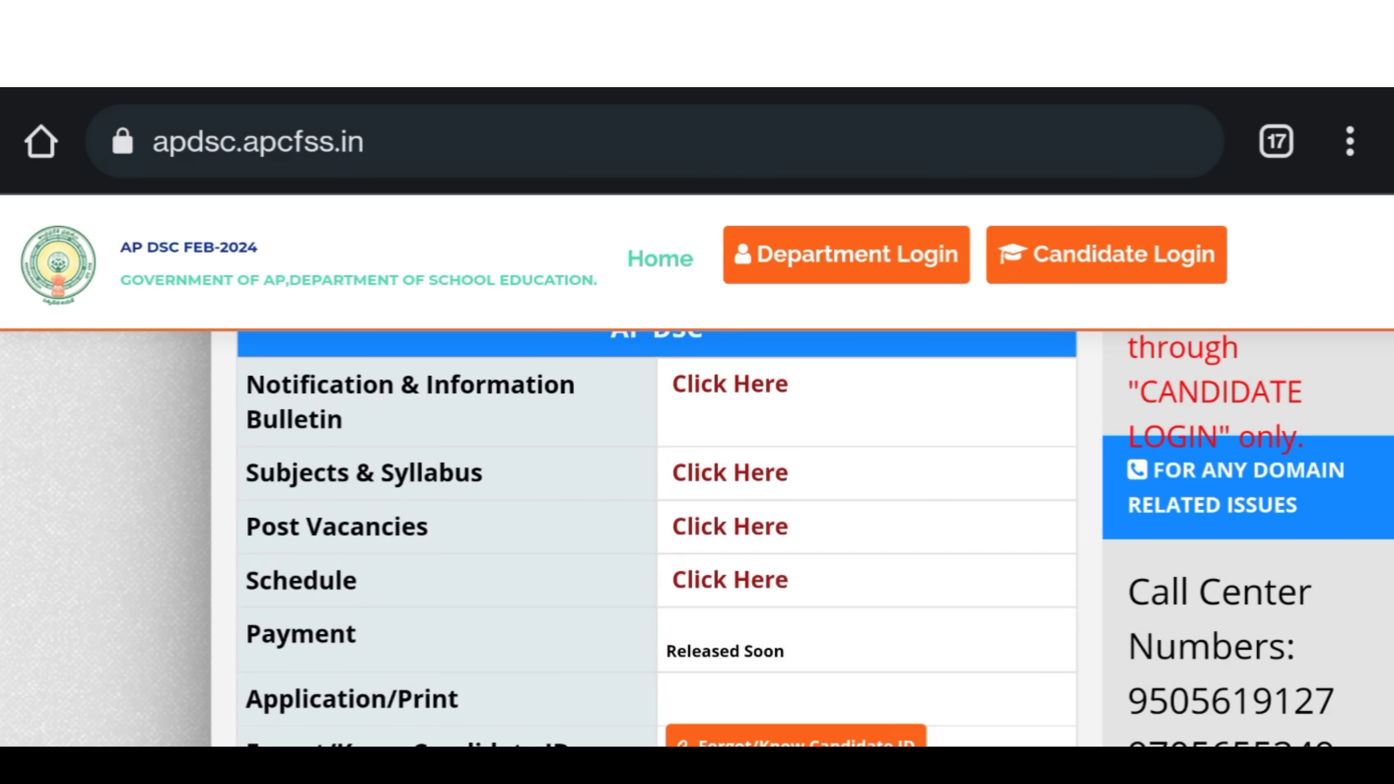
{"action": "left_click_drag", "start_coordinate": [220, 578], "coordinate": [218, 644]}
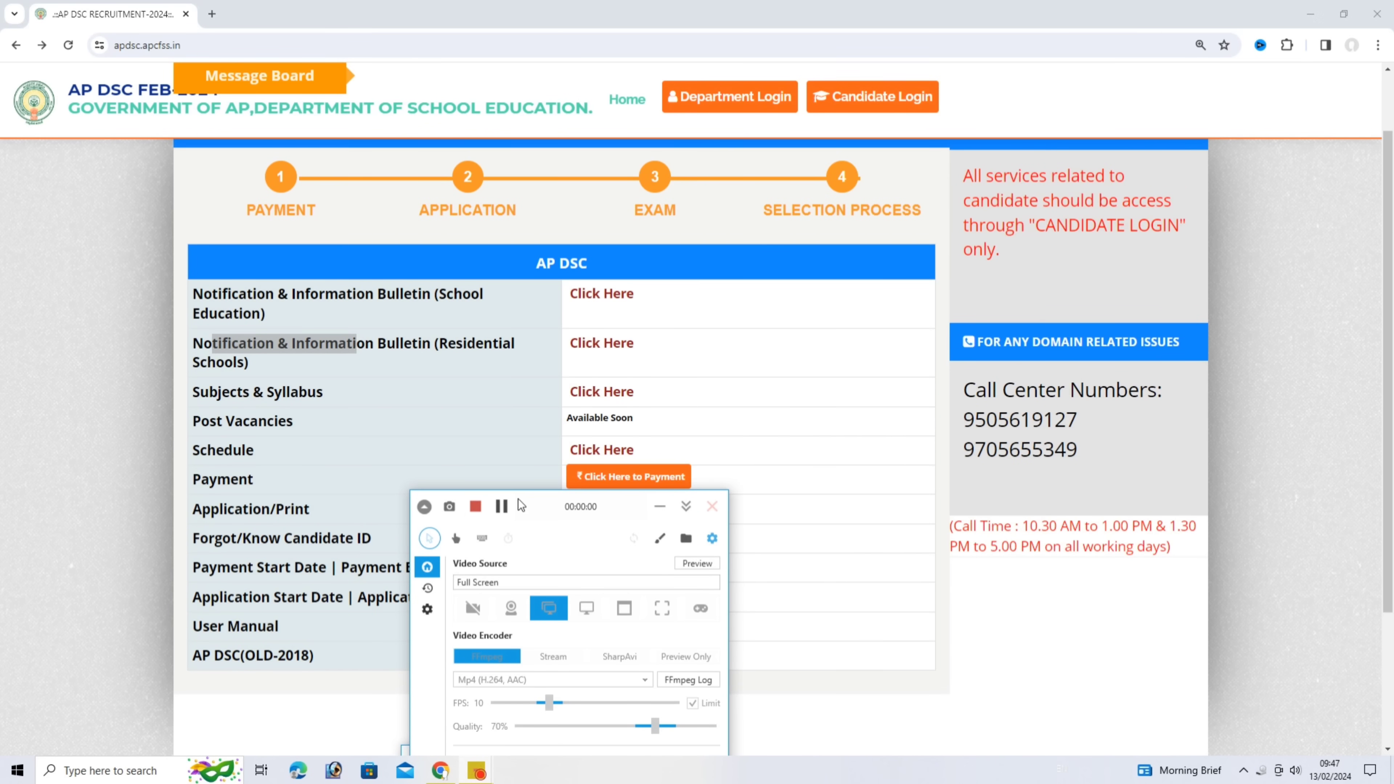
Highlight both notification bulletin entries on the desktop homepage again and look through the remaining rows of the AP DSC table
{"action": "left_click_drag", "start_coordinate": [525, 515], "coordinate": [525, 732]}
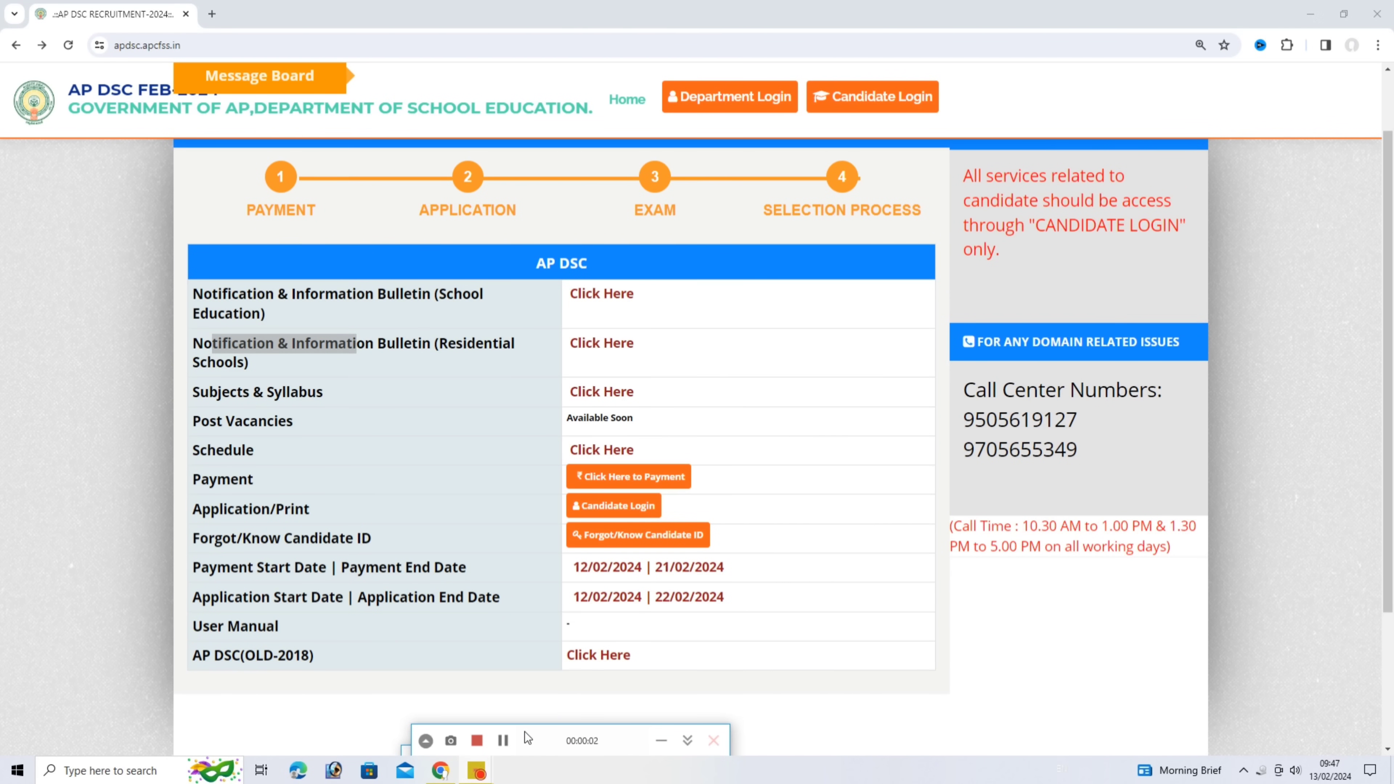
{"action": "scroll", "coordinate": [367, 182], "scroll_direction": "up", "scroll_amount": 2}
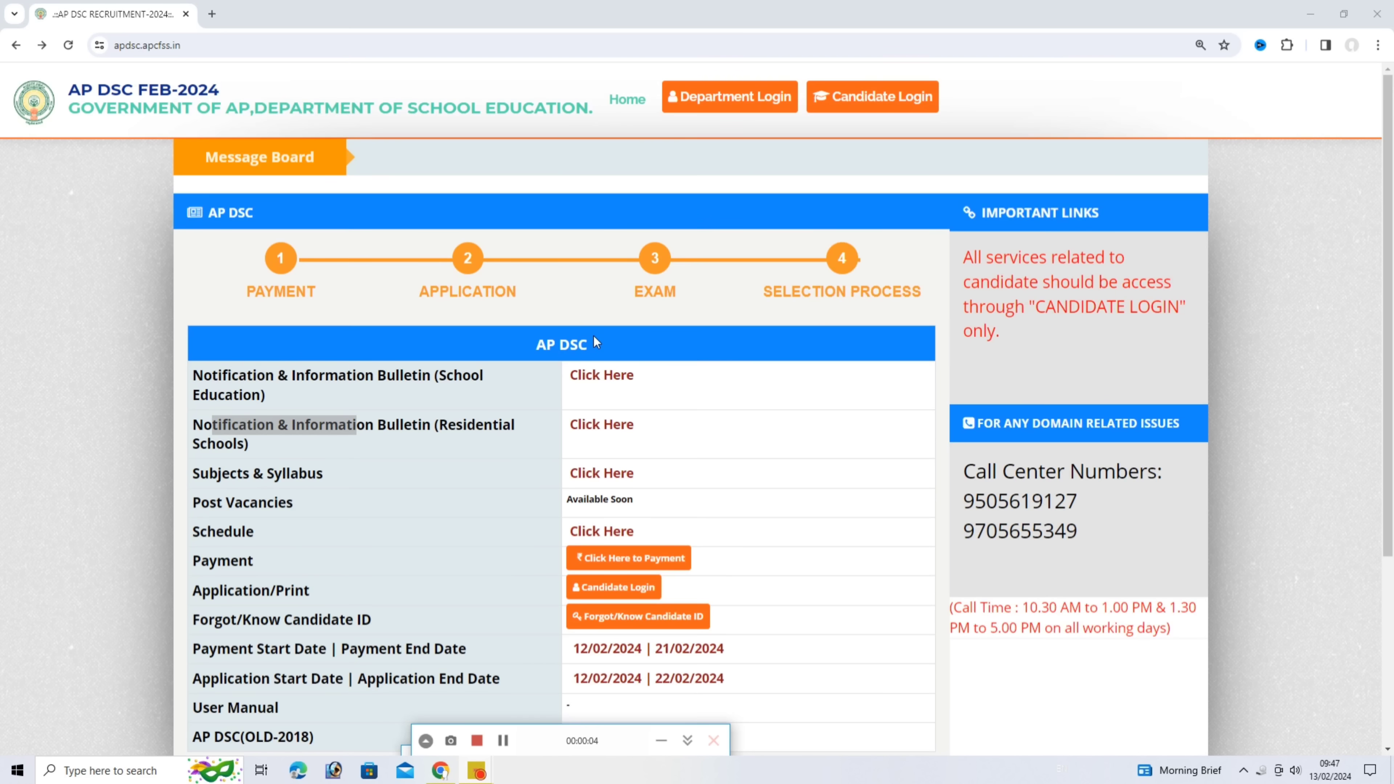
{"action": "left_click_drag", "start_coordinate": [201, 377], "coordinate": [303, 399]}
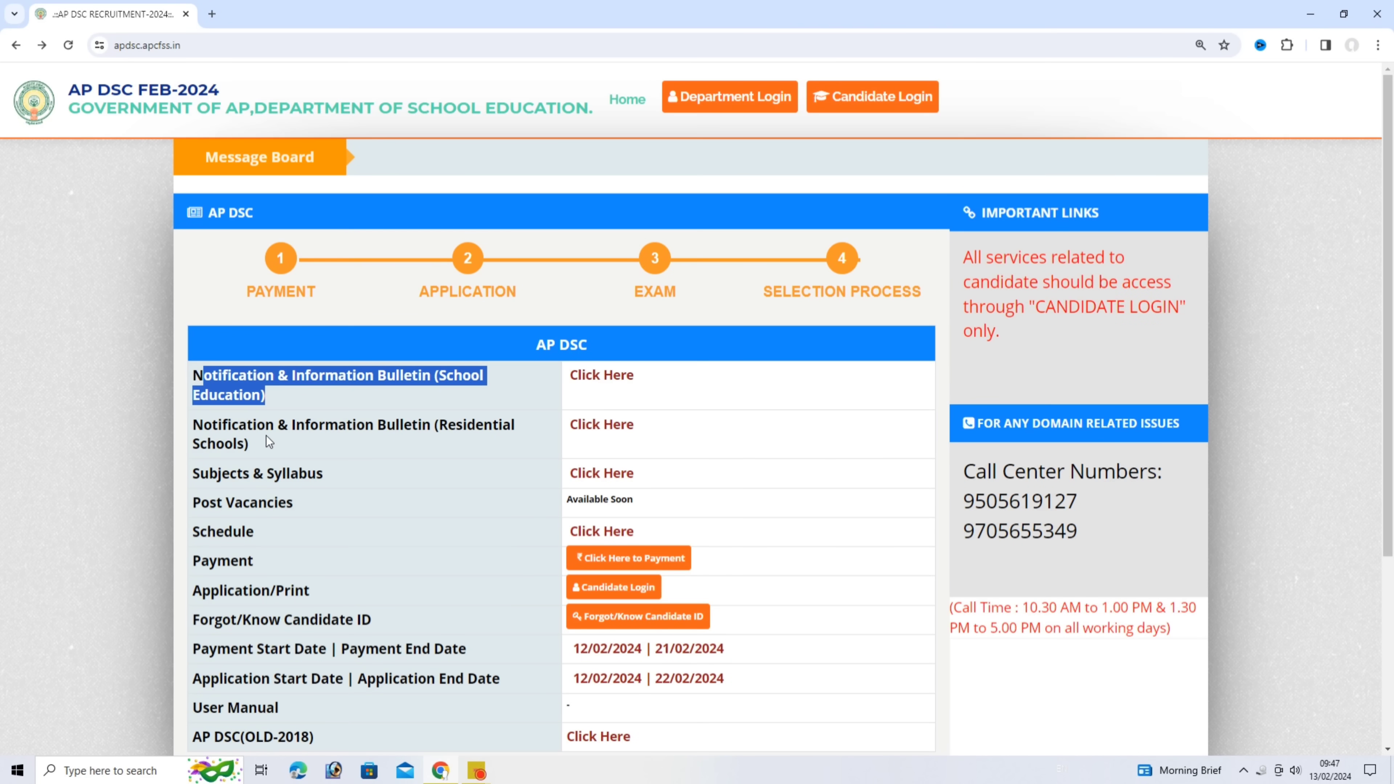
{"action": "left_click_drag", "start_coordinate": [192, 426], "coordinate": [290, 456]}
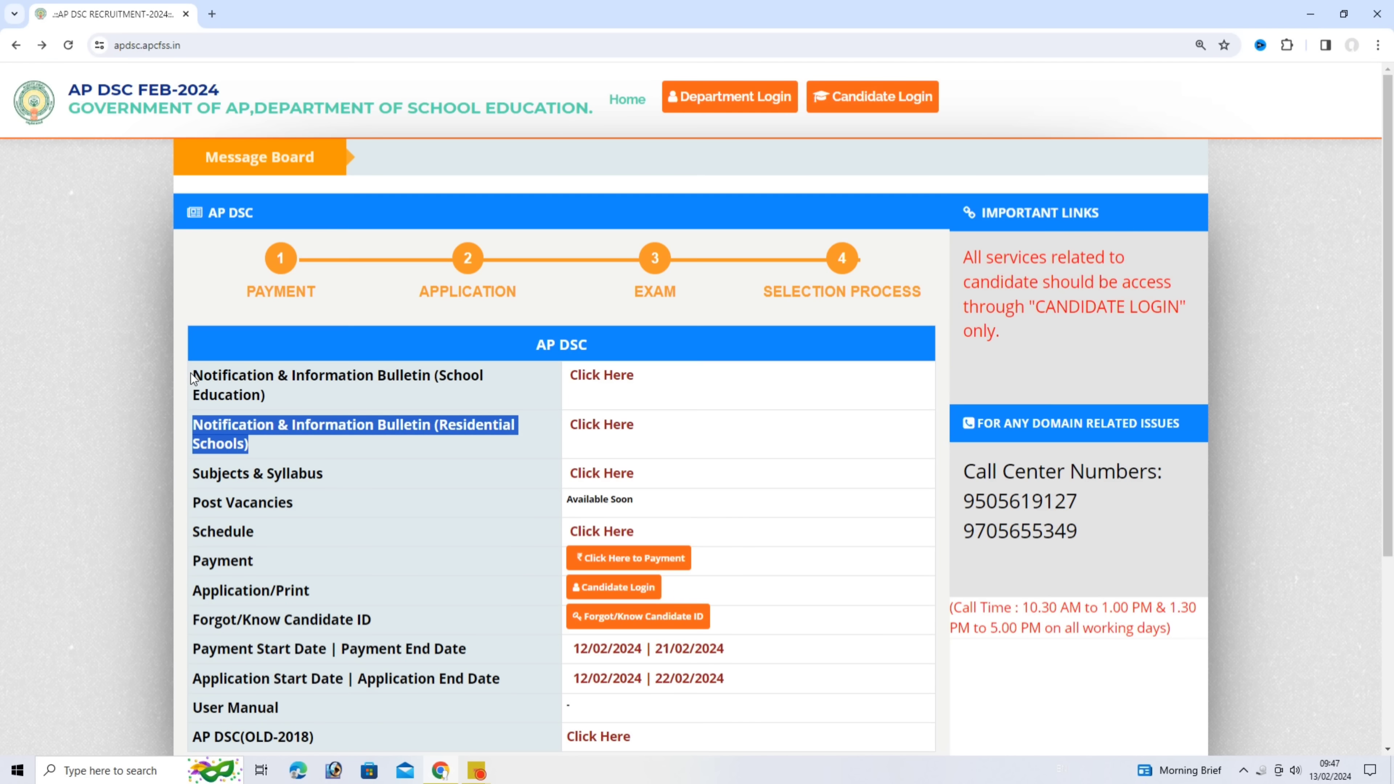
{"action": "left_click_drag", "start_coordinate": [194, 375], "coordinate": [406, 455]}
{"action": "scroll", "coordinate": [390, 486], "scroll_direction": "down", "scroll_amount": 5}
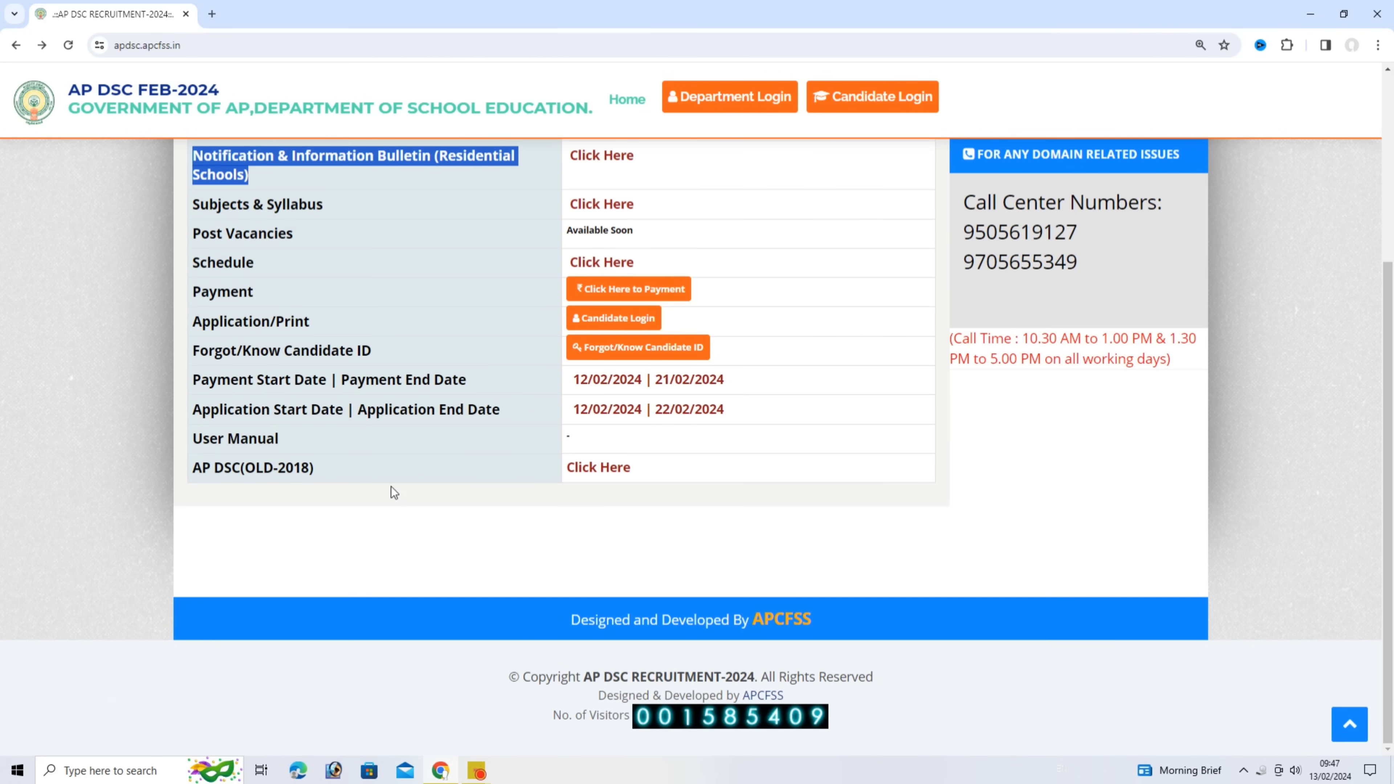
{"action": "scroll", "coordinate": [608, 508], "scroll_direction": "up", "scroll_amount": 3}
{"action": "key", "text": "ctrl+plus"}
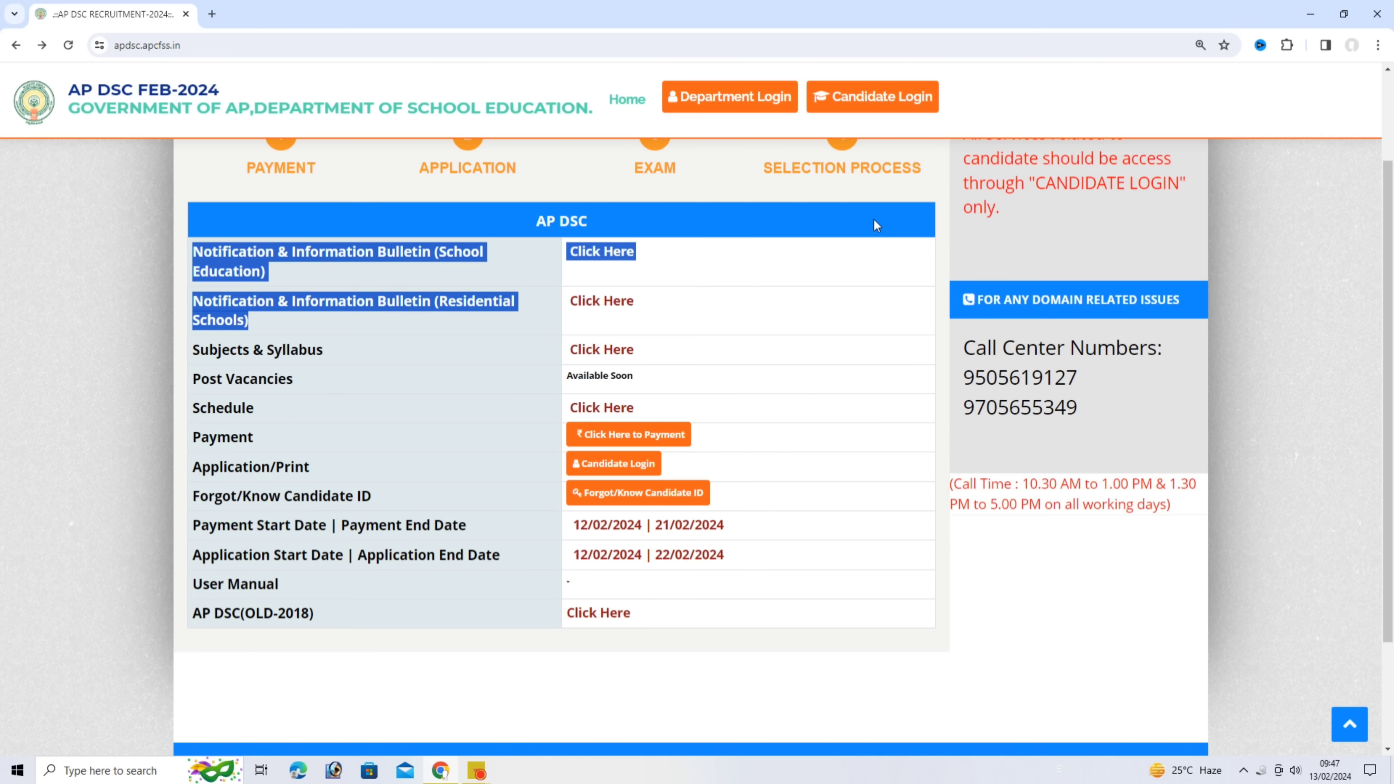
{"action": "mouse_move", "coordinate": [478, 774]}
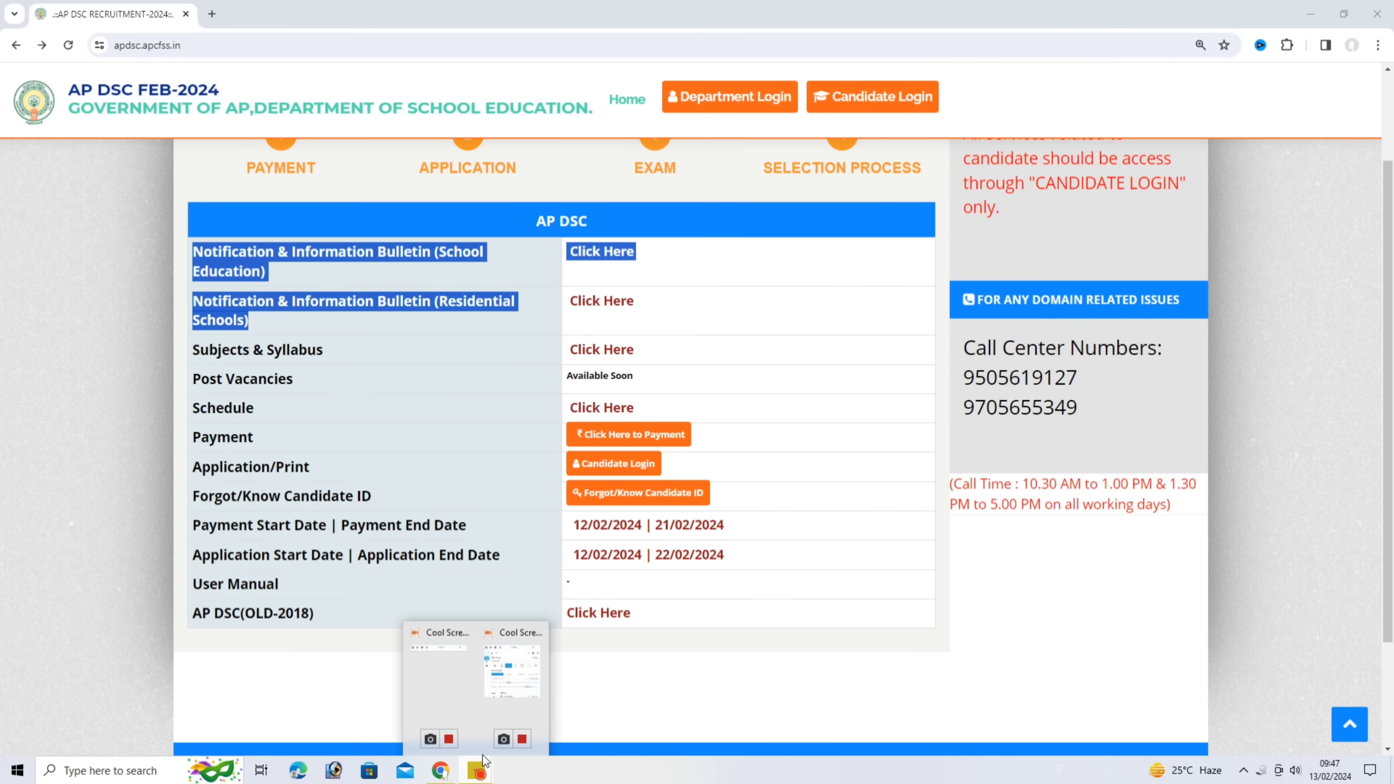
{"action": "left_click", "coordinate": [505, 678]}
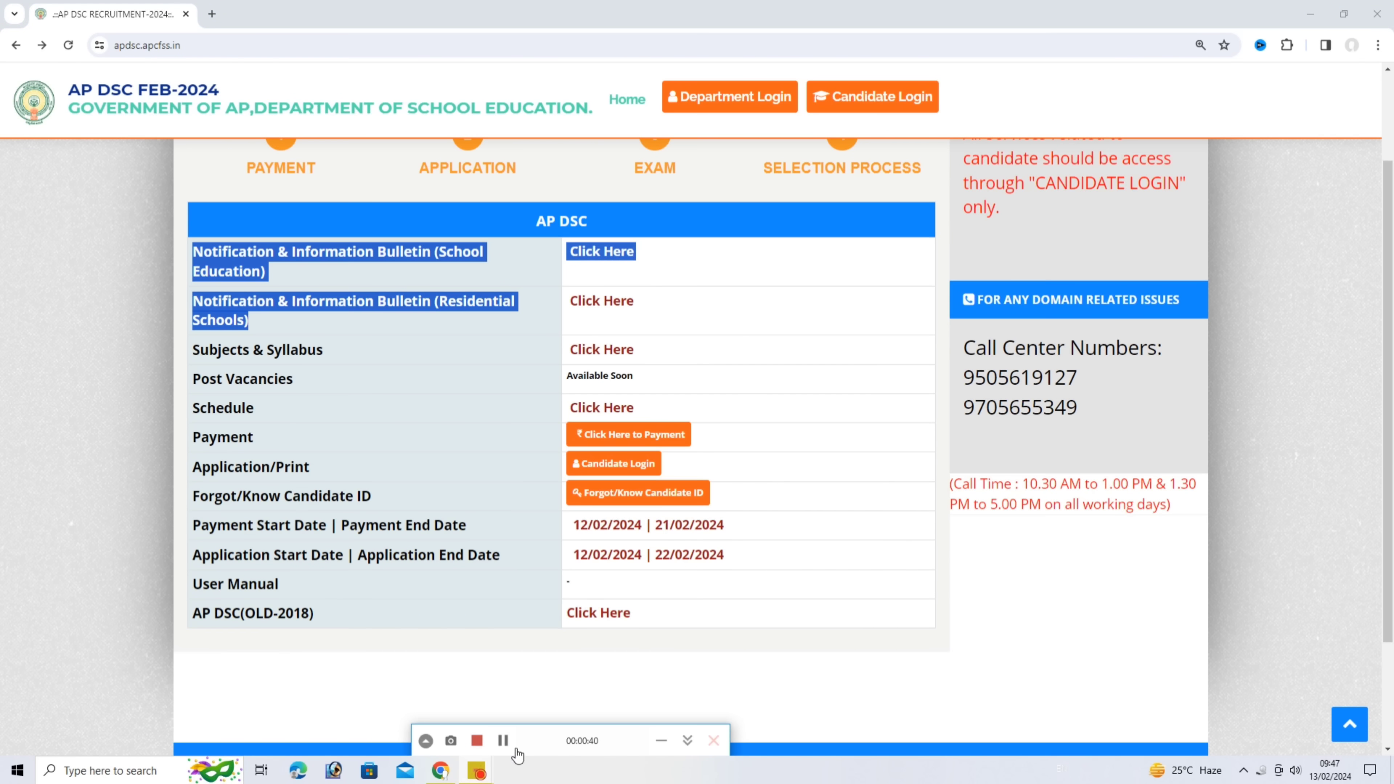